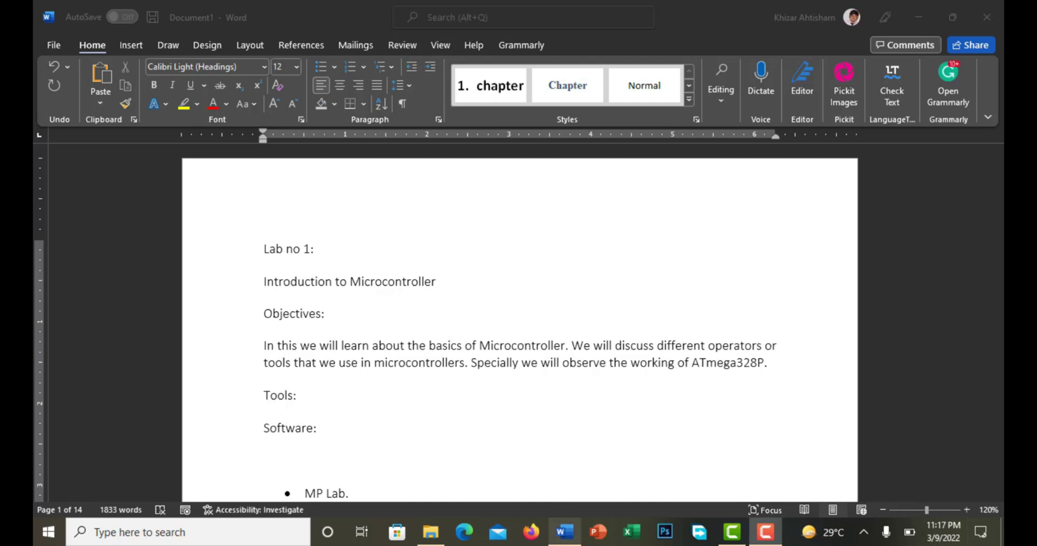
Step: Set the font of the entire document to Times New Roman
{"action": "scroll", "coordinate": [555, 332], "scroll_direction": "down", "scroll_amount": 3}
{"action": "scroll", "coordinate": [555, 332], "scroll_direction": "down", "scroll_amount": 1}
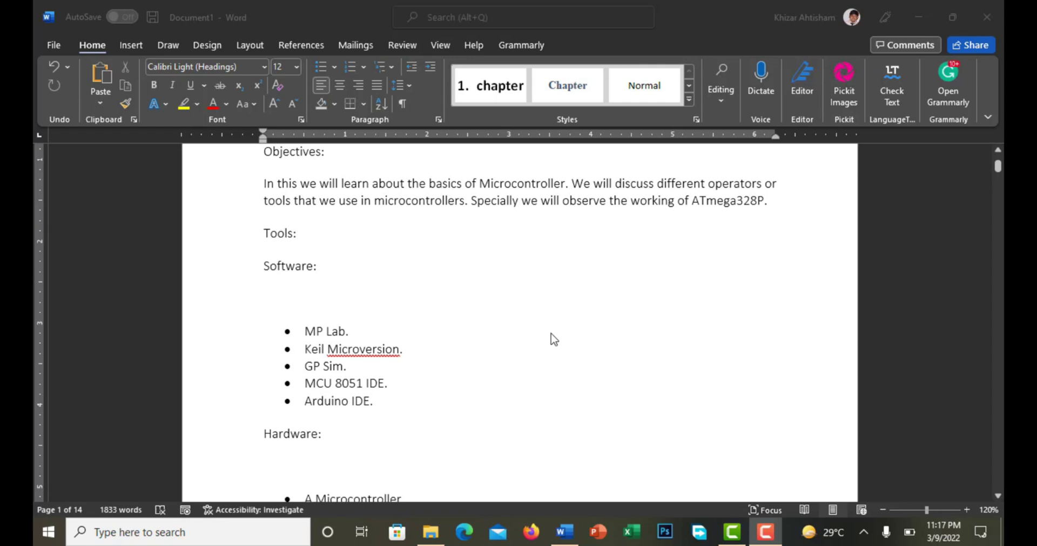
{"action": "scroll", "coordinate": [551, 335], "scroll_direction": "down", "scroll_amount": 20}
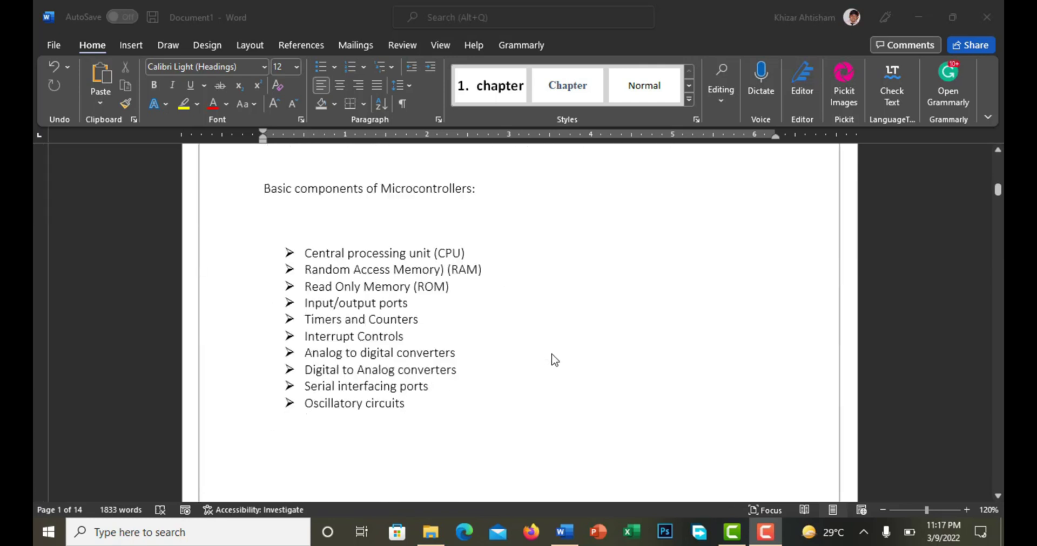
{"action": "scroll", "coordinate": [556, 362], "scroll_direction": "down", "scroll_amount": 15}
{"action": "scroll", "coordinate": [555, 366], "scroll_direction": "up", "scroll_amount": 20}
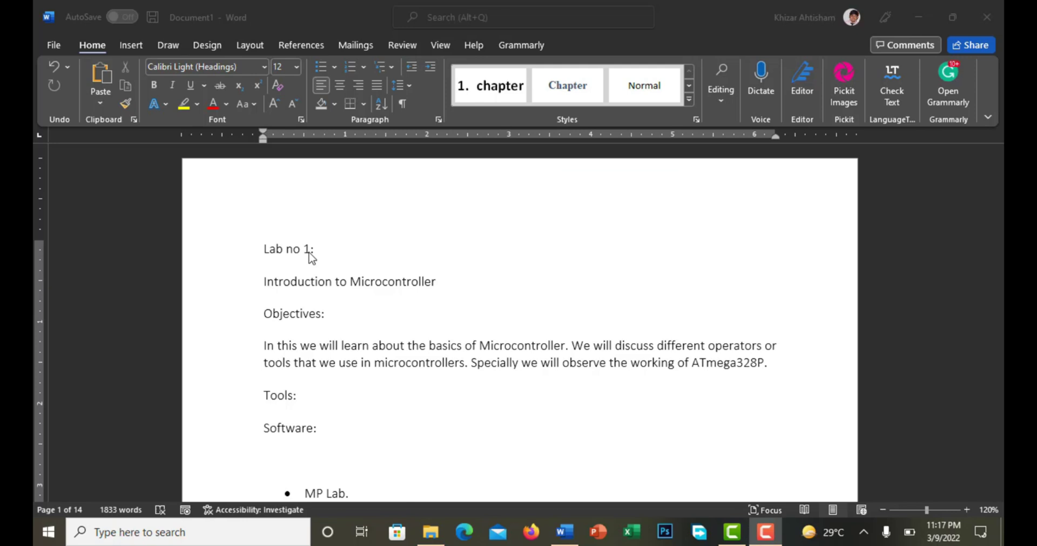
{"action": "key", "text": "ctrl+a"}
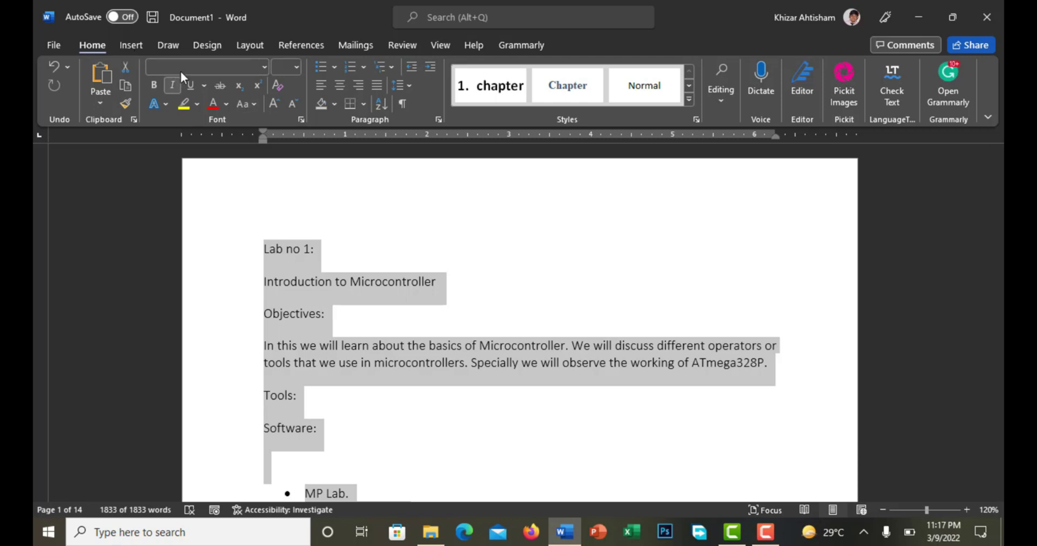
{"action": "type", "text": "Times New Roman"}
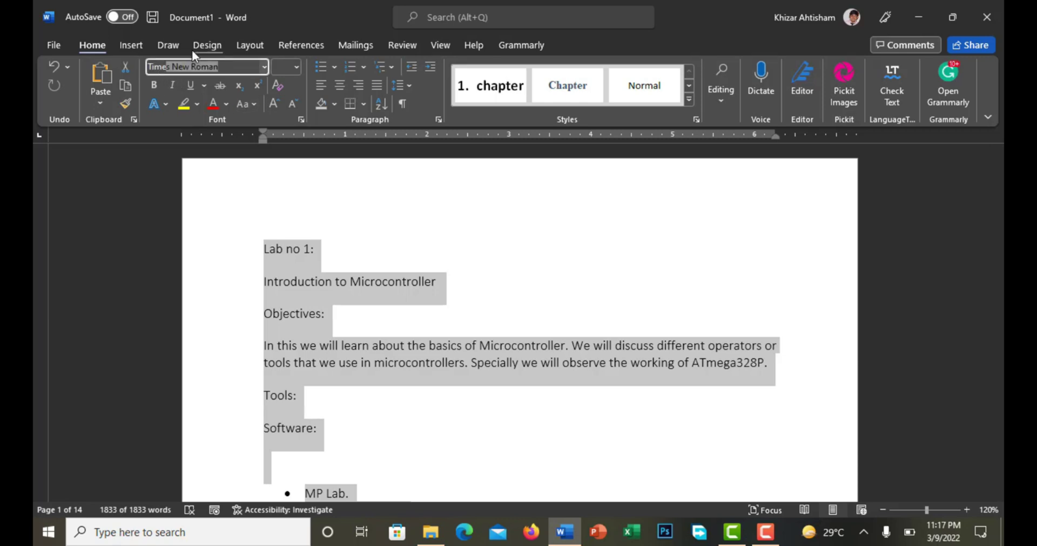
{"action": "key", "text": "Return"}
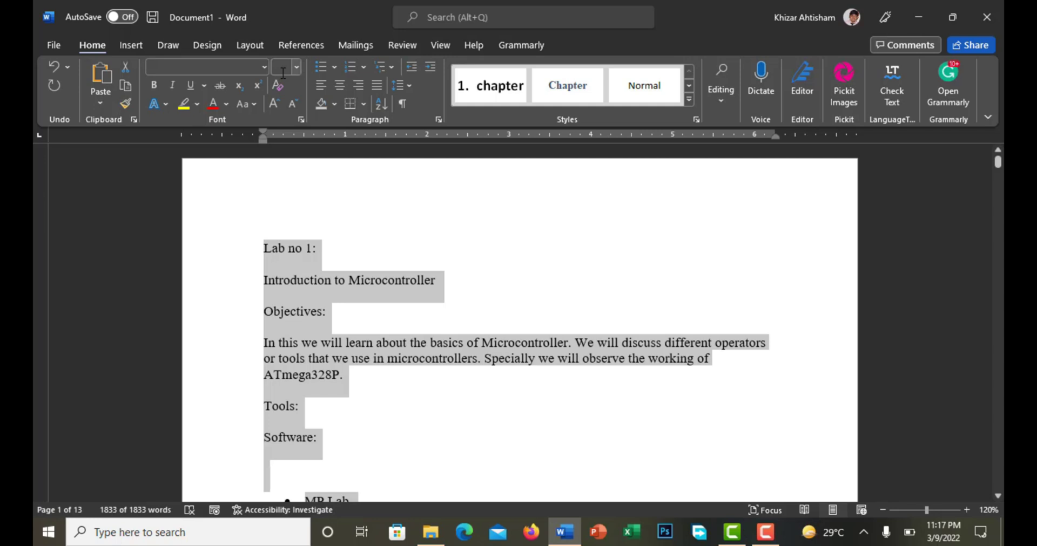
Step: Justify all of the document's text and set its line spacing to 1.5
{"action": "scroll", "coordinate": [678, 331], "scroll_direction": "down", "scroll_amount": 5}
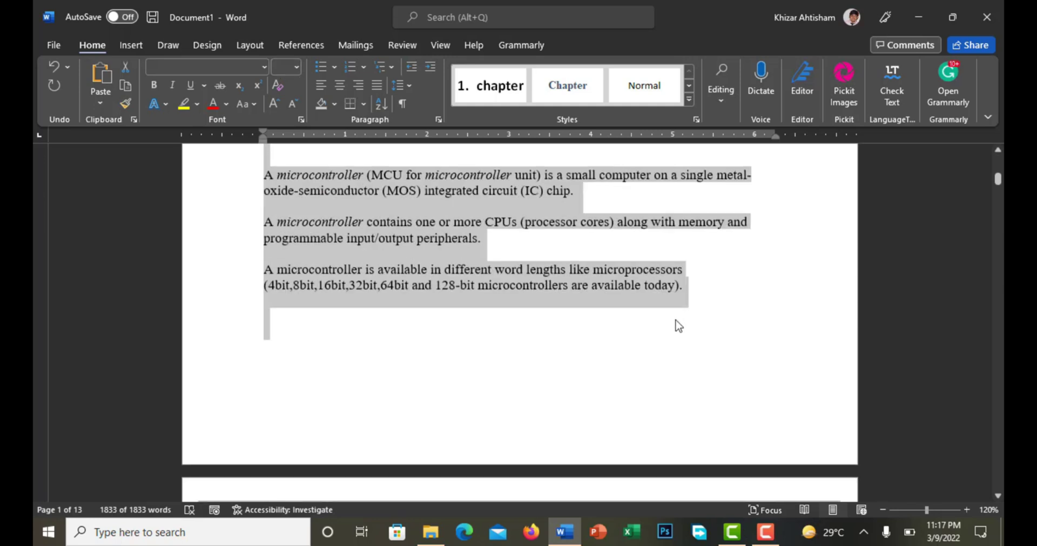
{"action": "scroll", "coordinate": [677, 339], "scroll_direction": "down", "scroll_amount": 3}
{"action": "scroll", "coordinate": [679, 335], "scroll_direction": "up", "scroll_amount": 10}
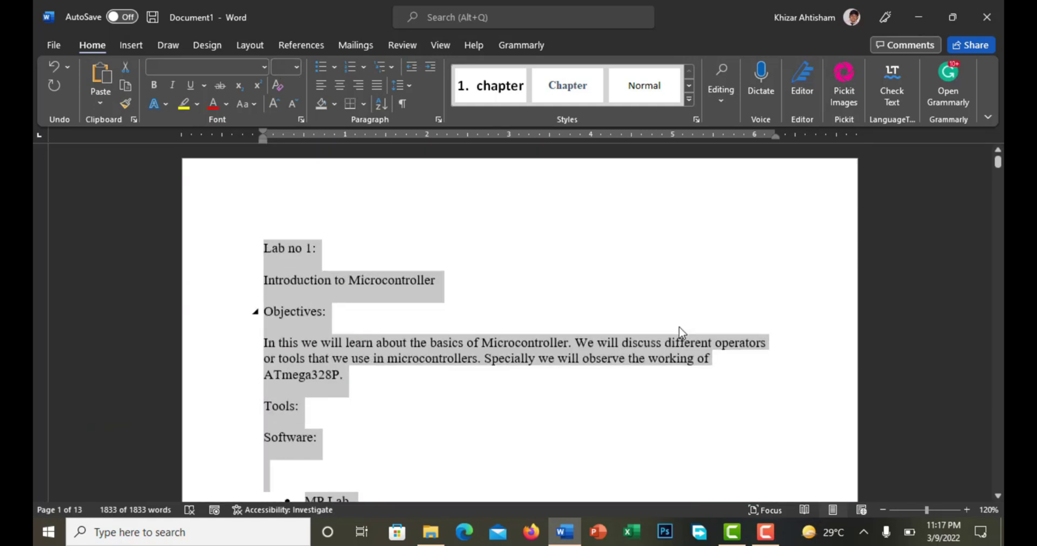
{"action": "left_click", "coordinate": [378, 90]}
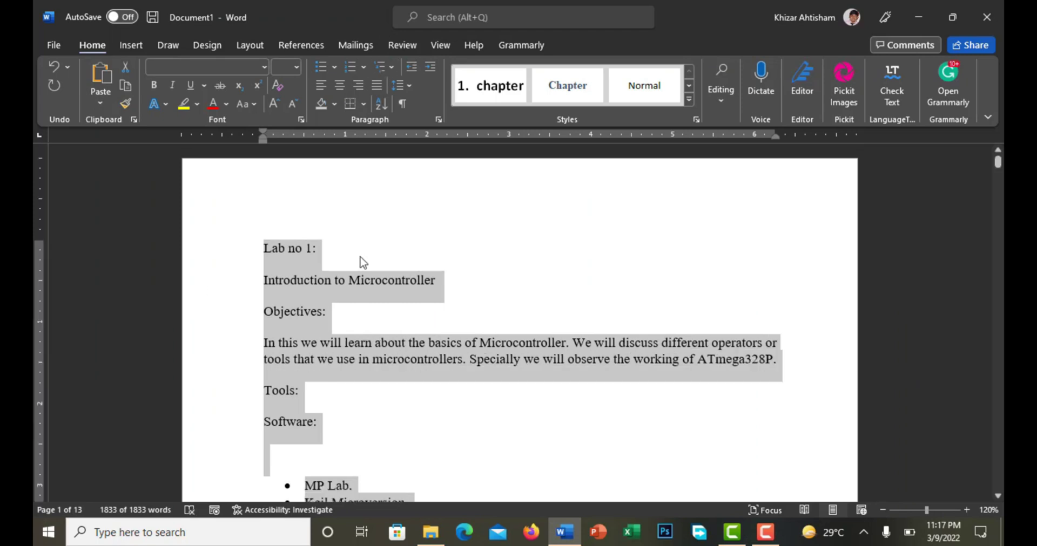
{"action": "left_click", "coordinate": [408, 87]}
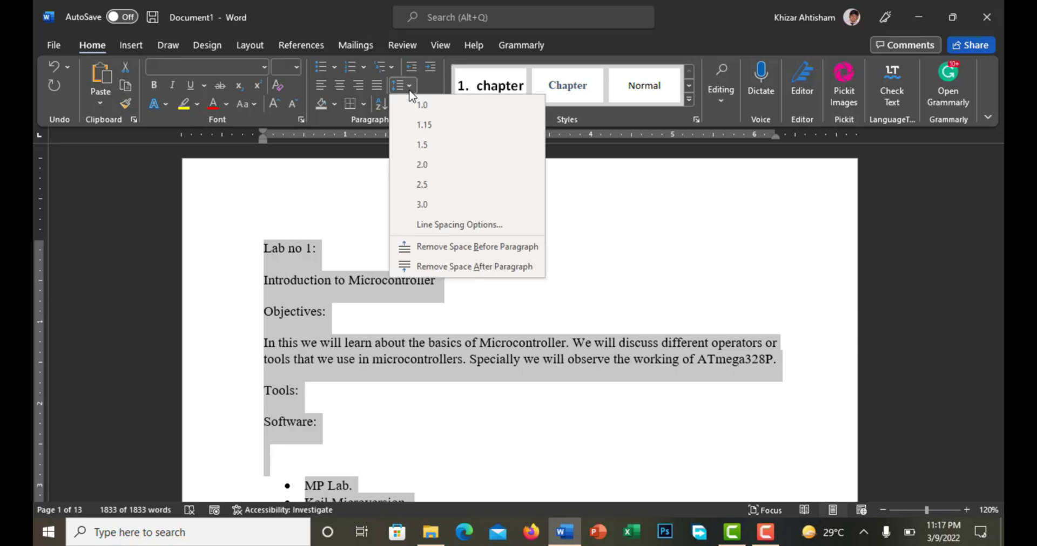
{"action": "left_click", "coordinate": [419, 146]}
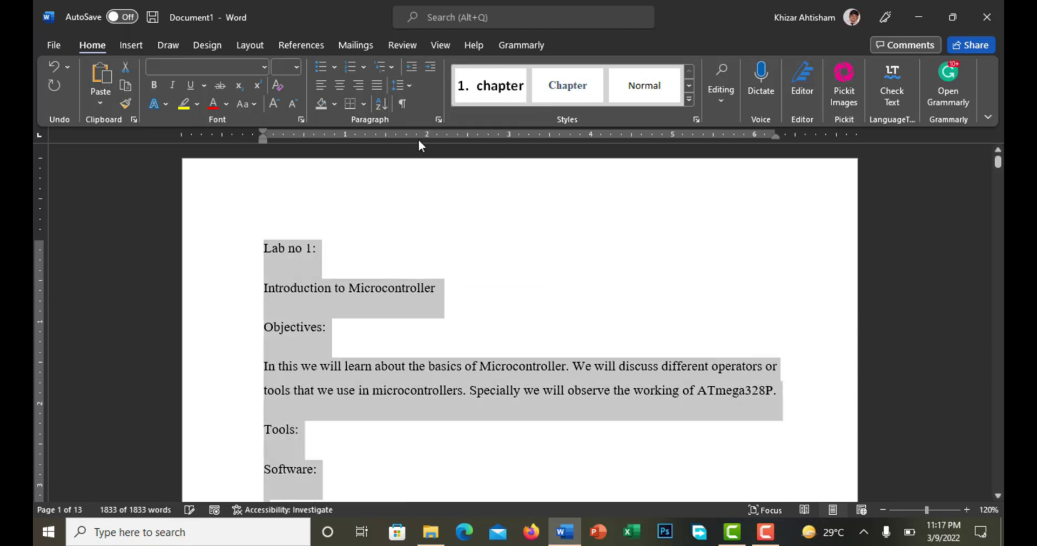
Step: Set the paragraph spacing before and after to 0 pt for the whole document, then deselect the text
{"action": "left_click", "coordinate": [439, 120]}
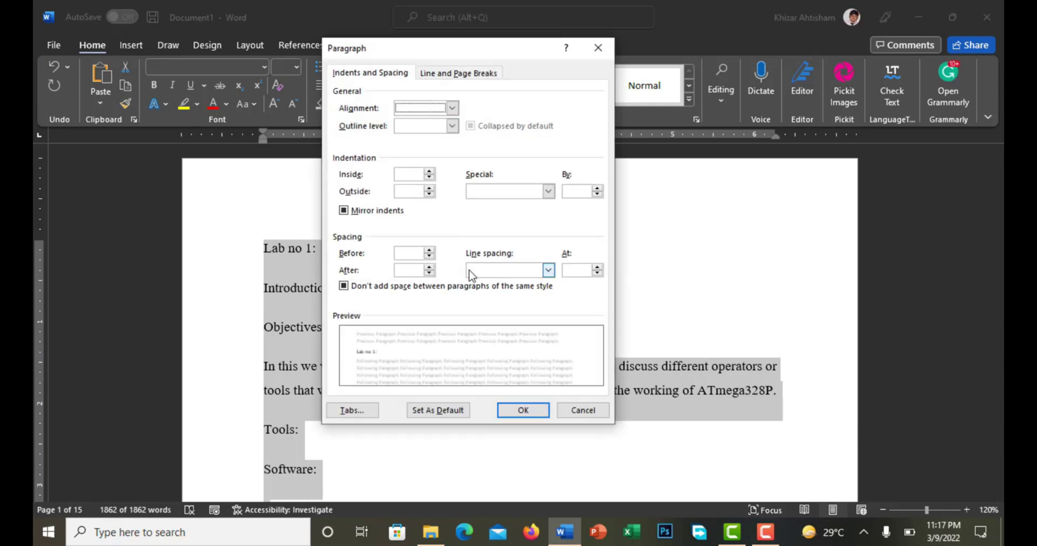
{"action": "left_click", "coordinate": [432, 255]}
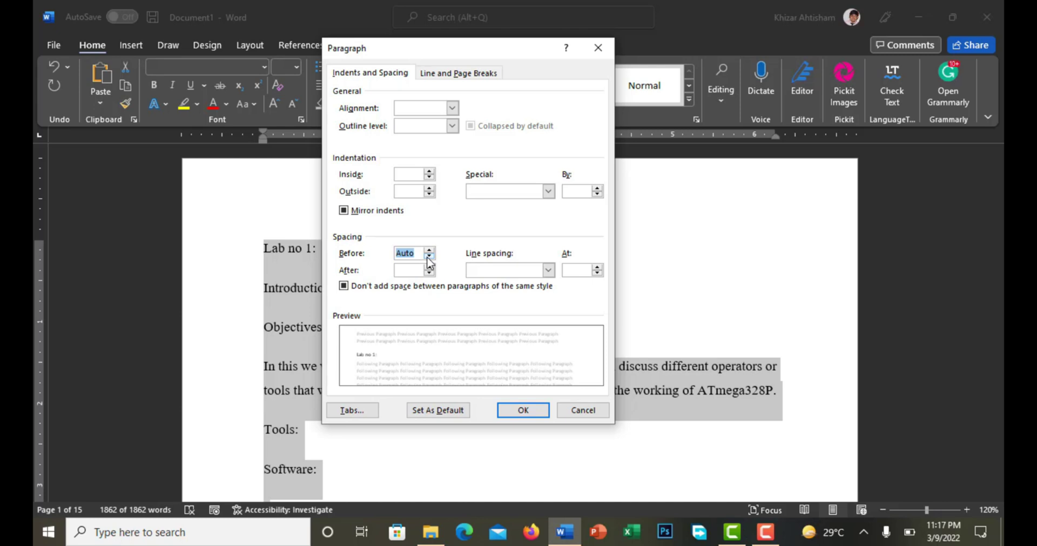
{"action": "left_click", "coordinate": [430, 252]}
{"action": "left_click", "coordinate": [431, 273]}
{"action": "left_click", "coordinate": [430, 267]}
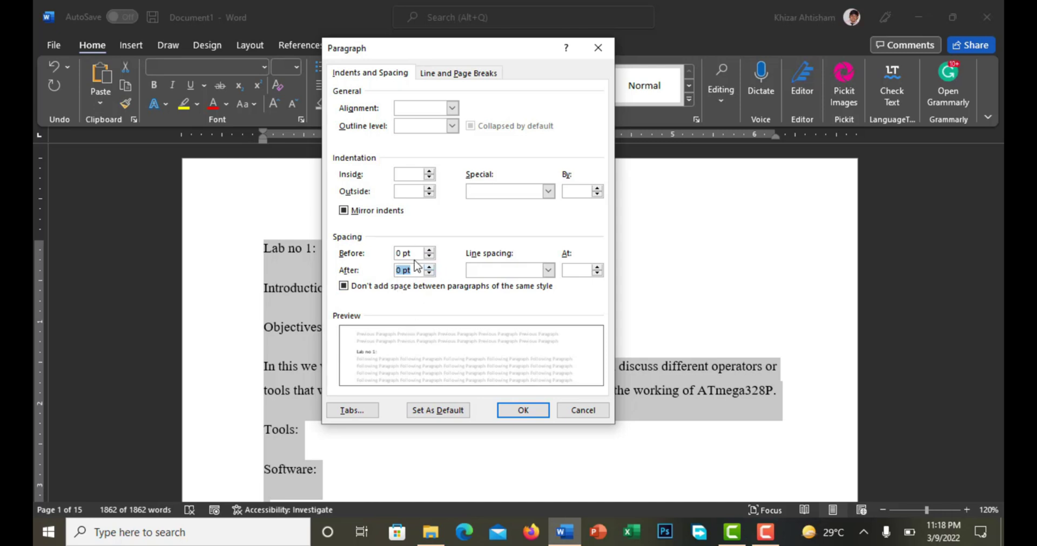
{"action": "left_click", "coordinate": [543, 413]}
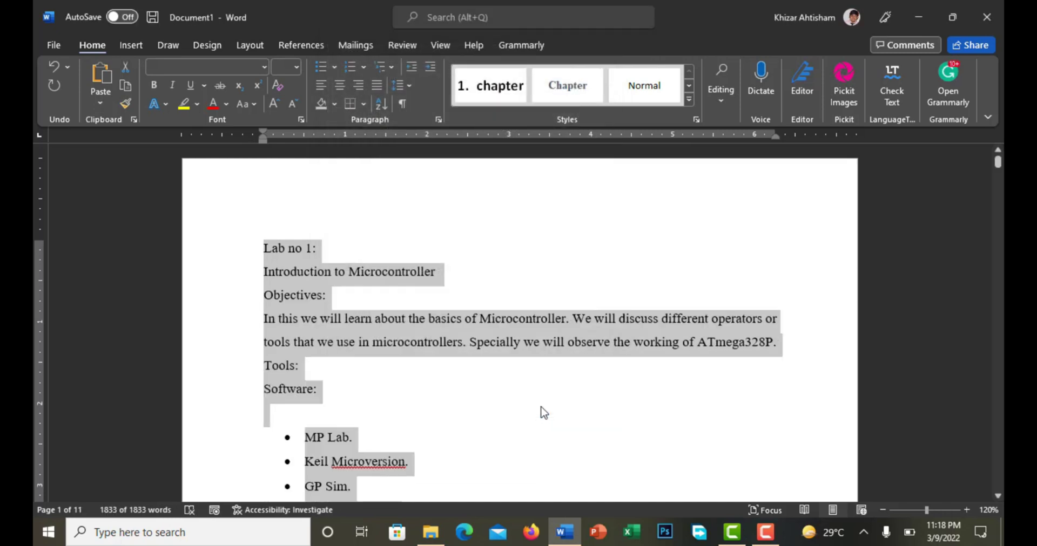
{"action": "scroll", "coordinate": [543, 411], "scroll_direction": "down", "scroll_amount": 10}
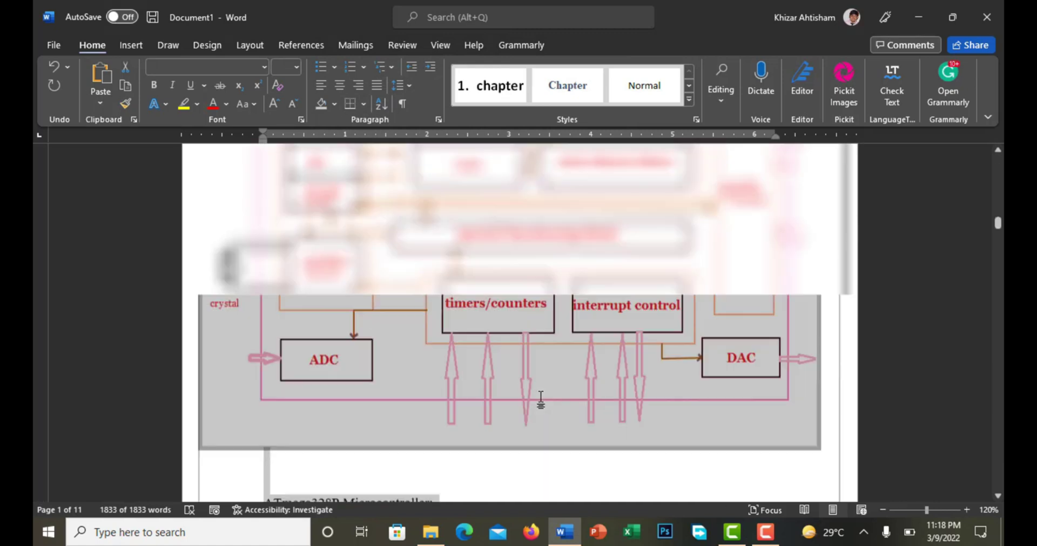
{"action": "scroll", "coordinate": [540, 400], "scroll_direction": "down", "scroll_amount": 15}
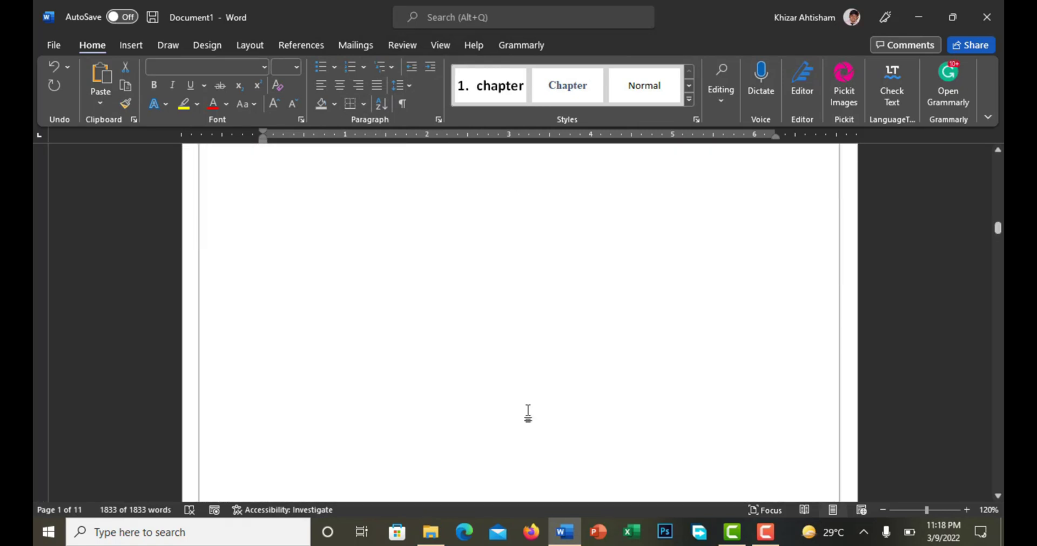
{"action": "scroll", "coordinate": [528, 414], "scroll_direction": "up", "scroll_amount": 20}
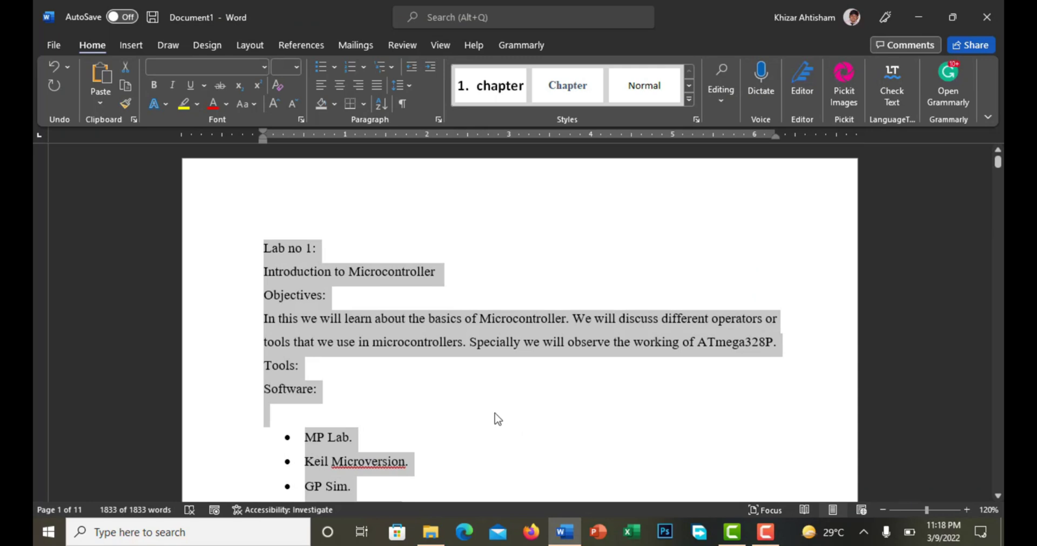
{"action": "left_click", "coordinate": [449, 296]}
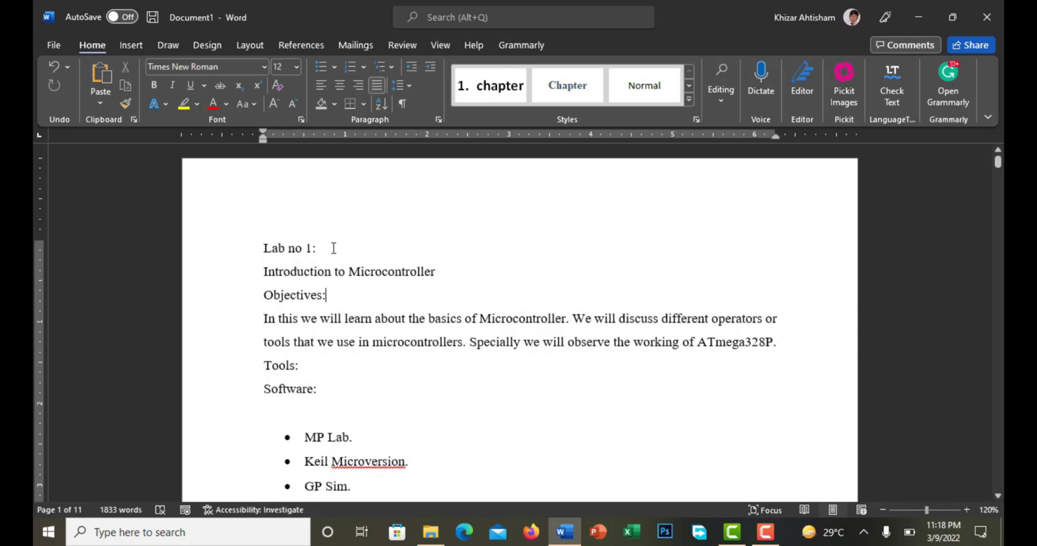
Step: Try making the "Lab no 1:" line bold at 16 pt and undo both formatting changes
{"action": "triple_click", "coordinate": [282, 252]}
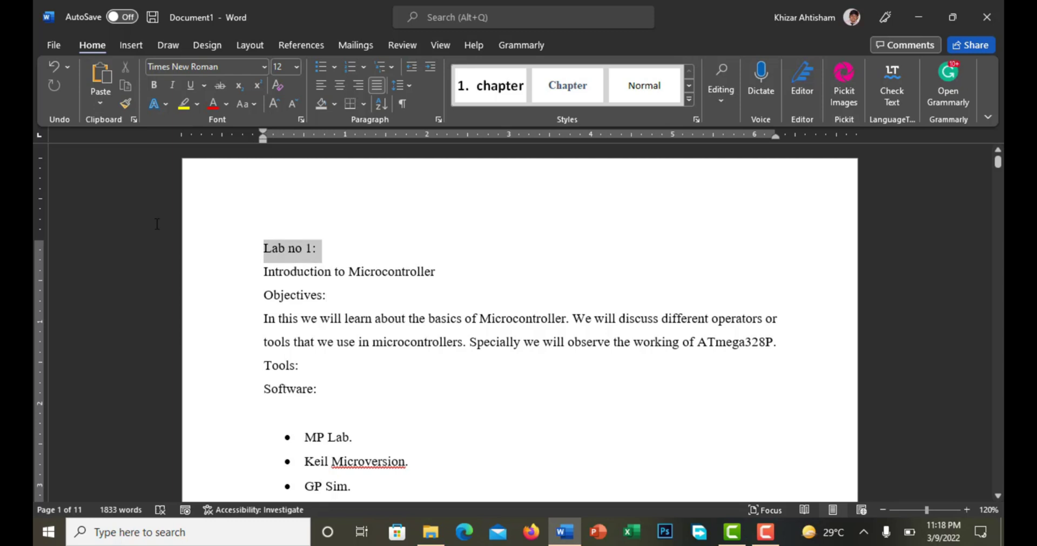
{"action": "left_click", "coordinate": [153, 85]}
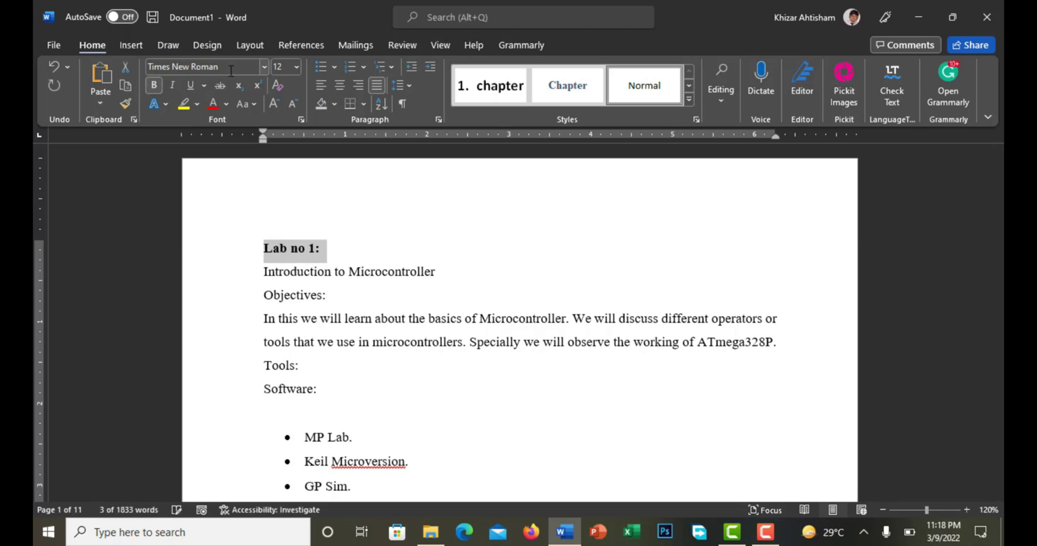
{"action": "left_click", "coordinate": [279, 67]}
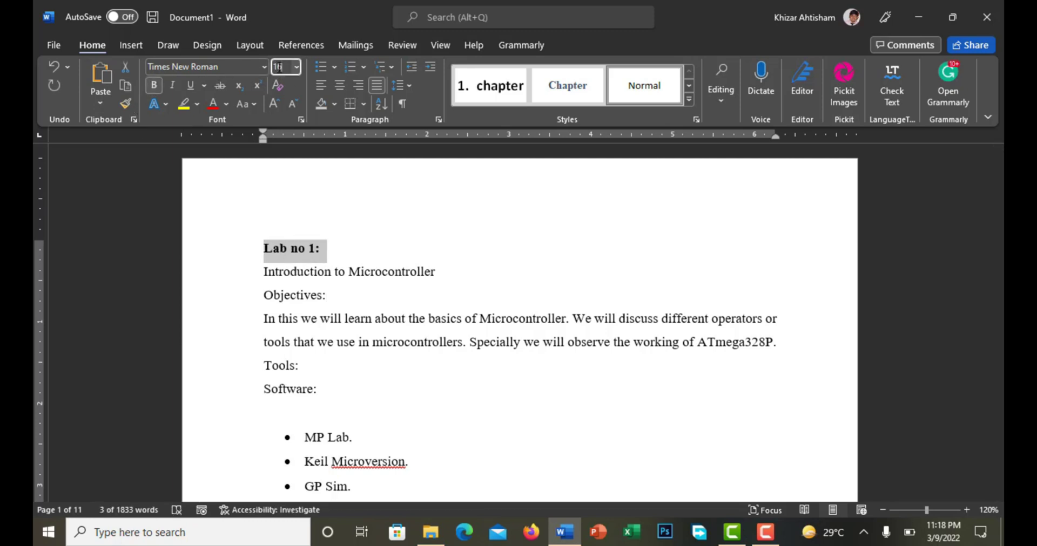
{"action": "type", "text": "16"}
{"action": "key", "text": "Return"}
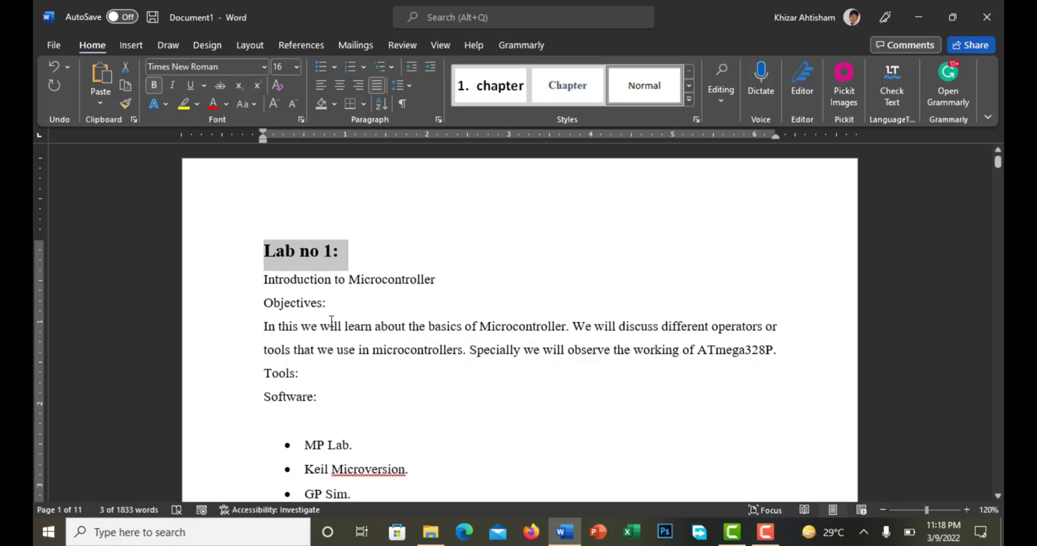
{"action": "key", "text": "ctrl+z"}
{"action": "key", "text": "ctrl+z"}
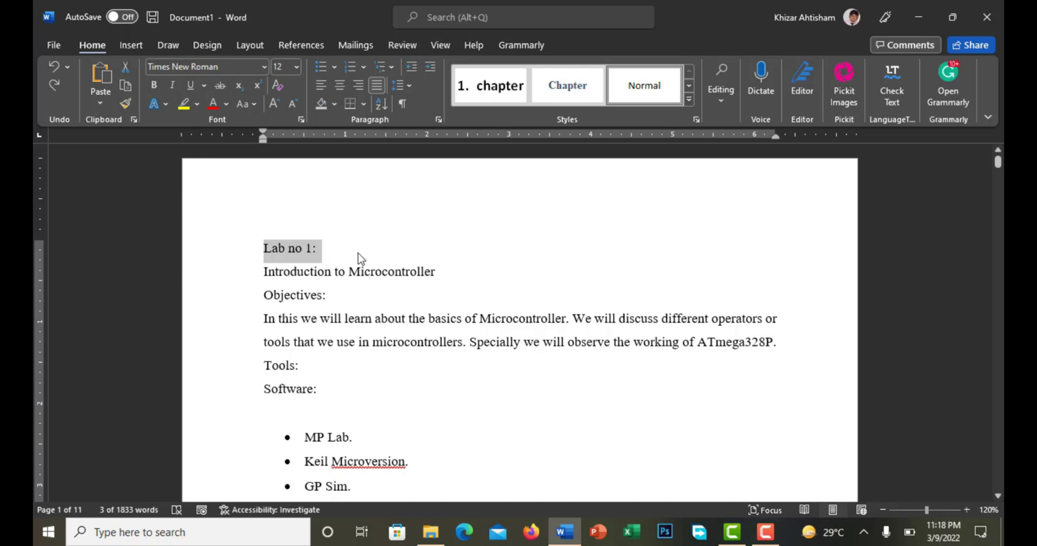
Step: Apply the Heading 1 style to the "Lab no 1:" line and change that style's font to Times New Roman
{"action": "left_click", "coordinate": [689, 86]}
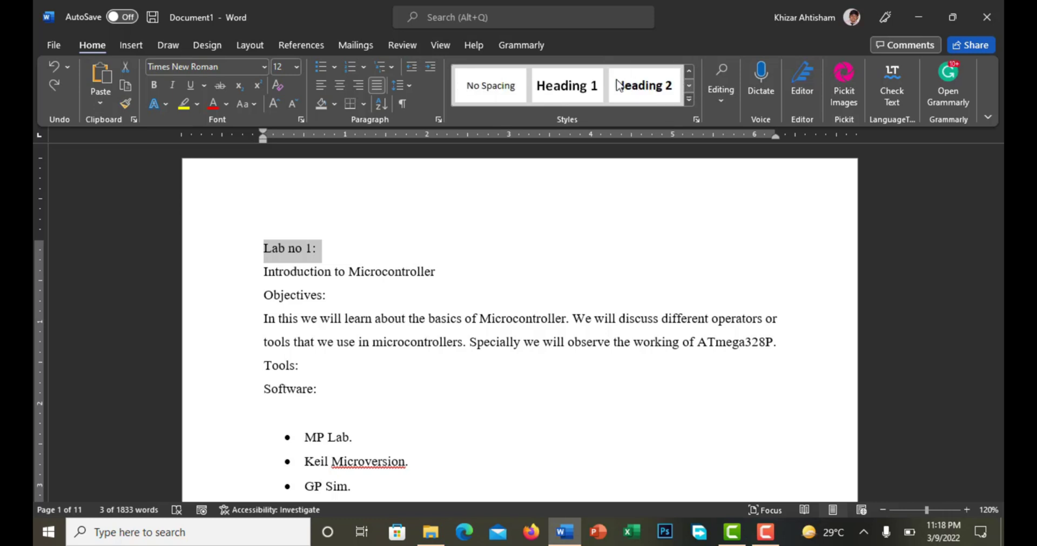
{"action": "left_click", "coordinate": [566, 97]}
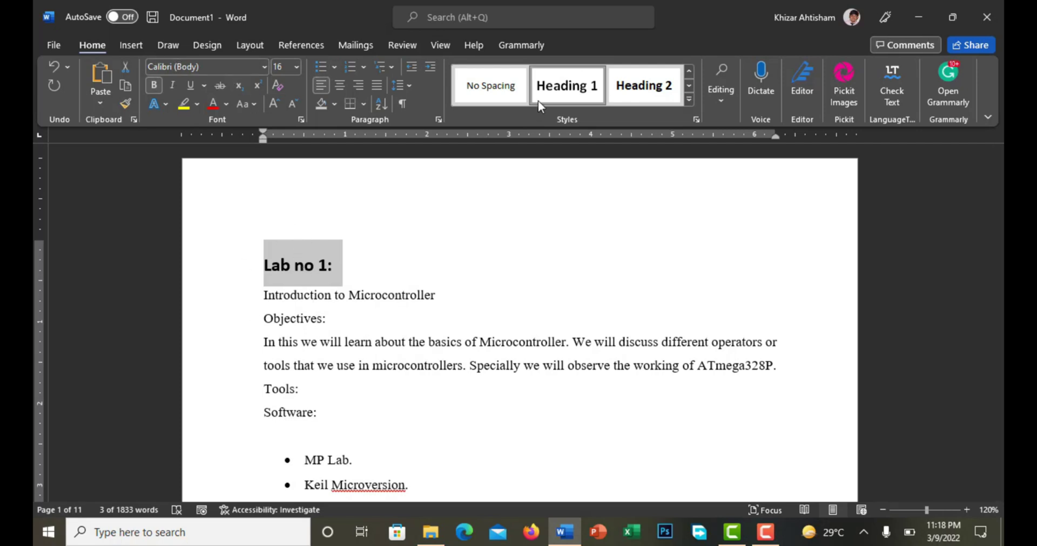
{"action": "right_click", "coordinate": [563, 93]}
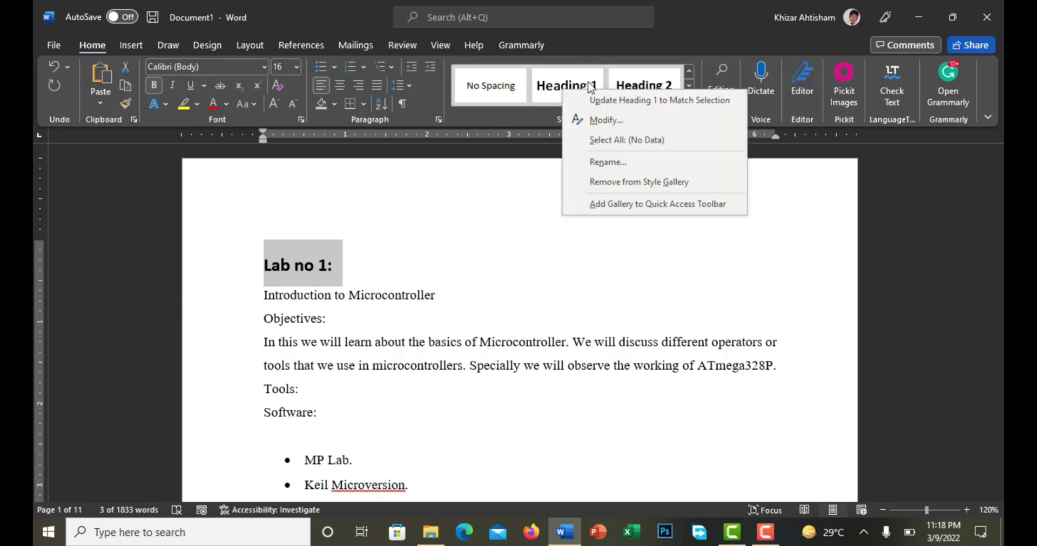
{"action": "left_click", "coordinate": [599, 122]}
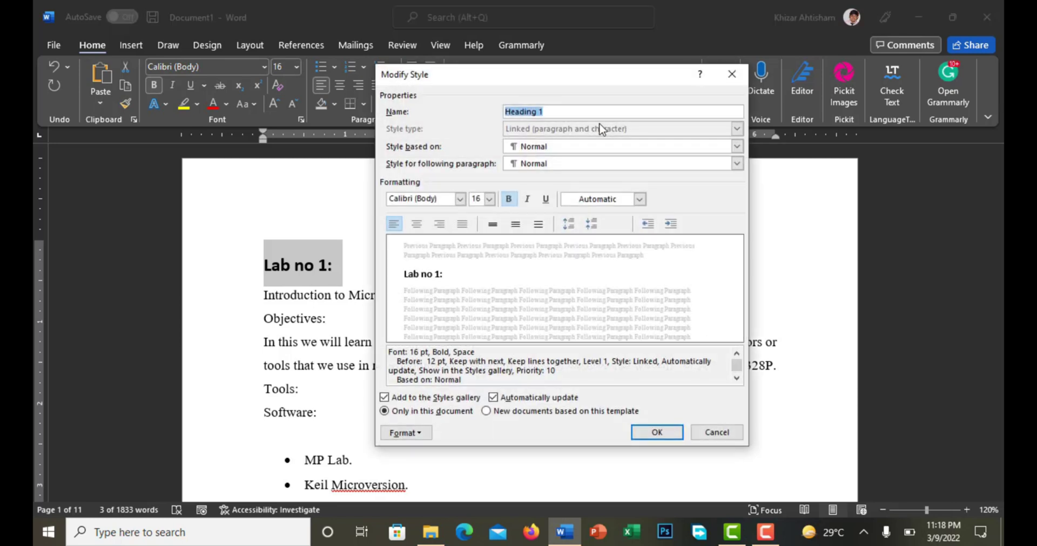
{"action": "left_click", "coordinate": [443, 201]}
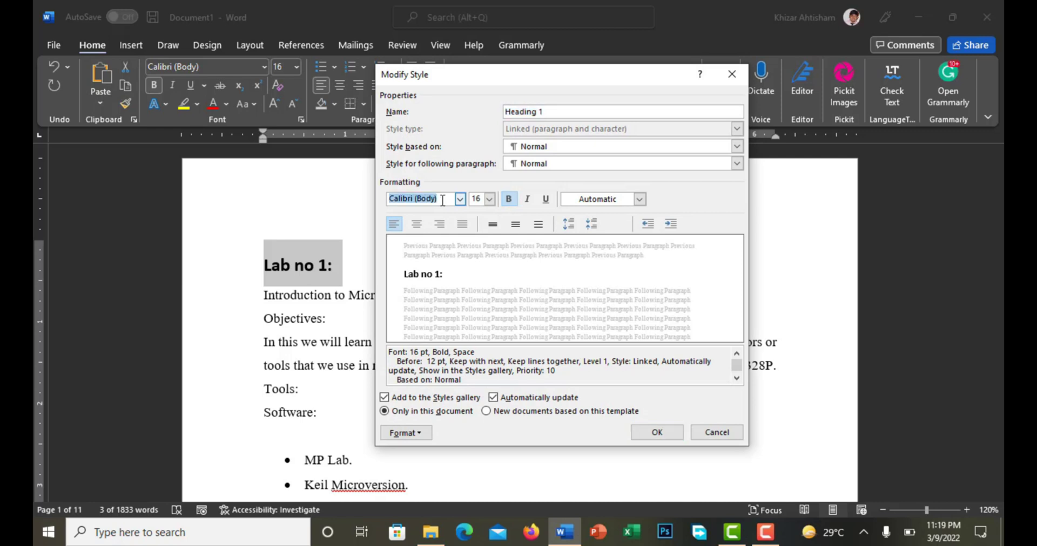
{"action": "type", "text": "Times "}
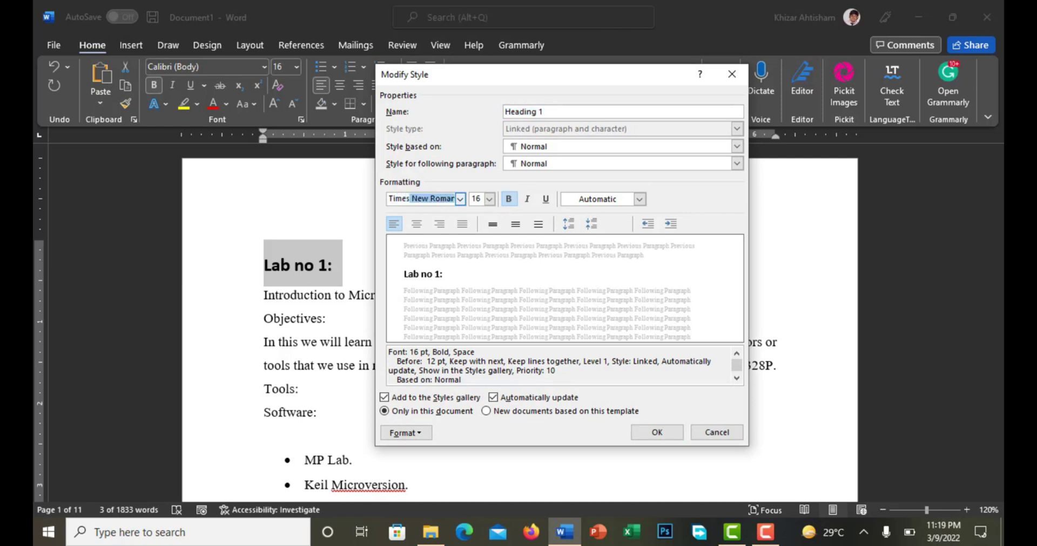
{"action": "type", "text": "New Roman"}
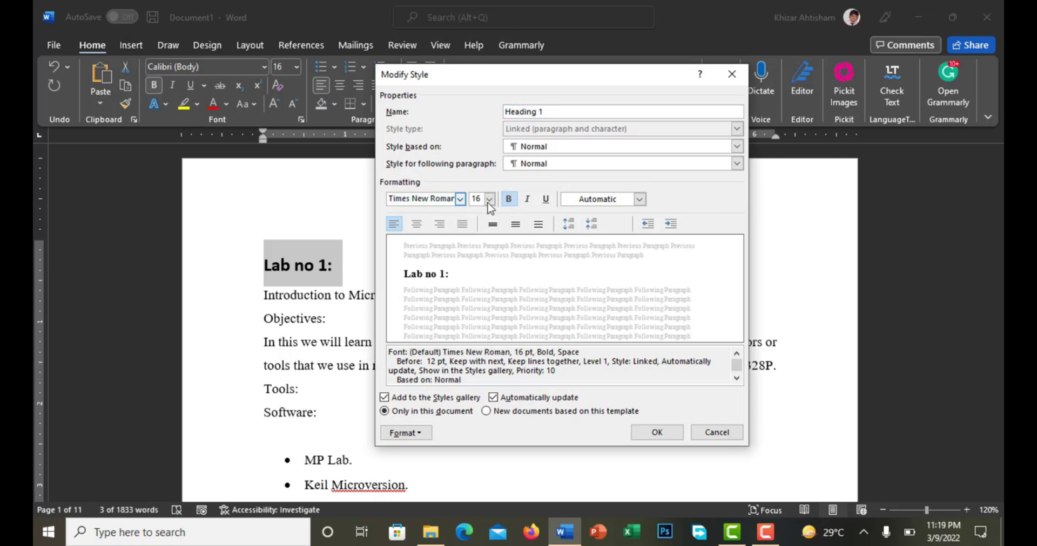
Step: Give the Heading 1 style the Automatic font colour, apply it to new documents based on this template, and confirm
{"action": "left_click", "coordinate": [639, 199]}
{"action": "left_click", "coordinate": [620, 218]}
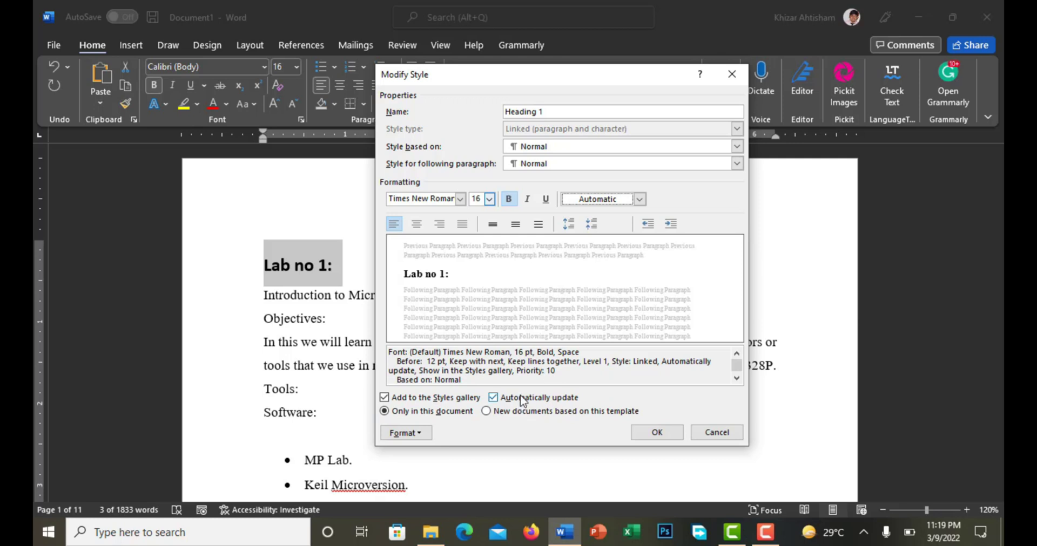
{"action": "left_click", "coordinate": [487, 412]}
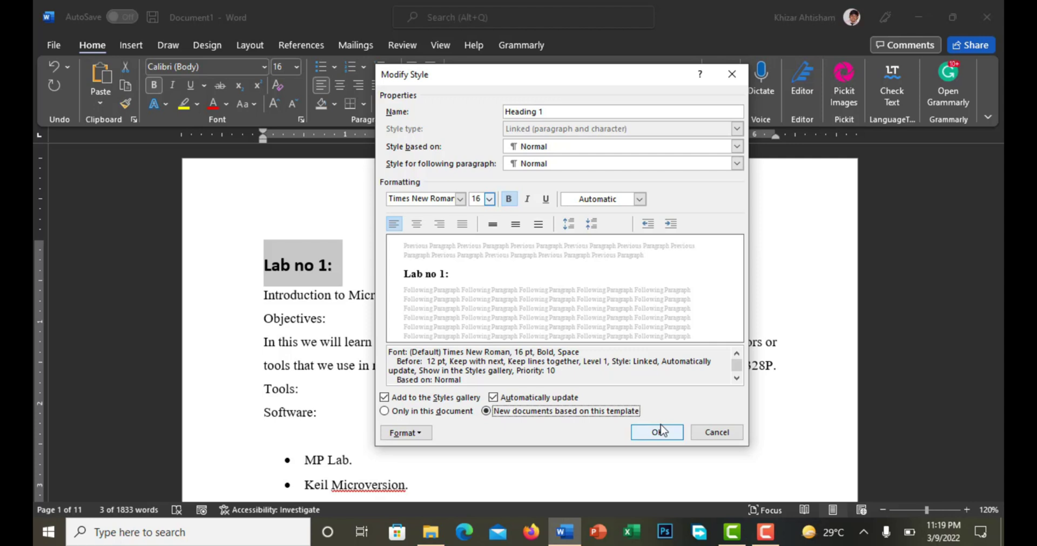
{"action": "left_click", "coordinate": [660, 442]}
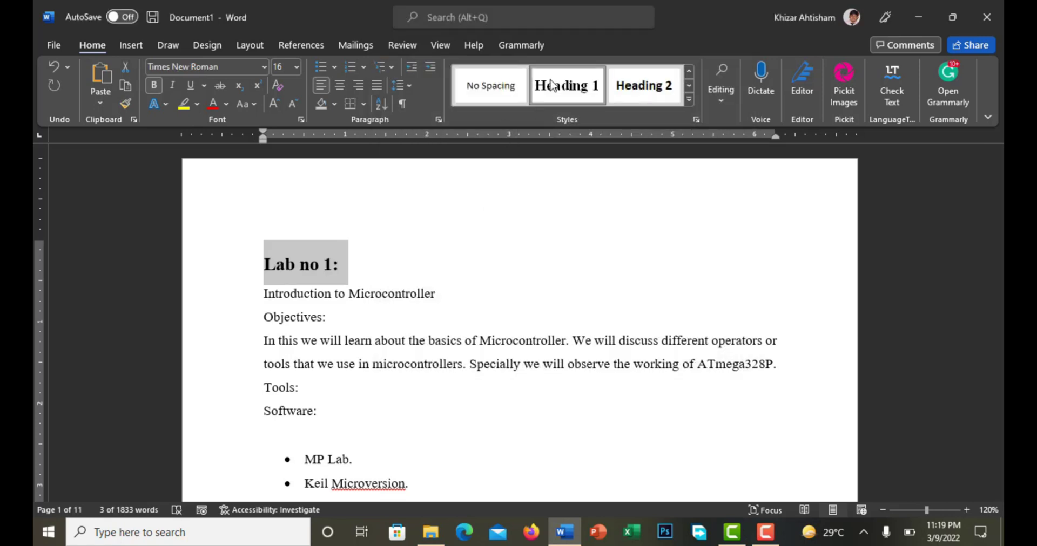
Step: Apply the Heading 1 style to the "Introduction to Microcontroller" line
{"action": "left_click", "coordinate": [231, 299]}
{"action": "left_click", "coordinate": [576, 91]}
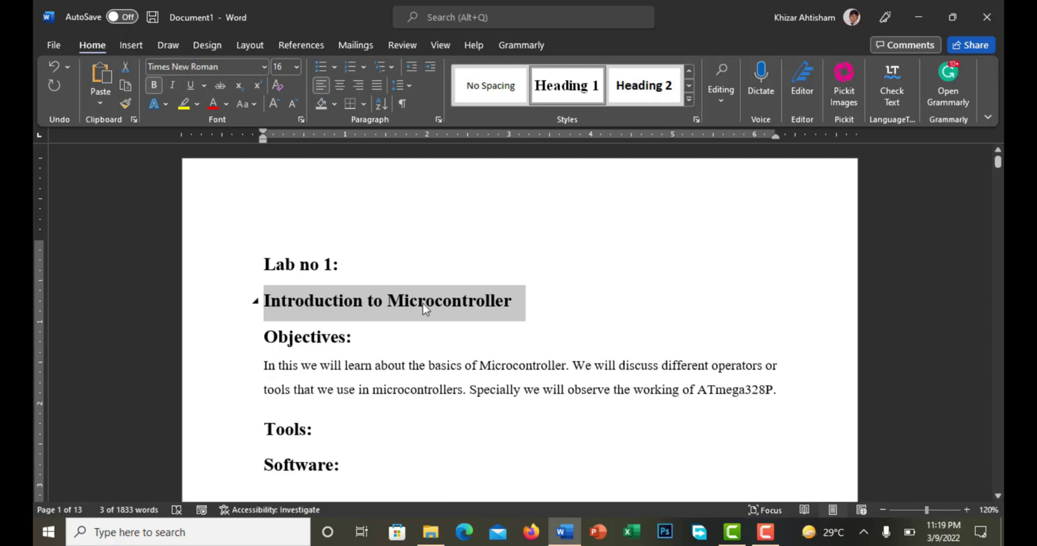
Step: Select the "Objectives:" line and change the Heading 2 style's font to Times New Roman
{"action": "left_click", "coordinate": [326, 339]}
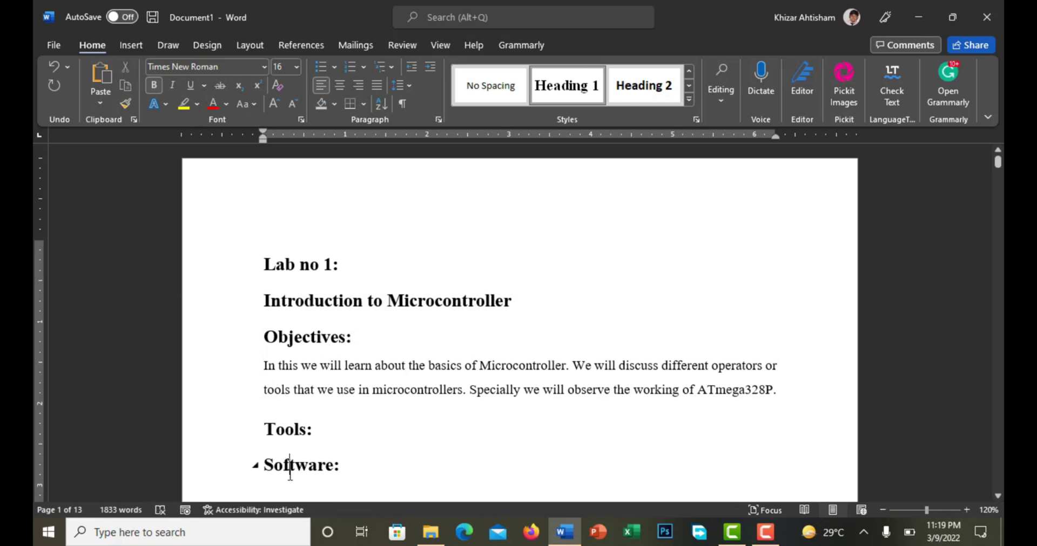
{"action": "scroll", "coordinate": [301, 334], "scroll_direction": "down", "scroll_amount": 7}
{"action": "scroll", "coordinate": [302, 332], "scroll_direction": "up", "scroll_amount": 8}
{"action": "left_click", "coordinate": [290, 464]}
{"action": "left_click", "coordinate": [227, 340]}
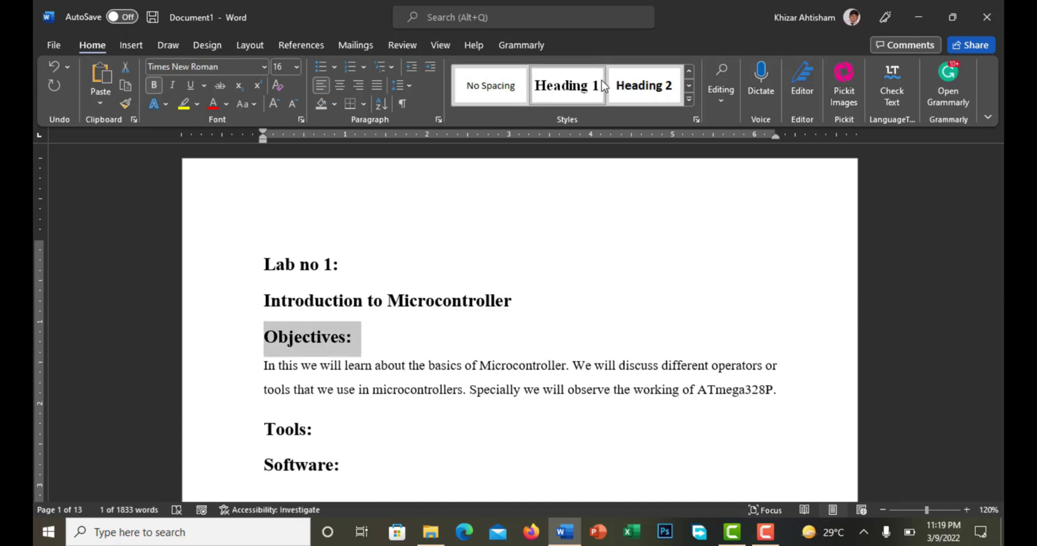
{"action": "right_click", "coordinate": [628, 90]}
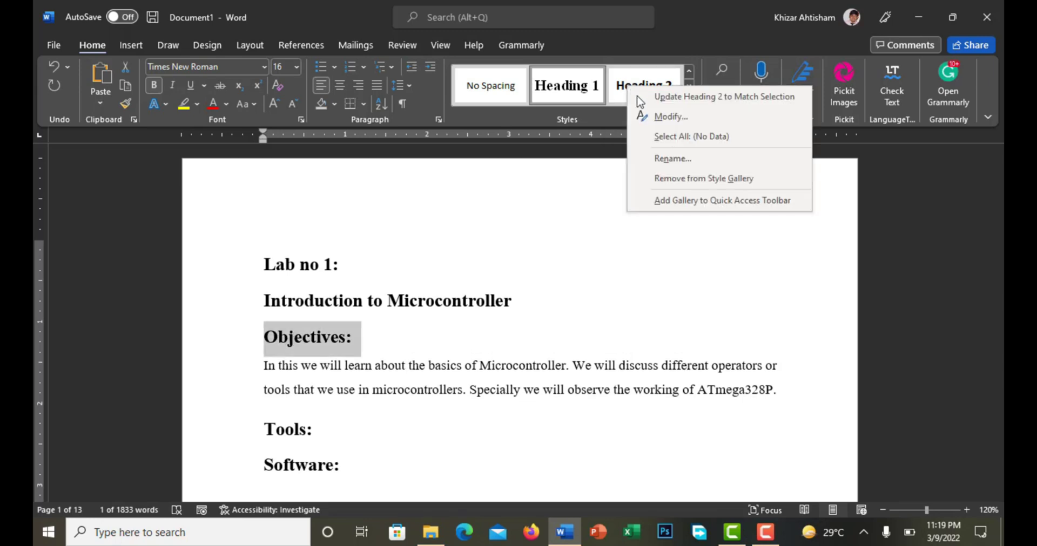
{"action": "left_click", "coordinate": [656, 116]}
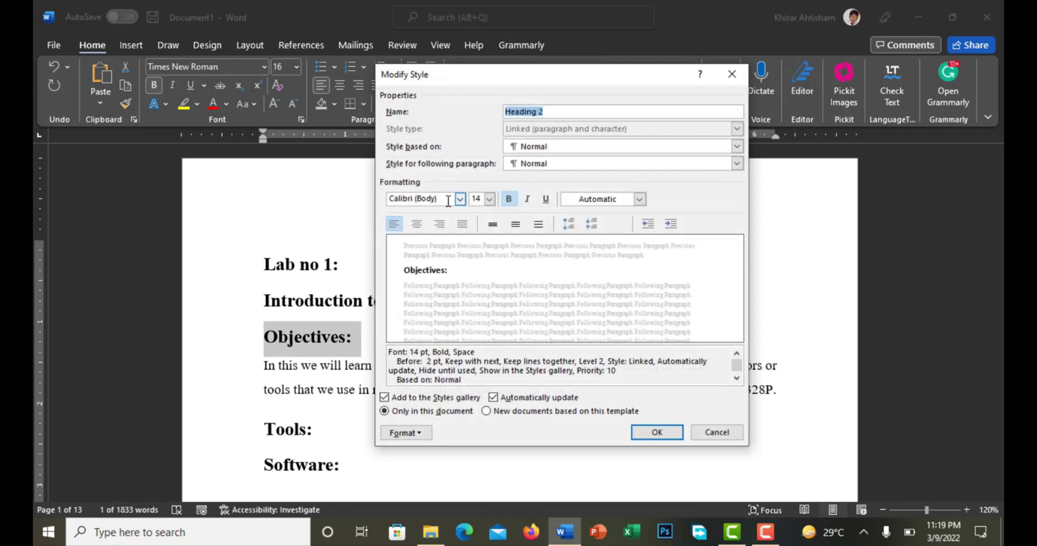
{"action": "left_click", "coordinate": [451, 204]}
{"action": "type", "text": "T"}
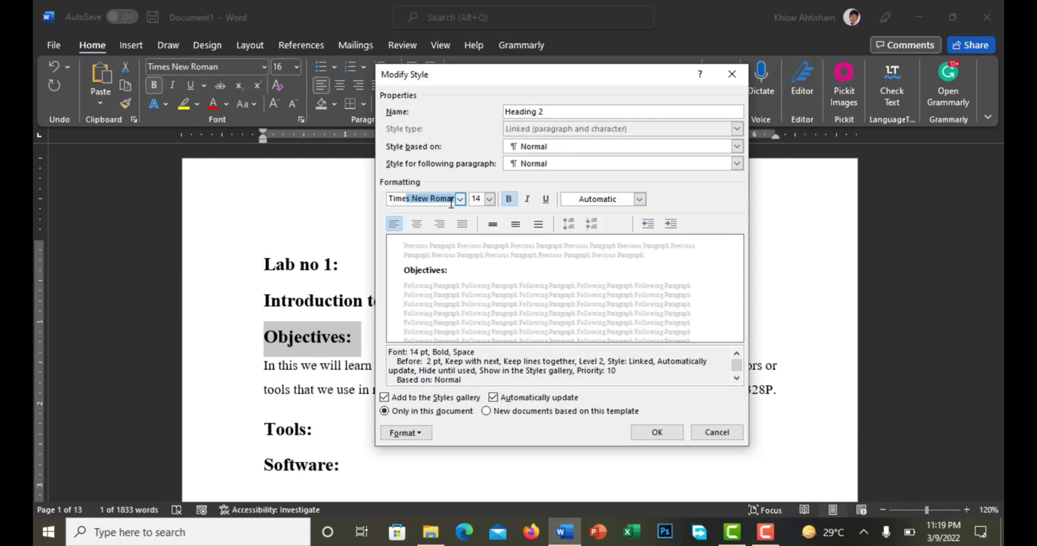
{"action": "type", "text": "ime"}
{"action": "key", "text": "Tab"}
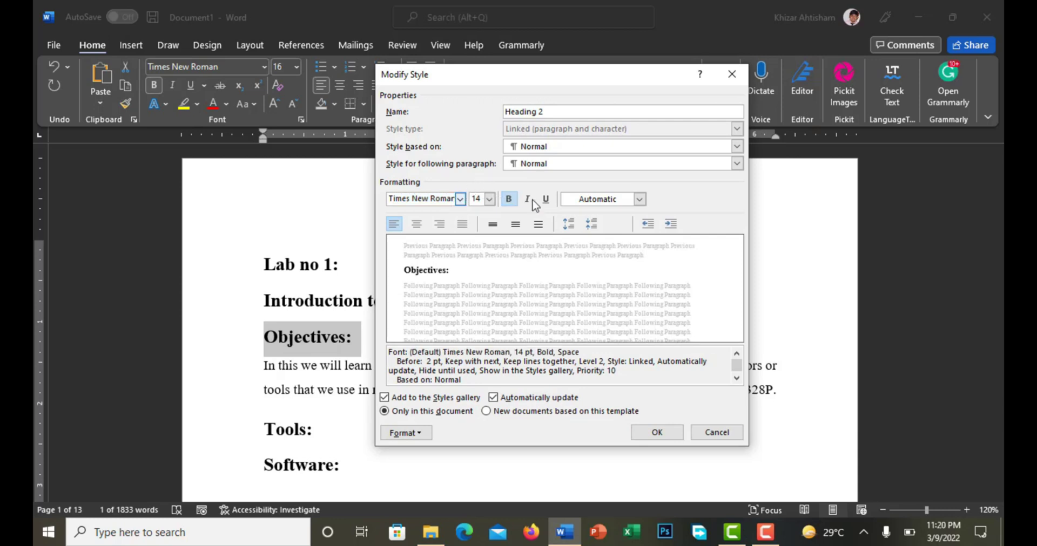
Step: Give the Heading 2 style the Automatic font colour, apply it to new documents based on this template, and confirm
{"action": "left_click", "coordinate": [612, 204]}
{"action": "left_click", "coordinate": [601, 219]}
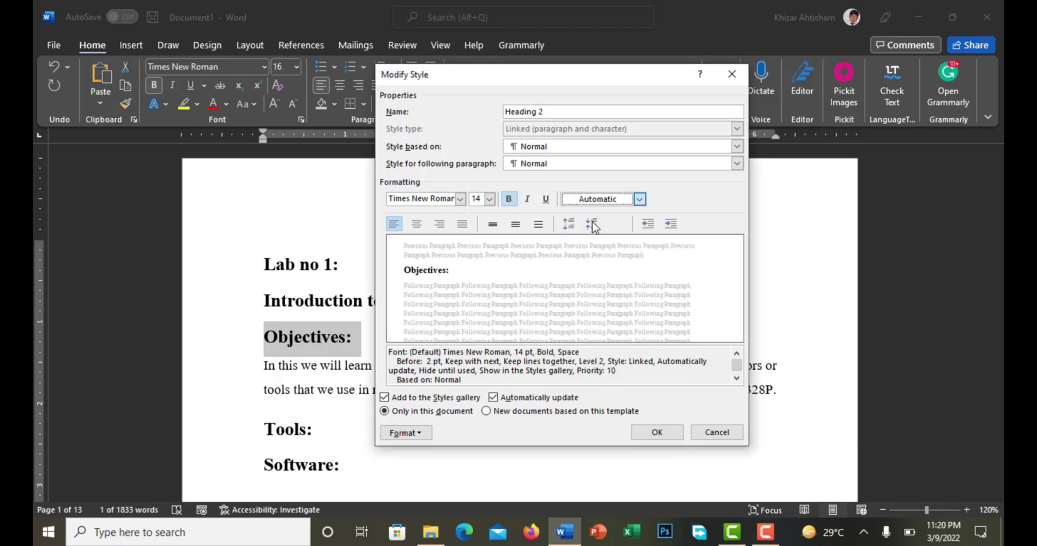
{"action": "left_click", "coordinate": [519, 412]}
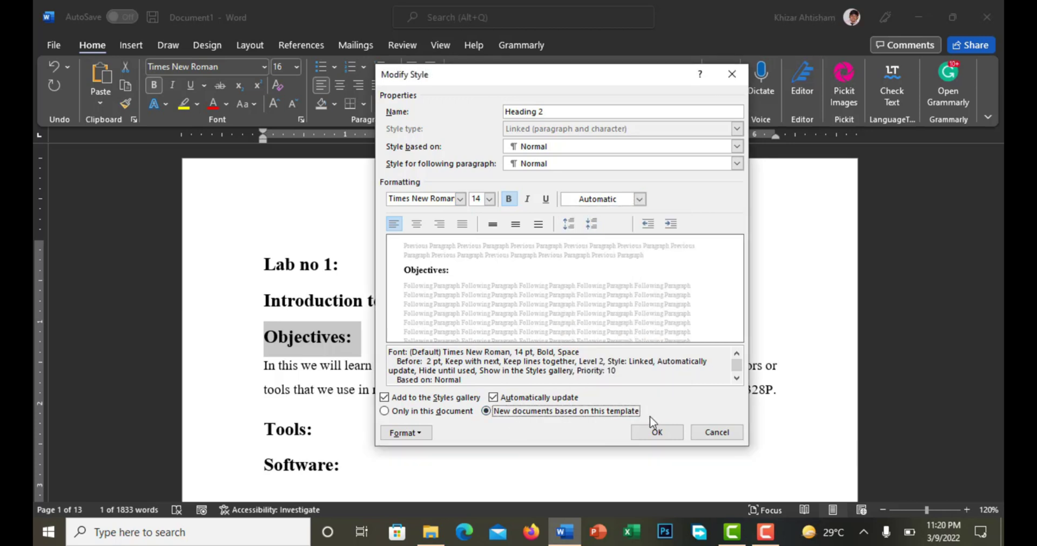
{"action": "left_click", "coordinate": [657, 432]}
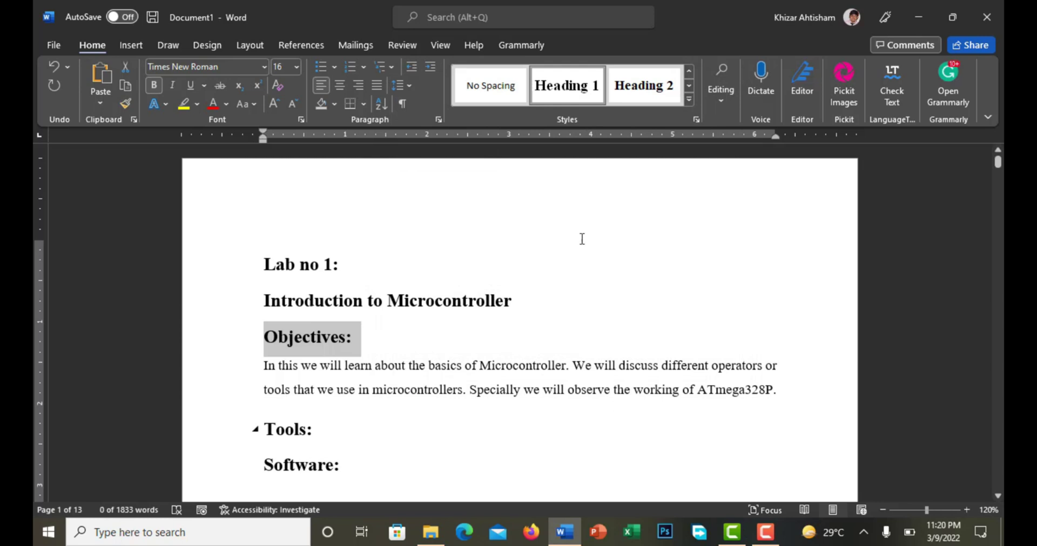
Step: Apply the Heading 2 style to the "Objectives:", "Tools:" and "Software:" lines
{"action": "left_click", "coordinate": [628, 88]}
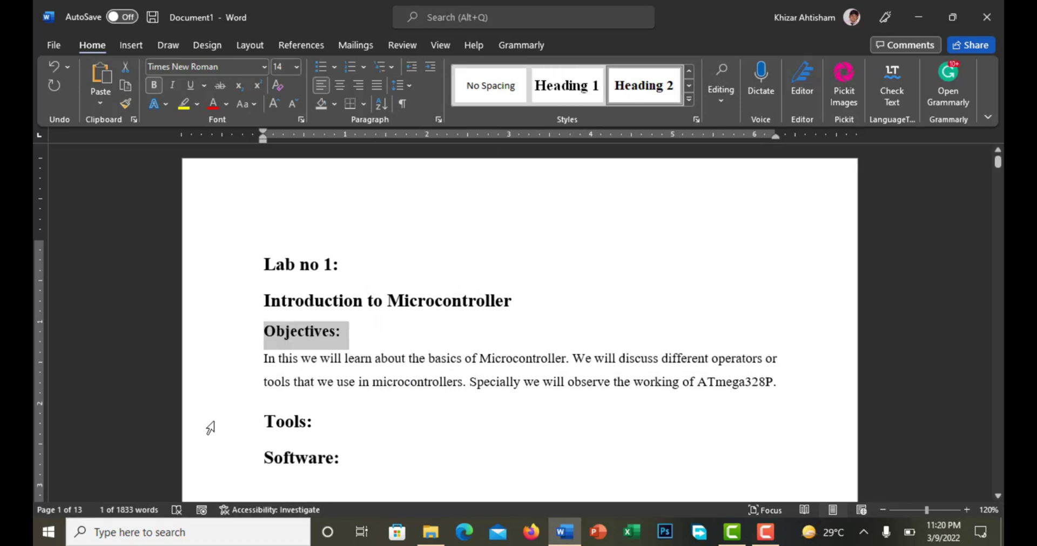
{"action": "left_click", "coordinate": [210, 428]}
{"action": "left_click", "coordinate": [641, 87]}
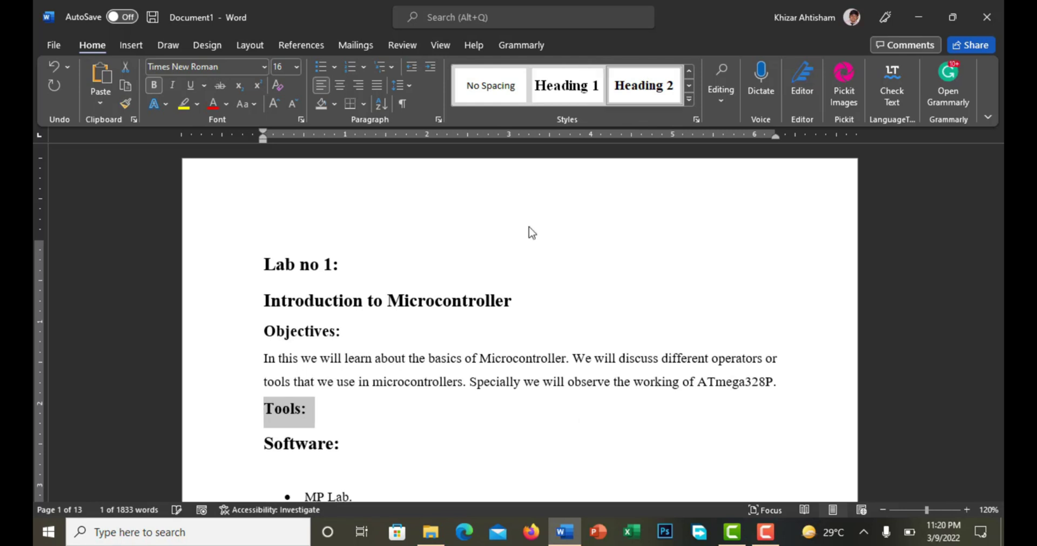
{"action": "left_click", "coordinate": [226, 442]}
{"action": "left_click", "coordinate": [669, 87]}
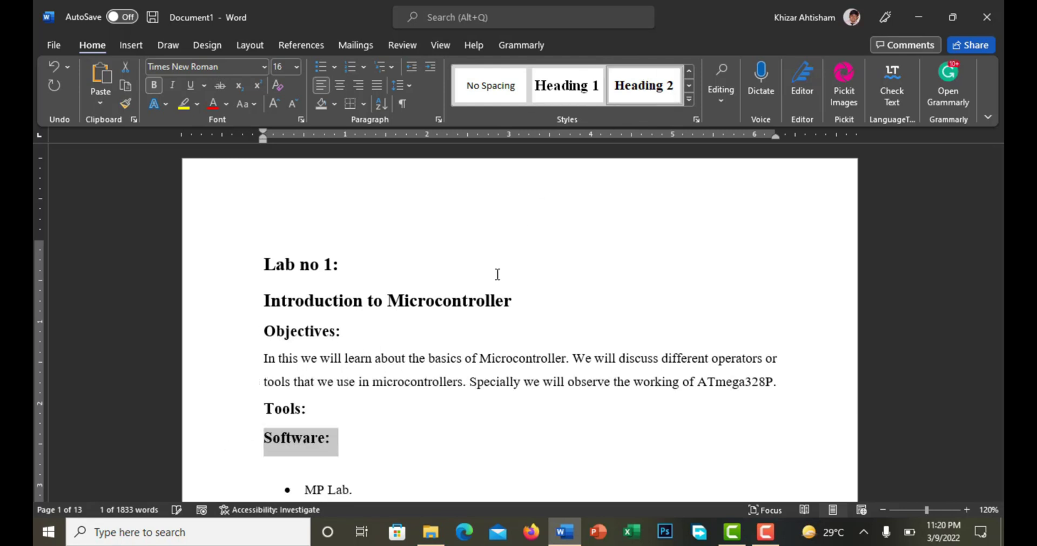
Step: Apply the Heading 2 style to the "Hardware:" and "What is Microcontroller?" lines together
{"action": "scroll", "coordinate": [495, 282], "scroll_direction": "down", "scroll_amount": 12}
{"action": "scroll", "coordinate": [335, 273], "scroll_direction": "up", "scroll_amount": 5}
{"action": "scroll", "coordinate": [231, 304], "scroll_direction": "down", "scroll_amount": 1}
{"action": "scroll", "coordinate": [230, 303], "scroll_direction": "up", "scroll_amount": 5}
{"action": "scroll", "coordinate": [229, 324], "scroll_direction": "down", "scroll_amount": 5}
{"action": "scroll", "coordinate": [220, 225], "scroll_direction": "up", "scroll_amount": 3}
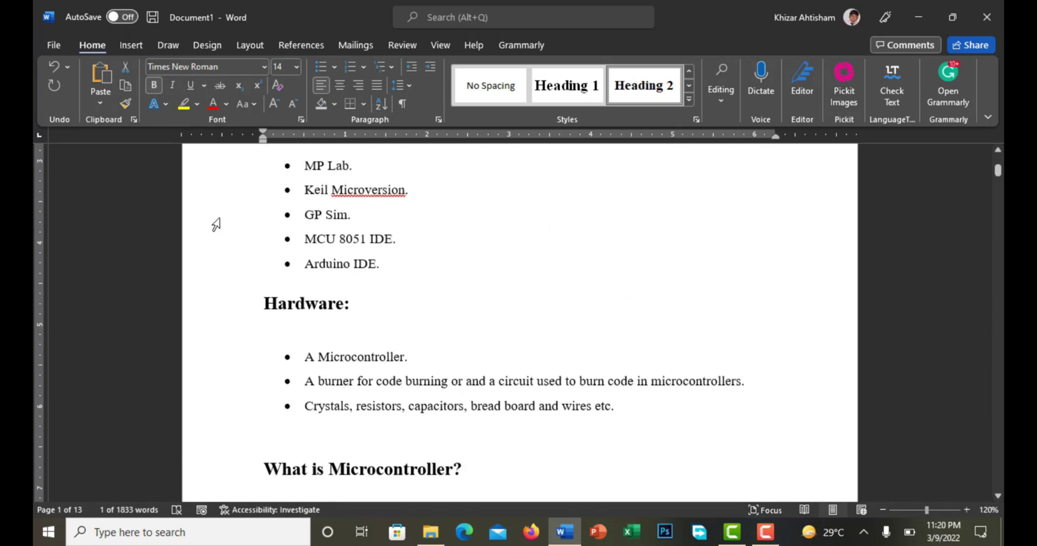
{"action": "left_click", "coordinate": [224, 318]}
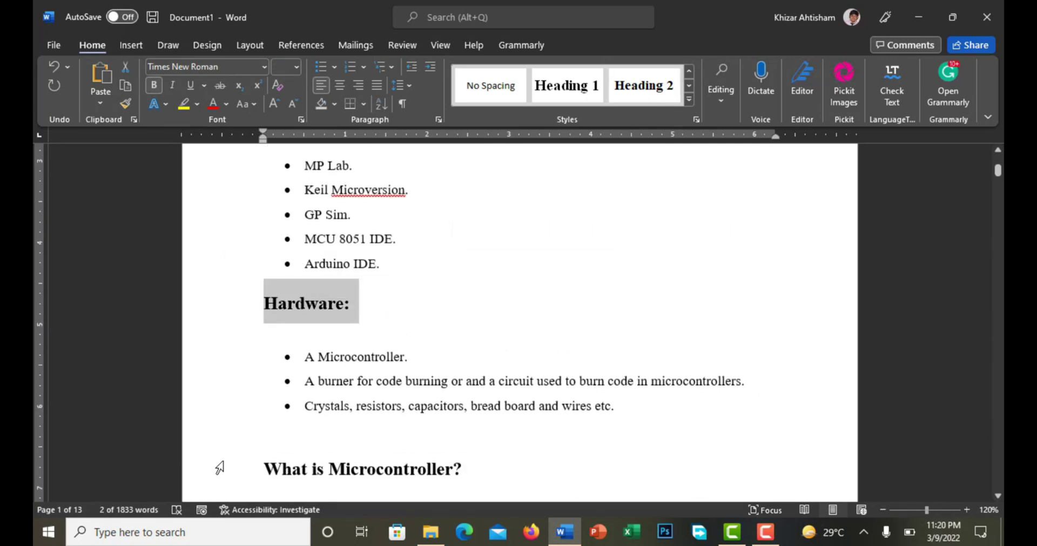
{"action": "left_click", "coordinate": [220, 468], "text": "ctrl"}
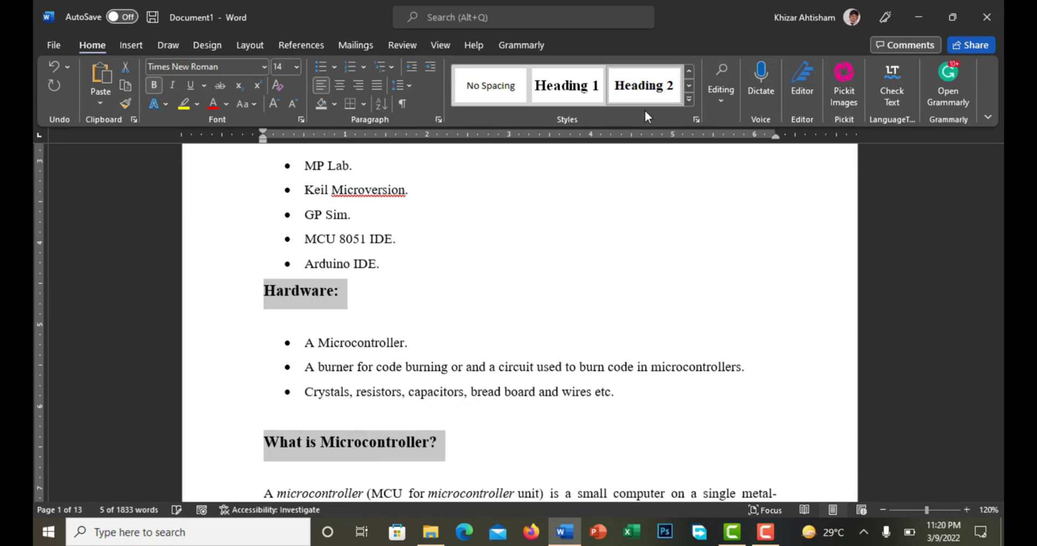
{"action": "key", "text": "alt+n"}
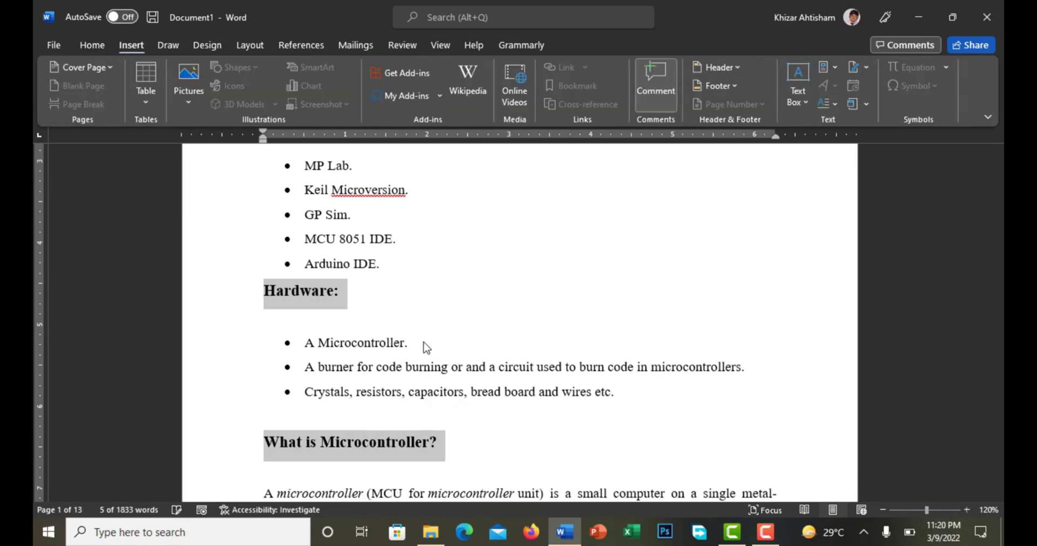
{"action": "key", "text": "Right"}
{"action": "key", "text": "Right"}
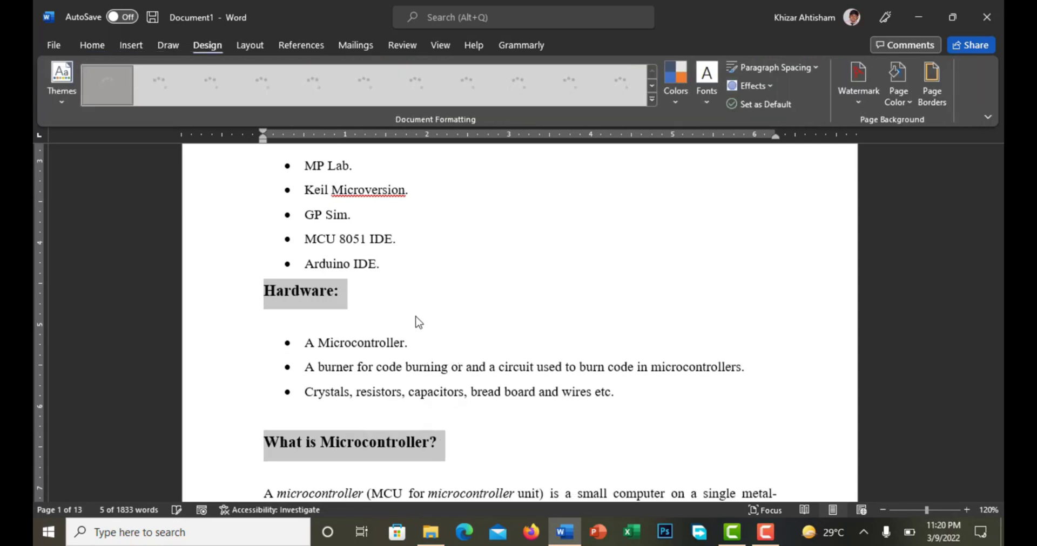
{"action": "key", "text": "Right"}
{"action": "key", "text": "Right"}
Step: Apply the Heading 2 style to the "Basic components of Microcontrollers:" line
{"action": "scroll", "coordinate": [418, 323], "scroll_direction": "down", "scroll_amount": 10}
{"action": "scroll", "coordinate": [416, 320], "scroll_direction": "up", "scroll_amount": 10}
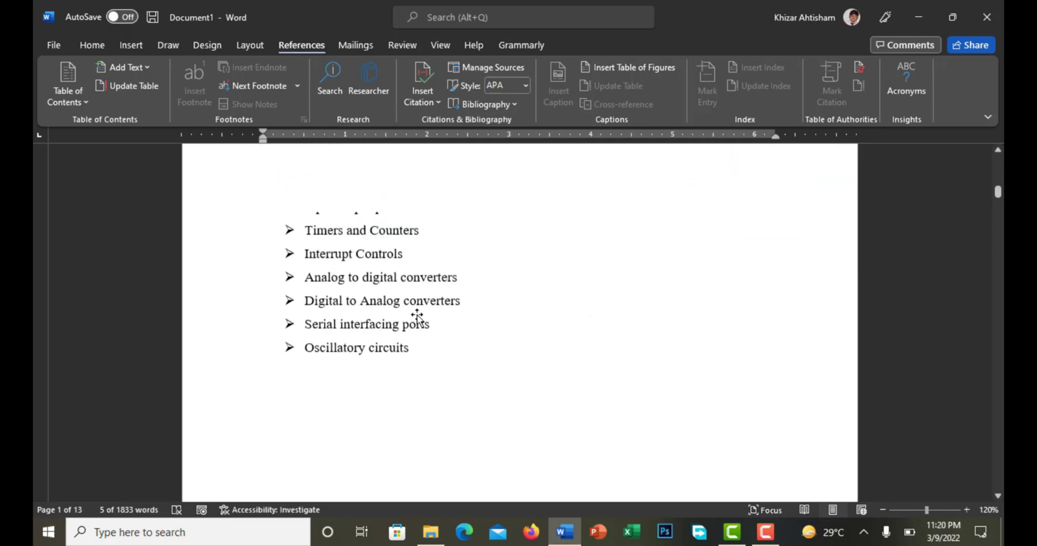
{"action": "scroll", "coordinate": [420, 335], "scroll_direction": "down", "scroll_amount": 3}
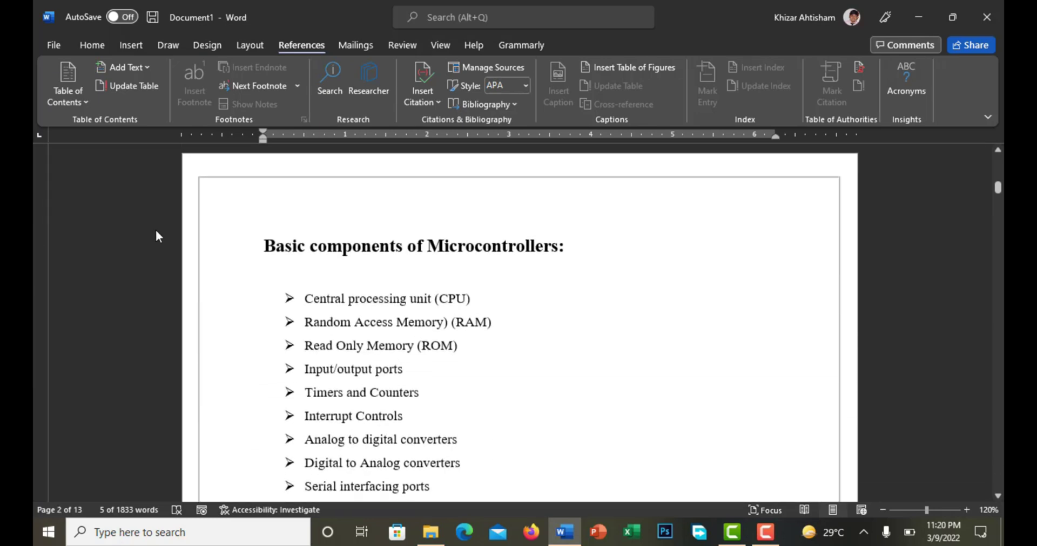
{"action": "left_click", "coordinate": [219, 258]}
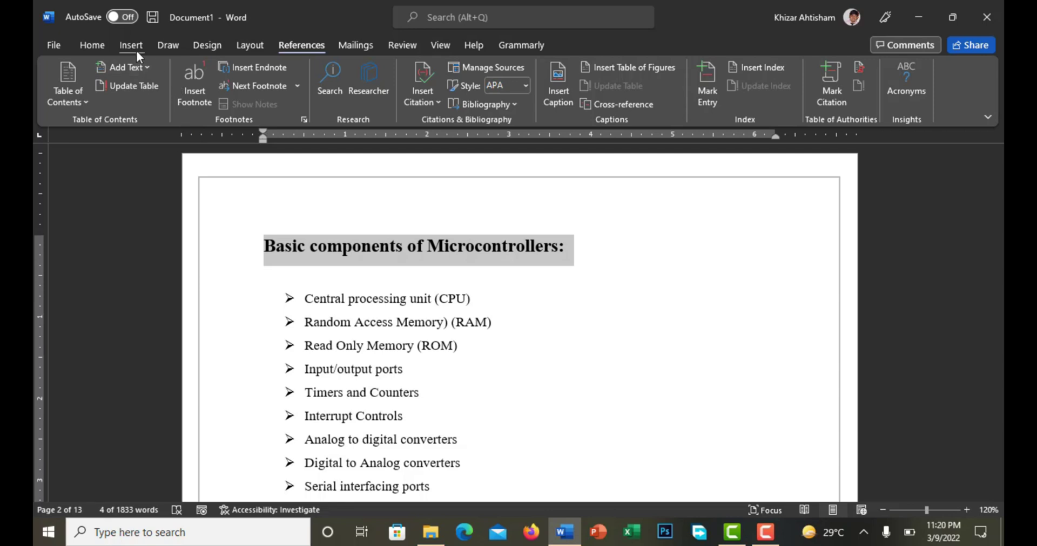
{"action": "left_click", "coordinate": [88, 43]}
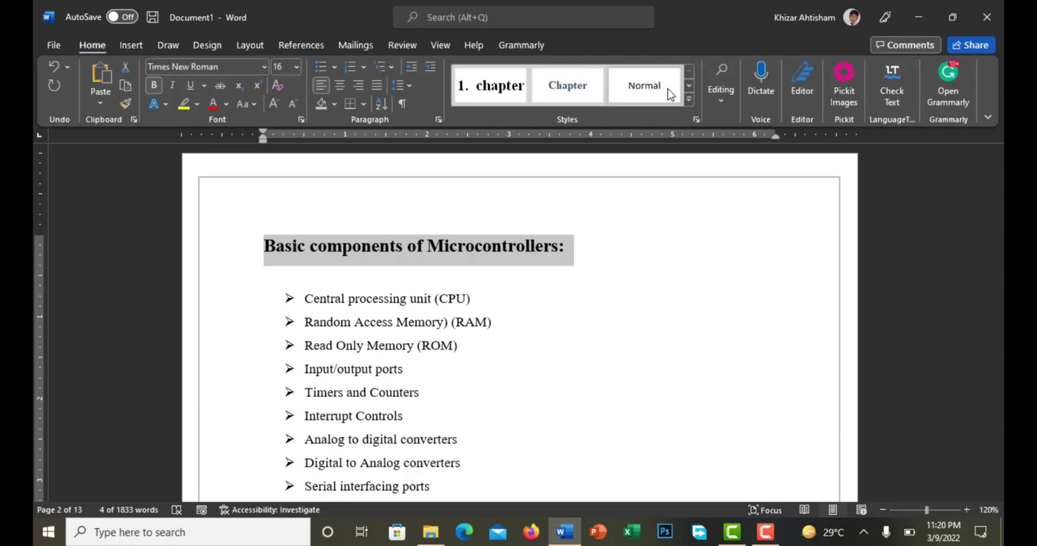
{"action": "left_click", "coordinate": [689, 86]}
{"action": "left_click", "coordinate": [634, 92]}
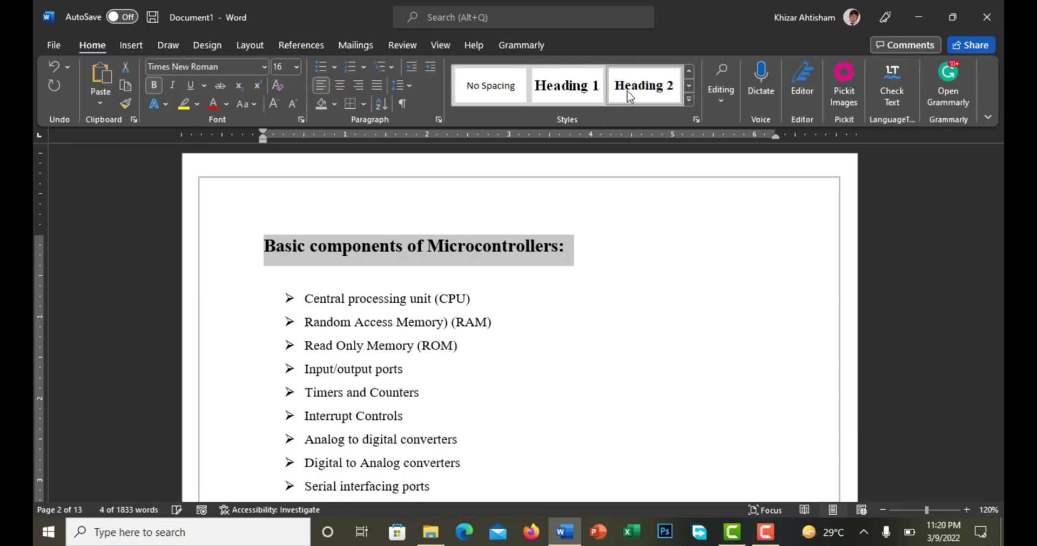
Step: Apply the Heading 2 style to the "Basic Structure of Microcontroller:" line above the block diagram
{"action": "scroll", "coordinate": [386, 351], "scroll_direction": "down", "scroll_amount": 5}
{"action": "scroll", "coordinate": [386, 350], "scroll_direction": "down", "scroll_amount": 20}
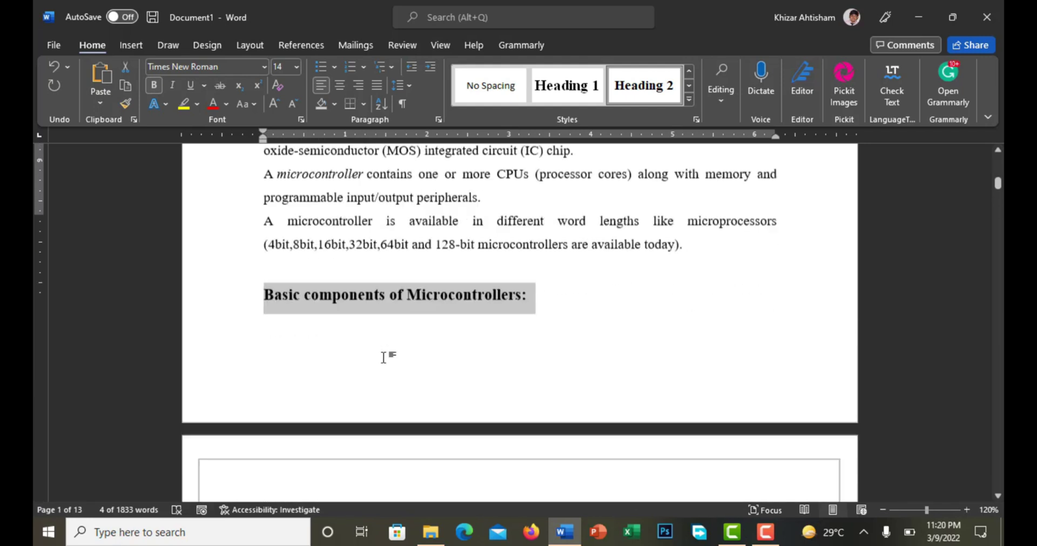
{"action": "scroll", "coordinate": [384, 359], "scroll_direction": "down", "scroll_amount": 8}
{"action": "scroll", "coordinate": [371, 361], "scroll_direction": "up", "scroll_amount": 5}
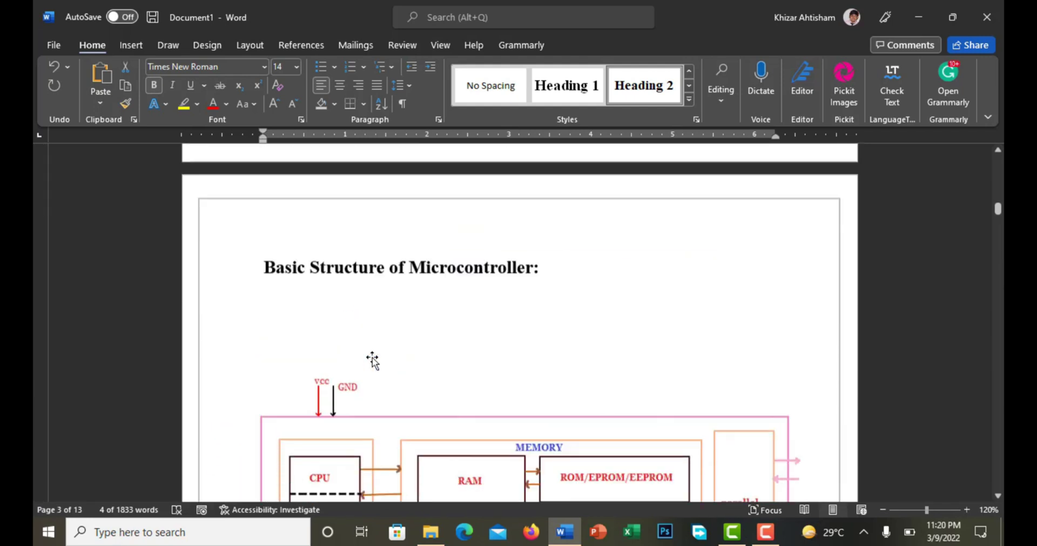
{"action": "left_click", "coordinate": [218, 410]}
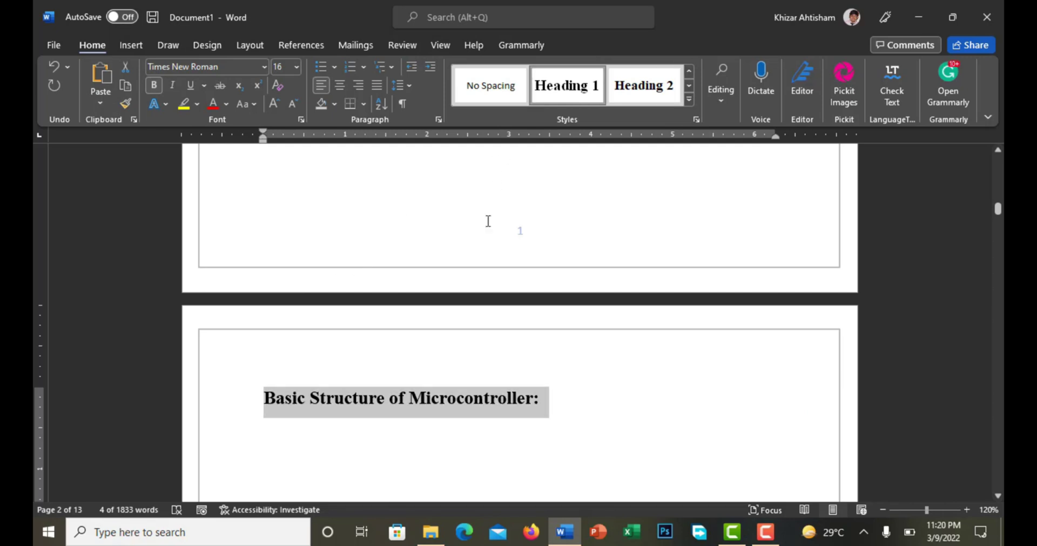
{"action": "left_click", "coordinate": [644, 84]}
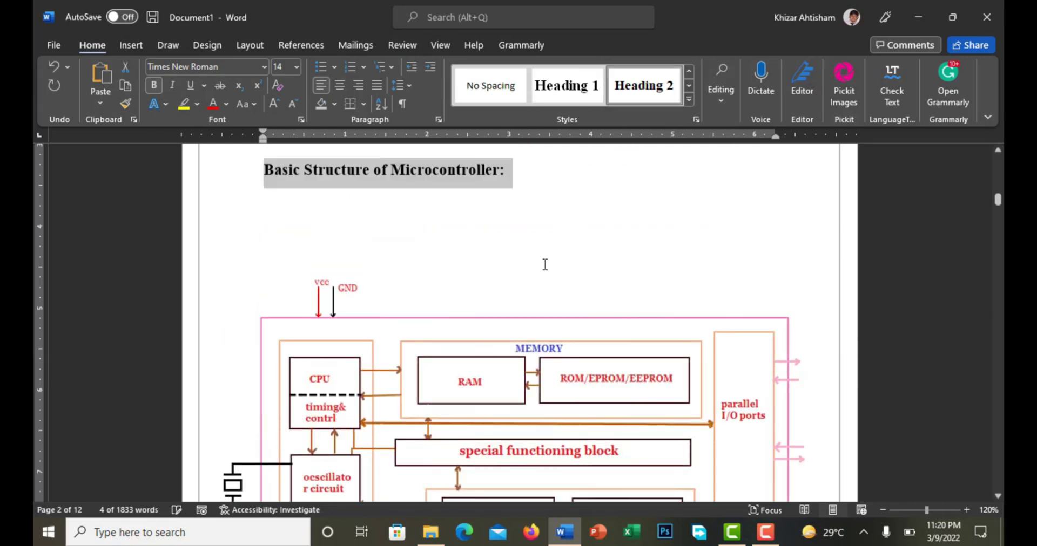
Step: Apply the Heading 2 style to the "Microcontroller ATmega328P Pins Explanation:" line above the pin diagram
{"action": "scroll", "coordinate": [546, 275], "scroll_direction": "down", "scroll_amount": 10}
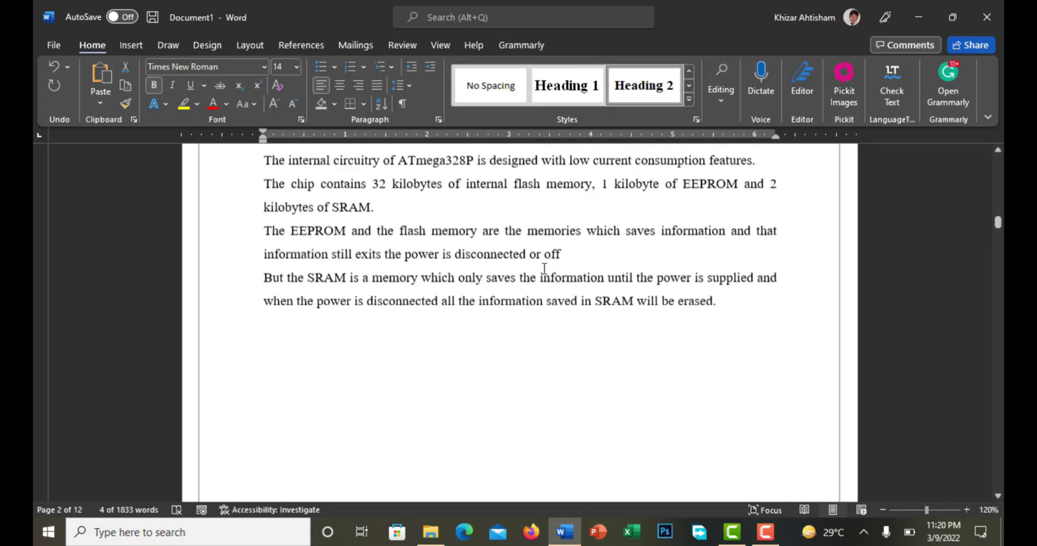
{"action": "scroll", "coordinate": [546, 275], "scroll_direction": "down", "scroll_amount": 20}
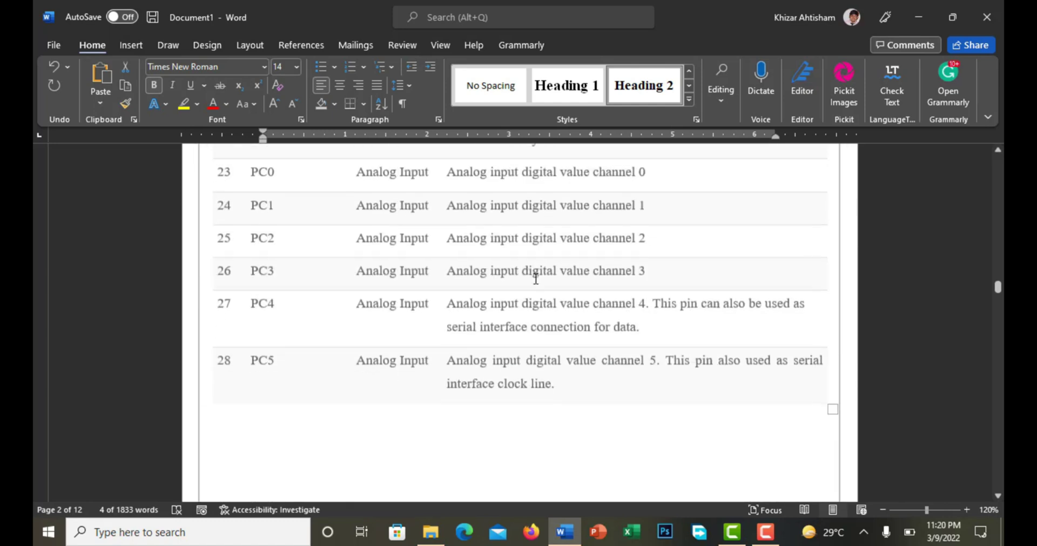
{"action": "scroll", "coordinate": [532, 287], "scroll_direction": "up", "scroll_amount": 3}
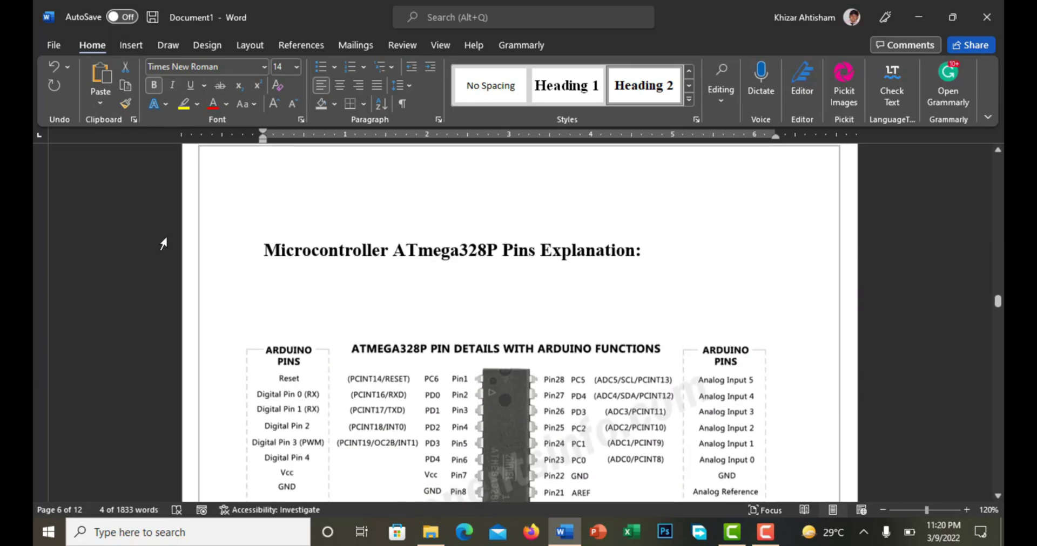
{"action": "left_click", "coordinate": [219, 262]}
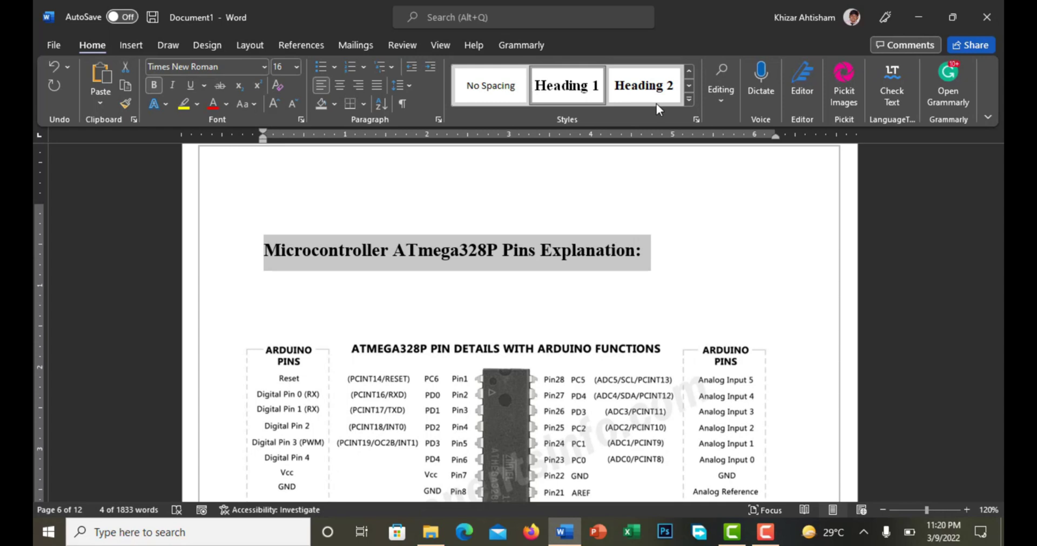
{"action": "left_click", "coordinate": [656, 79]}
Step: Apply the Normal style to the two body paragraphs under "Fundamental of Arduino Programming:"
{"action": "scroll", "coordinate": [583, 232], "scroll_direction": "down", "scroll_amount": 15}
{"action": "scroll", "coordinate": [565, 257], "scroll_direction": "up", "scroll_amount": 3}
{"action": "scroll", "coordinate": [564, 257], "scroll_direction": "down", "scroll_amount": 8}
{"action": "scroll", "coordinate": [517, 321], "scroll_direction": "up", "scroll_amount": 4}
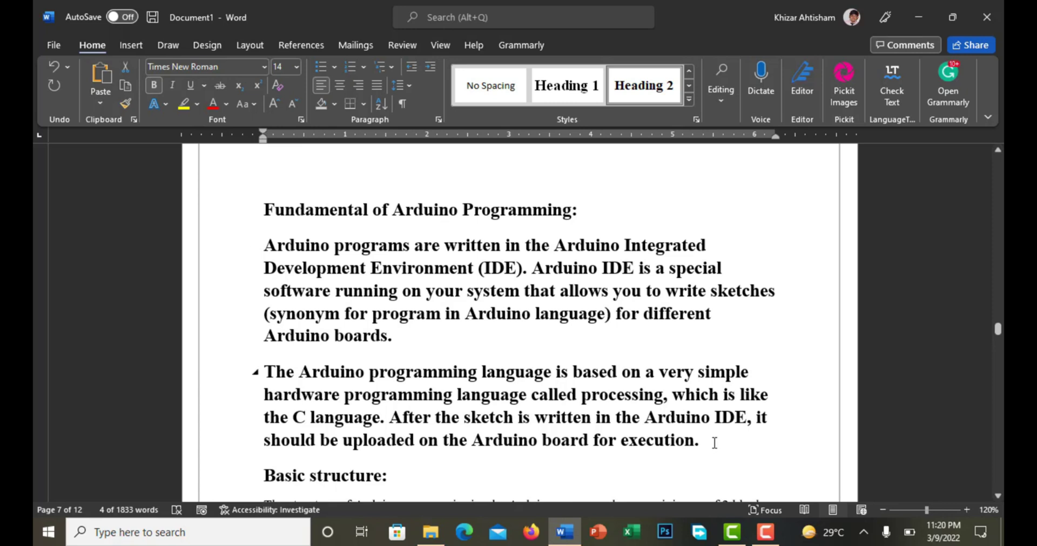
{"action": "left_click", "coordinate": [514, 391]}
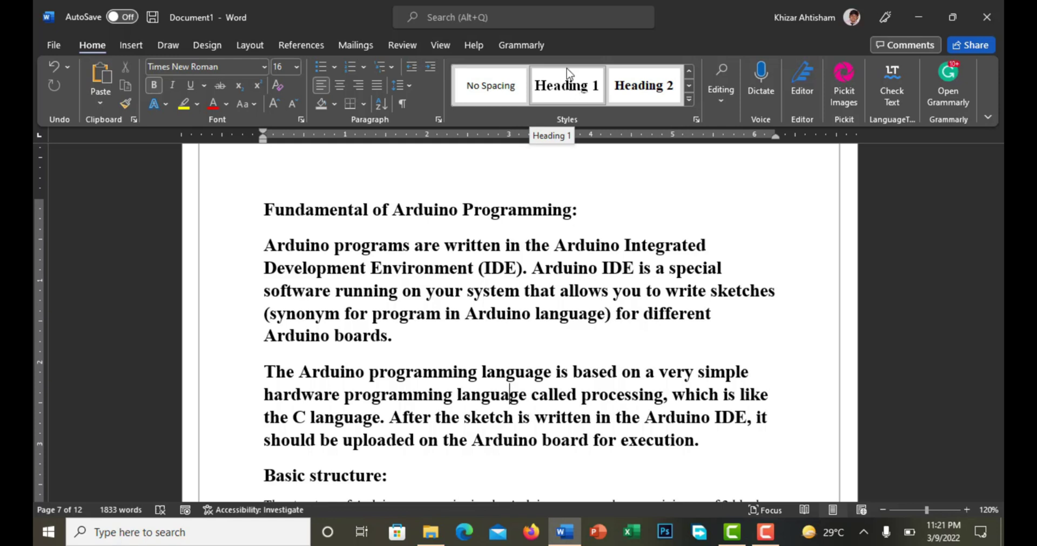
{"action": "left_click_drag", "start_coordinate": [711, 455], "coordinate": [270, 238]}
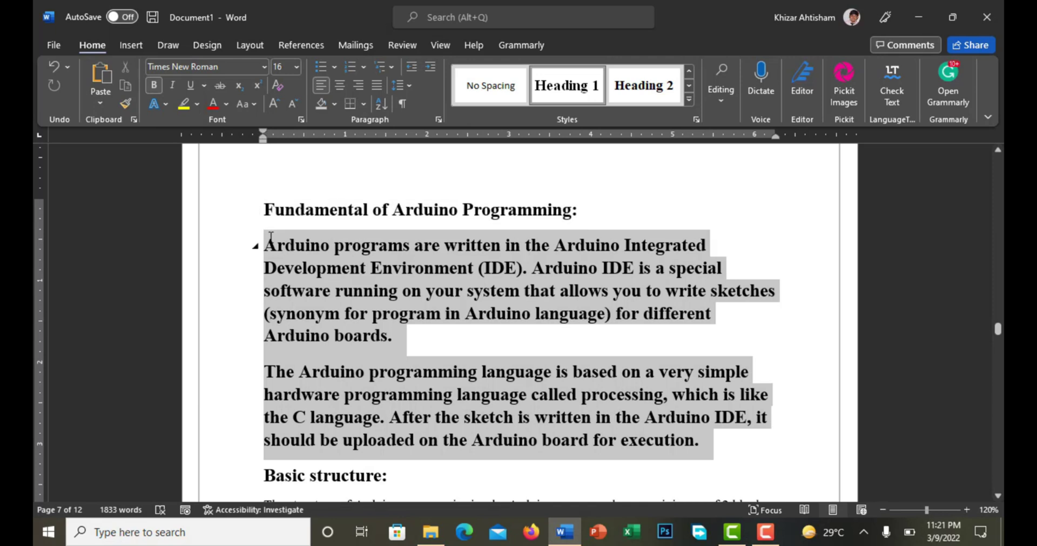
{"action": "left_click", "coordinate": [689, 71]}
{"action": "left_click", "coordinate": [622, 84]}
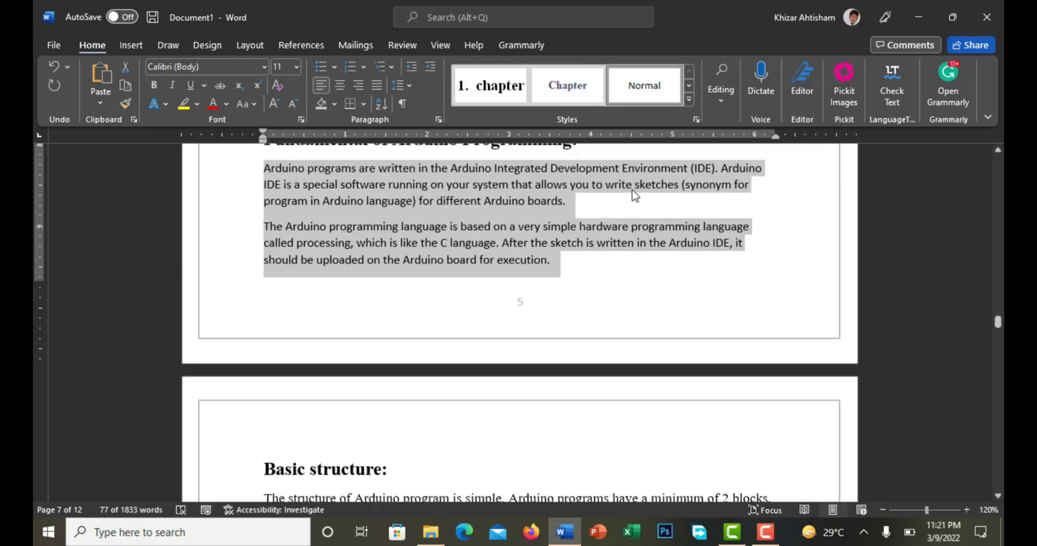
Step: Modify the Normal style to Times New Roman 12 pt for new documents based on this template, and increase the selected paragraphs' line spacing
{"action": "right_click", "coordinate": [635, 87]}
{"action": "left_click", "coordinate": [669, 118]}
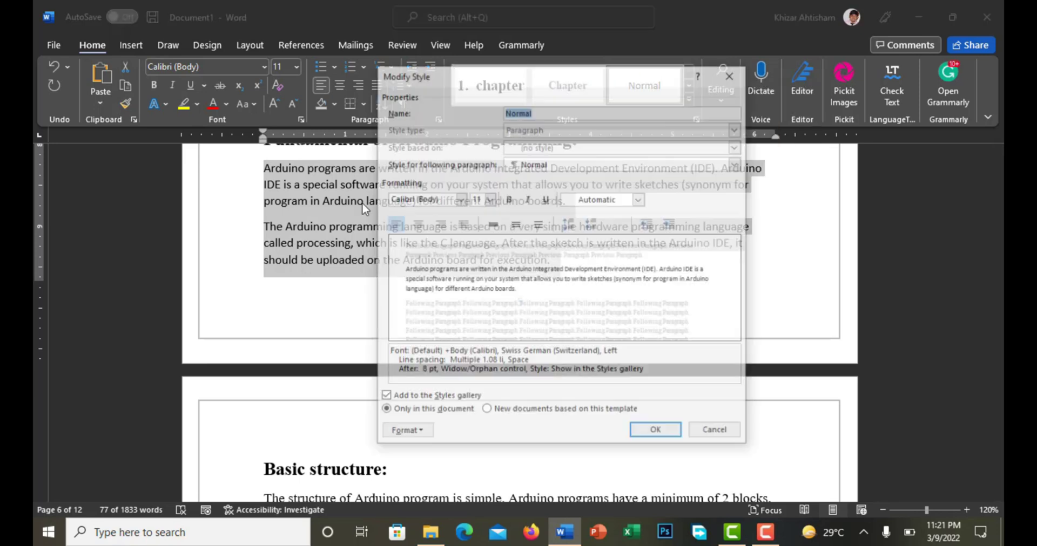
{"action": "left_click", "coordinate": [425, 200]}
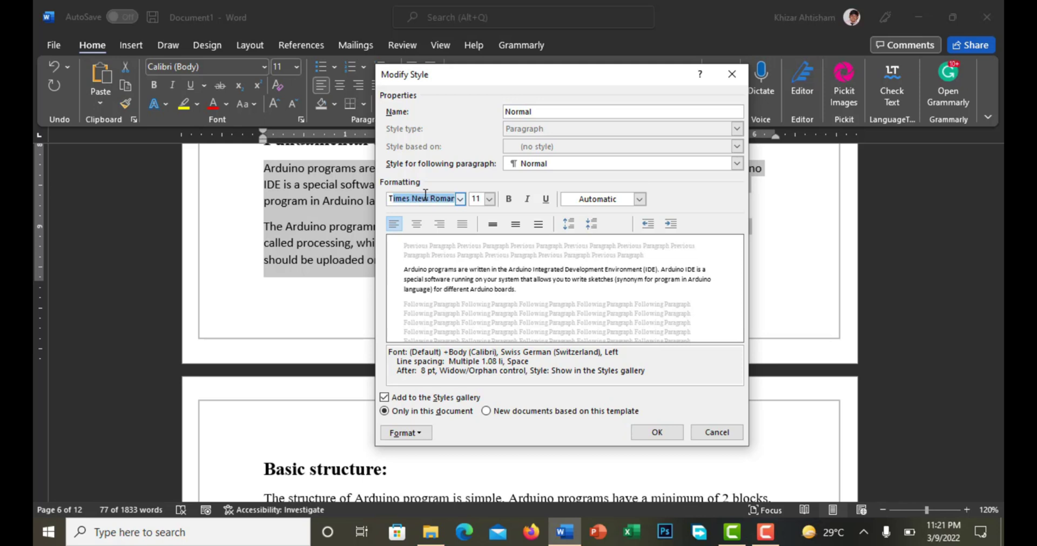
{"action": "left_click", "coordinate": [425, 194]}
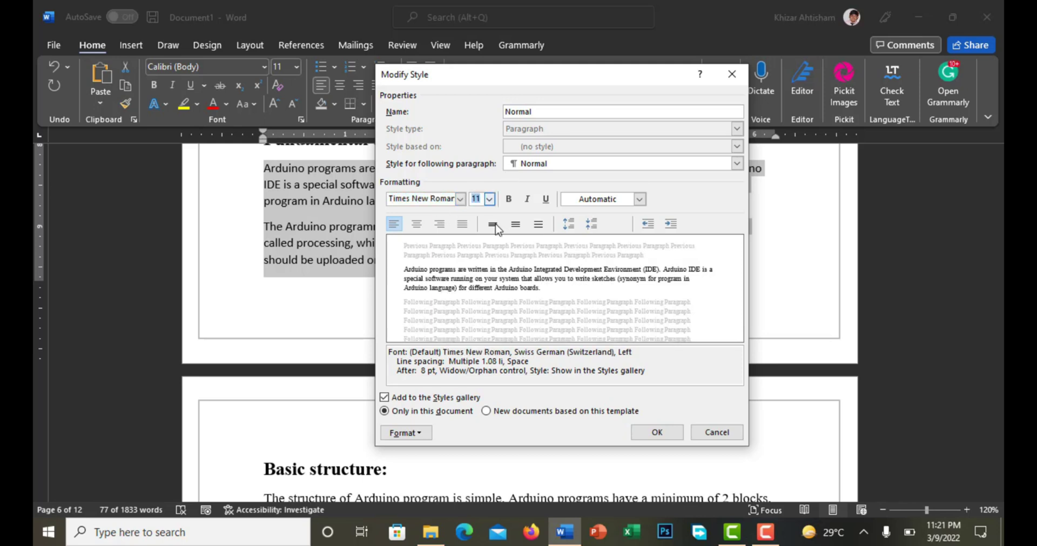
{"action": "left_click", "coordinate": [503, 411]}
{"action": "left_click", "coordinate": [656, 432]}
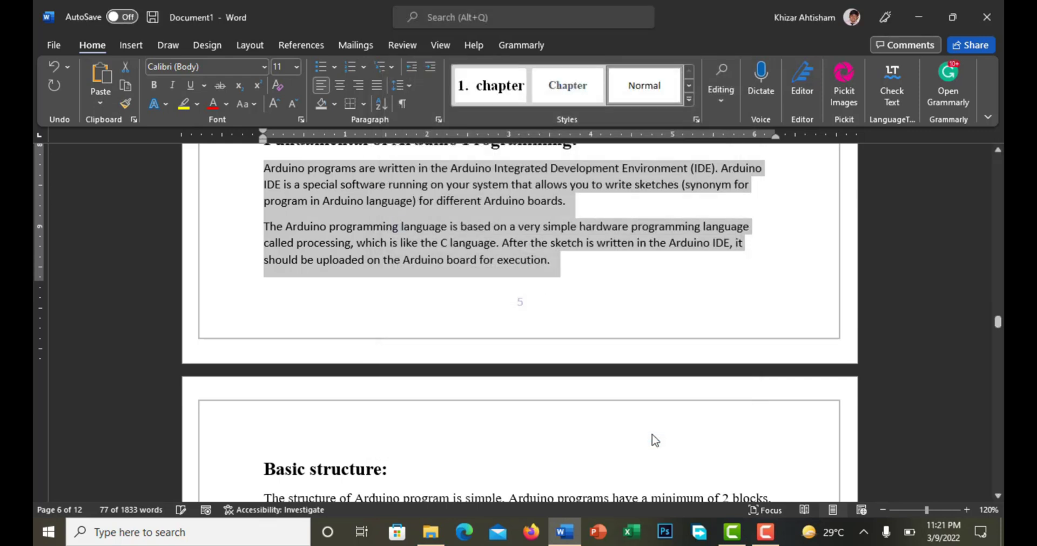
{"action": "left_click", "coordinate": [398, 86]}
{"action": "left_click", "coordinate": [424, 144]}
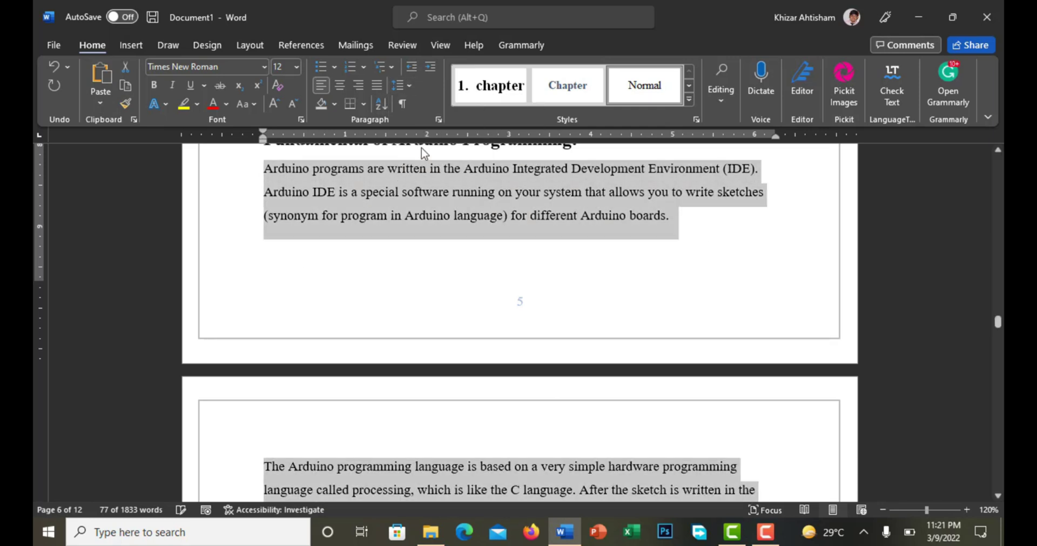
Step: Apply the Heading 2 style to the "Fundamental of Arduino Programming:" line
{"action": "scroll", "coordinate": [430, 277], "scroll_direction": "up", "scroll_amount": 5}
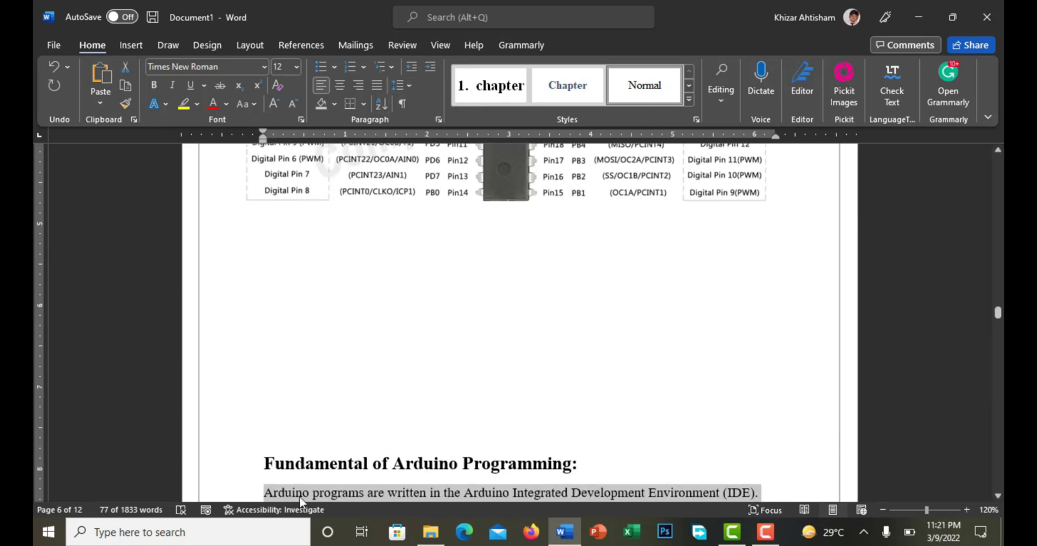
{"action": "left_click", "coordinate": [216, 467]}
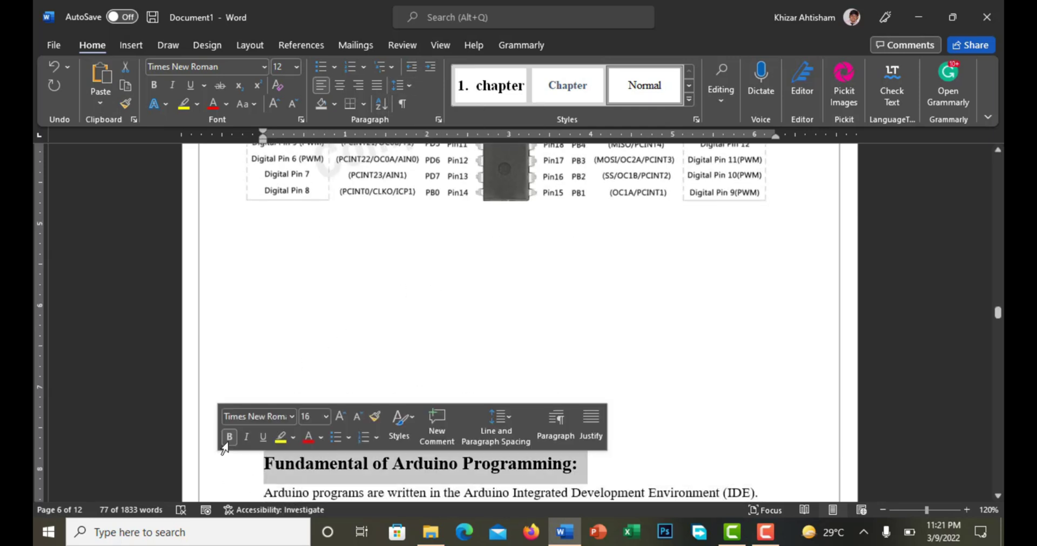
{"action": "left_click", "coordinate": [689, 86]}
{"action": "left_click", "coordinate": [644, 85]}
Step: Apply the Heading 2 style to the "Basic structure:" line above the Arduino program description
{"action": "scroll", "coordinate": [475, 264], "scroll_direction": "down", "scroll_amount": 8}
{"action": "scroll", "coordinate": [450, 302], "scroll_direction": "up", "scroll_amount": 2}
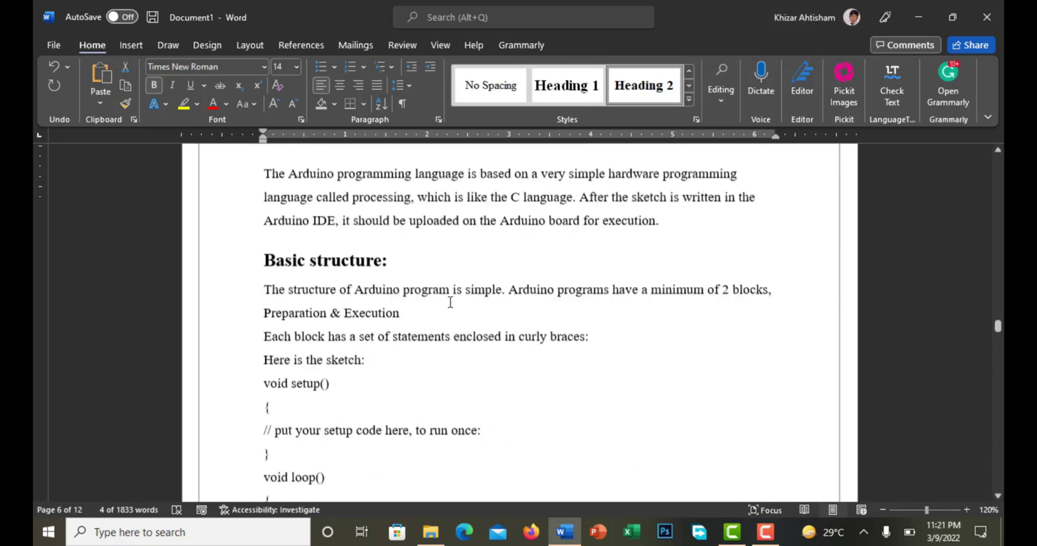
{"action": "scroll", "coordinate": [370, 323], "scroll_direction": "up", "scroll_amount": 2}
{"action": "left_click", "coordinate": [203, 373]}
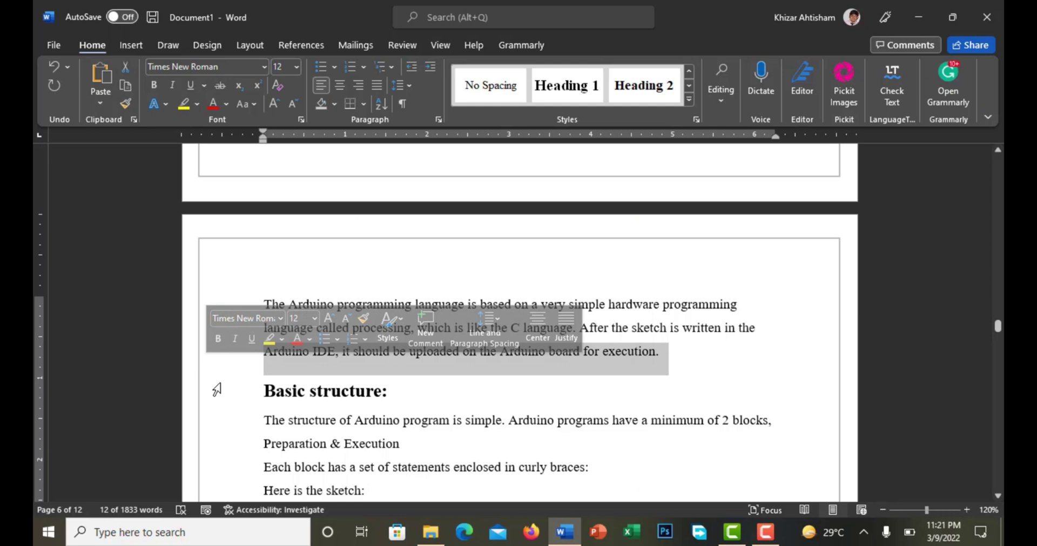
{"action": "left_click", "coordinate": [645, 86]}
Step: Apply the Heading 2 style to the "PinMode(), DigitalWrite() and Delay()" line above the breadboard picture
{"action": "scroll", "coordinate": [595, 209], "scroll_direction": "down", "scroll_amount": 4}
{"action": "scroll", "coordinate": [594, 204], "scroll_direction": "up", "scroll_amount": 11}
{"action": "scroll", "coordinate": [572, 218], "scroll_direction": "down", "scroll_amount": 2}
{"action": "scroll", "coordinate": [559, 223], "scroll_direction": "down", "scroll_amount": 15}
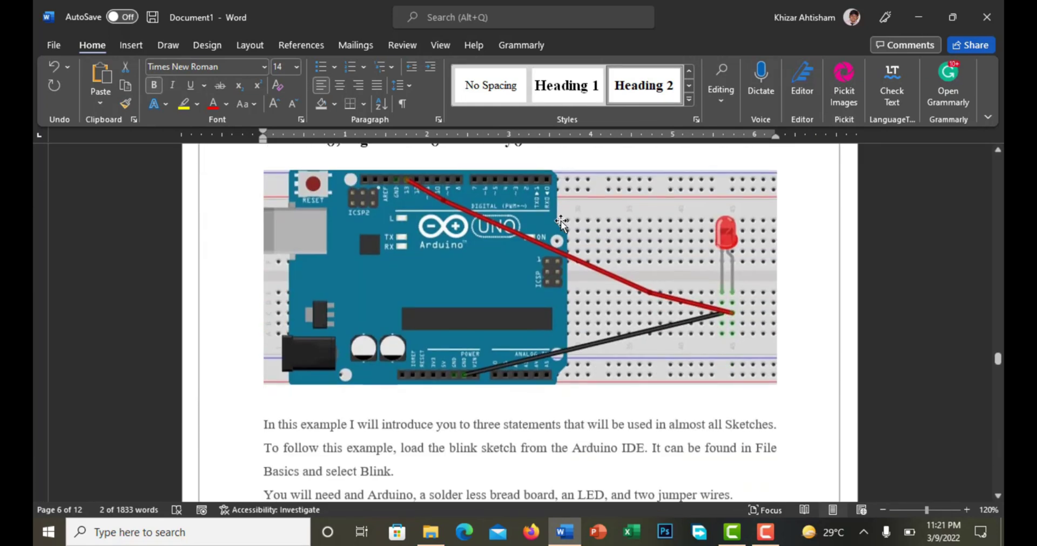
{"action": "scroll", "coordinate": [558, 228], "scroll_direction": "up", "scroll_amount": 5}
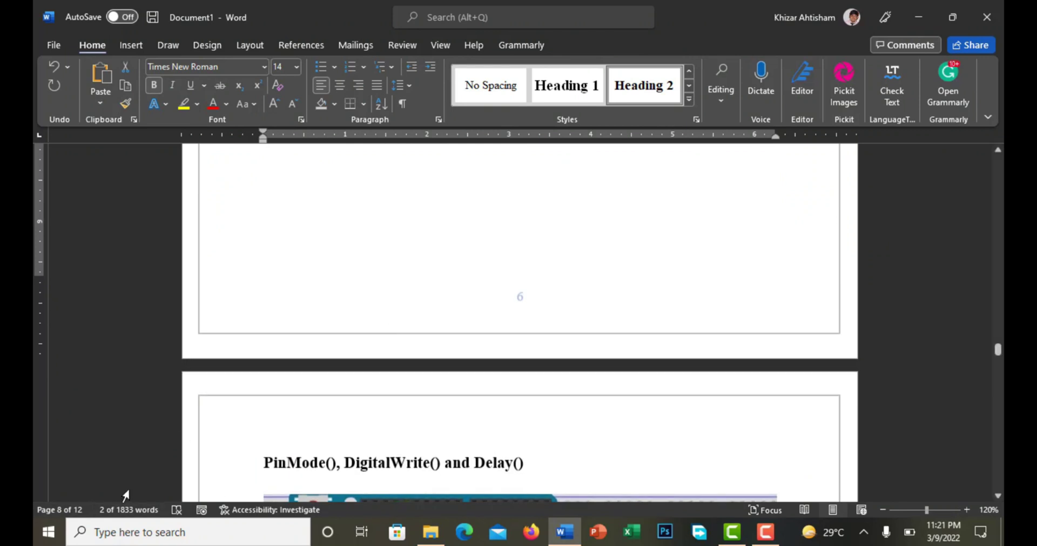
{"action": "left_click", "coordinate": [213, 473]}
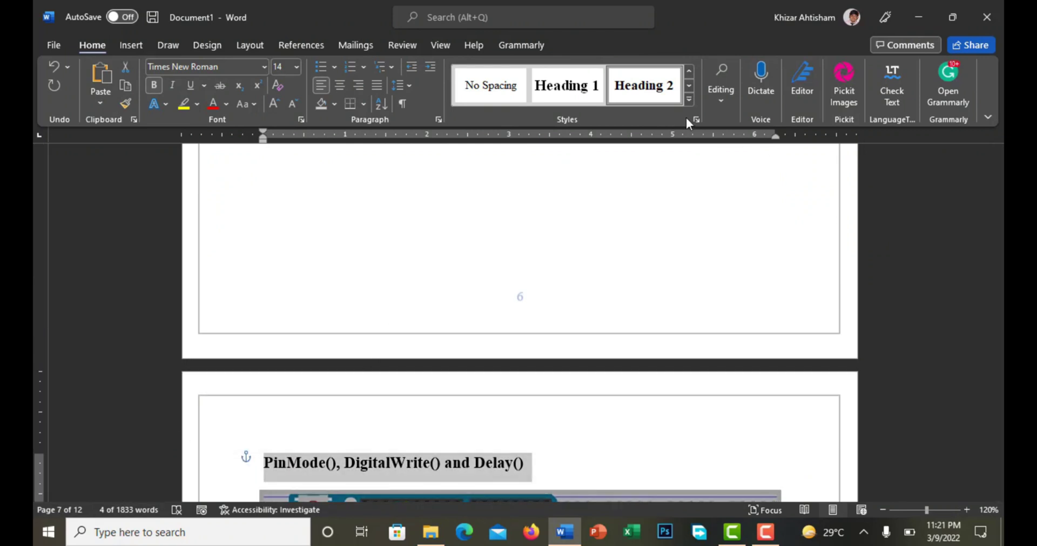
{"action": "left_click", "coordinate": [670, 101]}
{"action": "scroll", "coordinate": [641, 190], "scroll_direction": "down", "scroll_amount": 10}
{"action": "scroll", "coordinate": [634, 160], "scroll_direction": "up", "scroll_amount": 6}
{"action": "scroll", "coordinate": [636, 160], "scroll_direction": "down", "scroll_amount": 6}
{"action": "scroll", "coordinate": [635, 161], "scroll_direction": "up", "scroll_amount": 9}
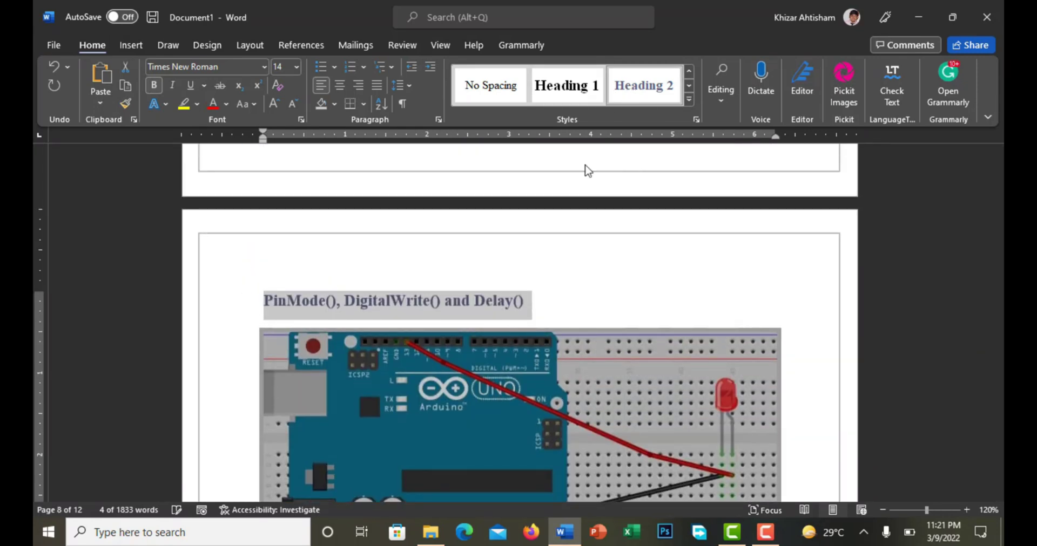
{"action": "left_click", "coordinate": [548, 298]}
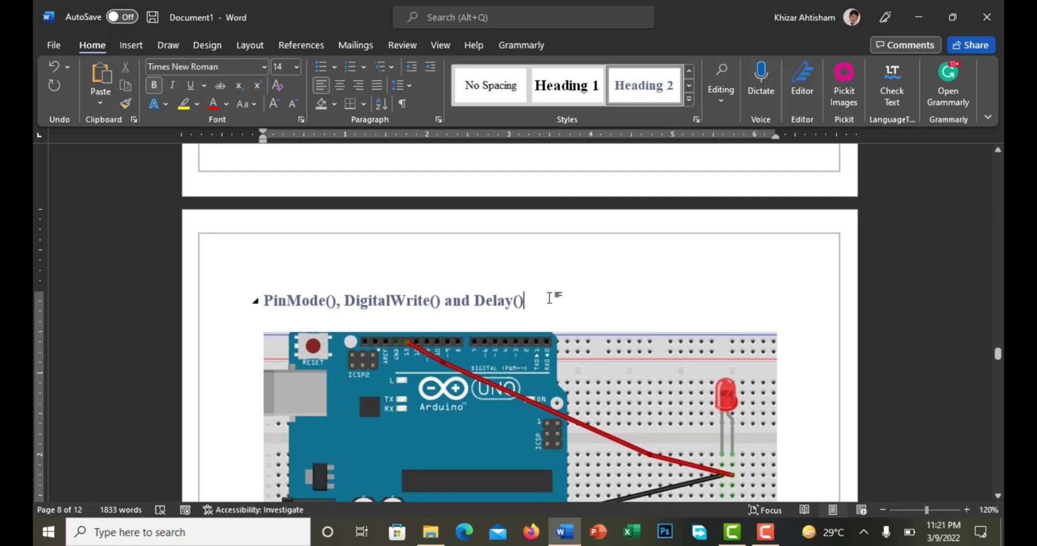
Step: Apply the Heading 2 style to the "Variables" line below the Blink sketch picture
{"action": "scroll", "coordinate": [549, 298], "scroll_direction": "down", "scroll_amount": 12}
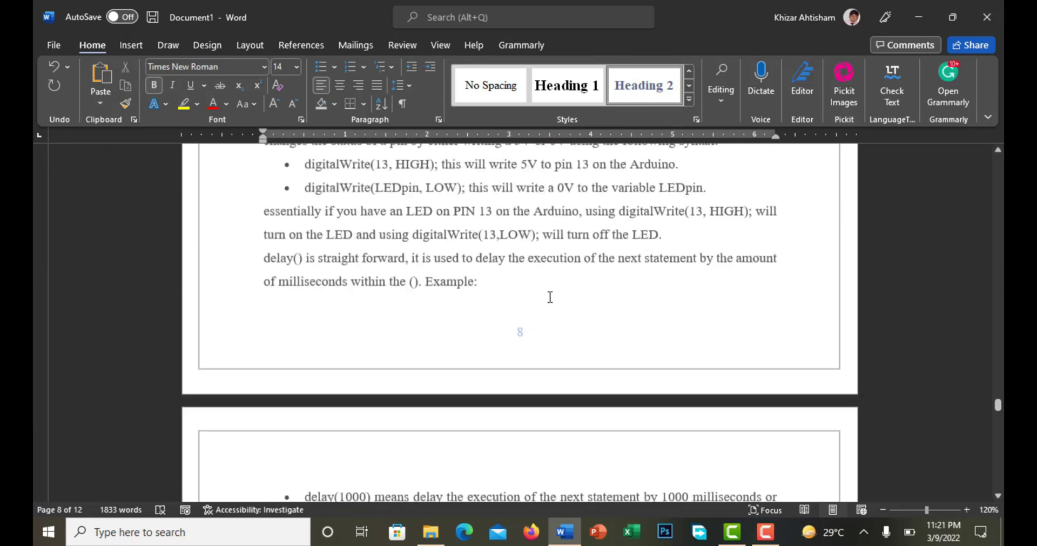
{"action": "scroll", "coordinate": [548, 298], "scroll_direction": "down", "scroll_amount": 8}
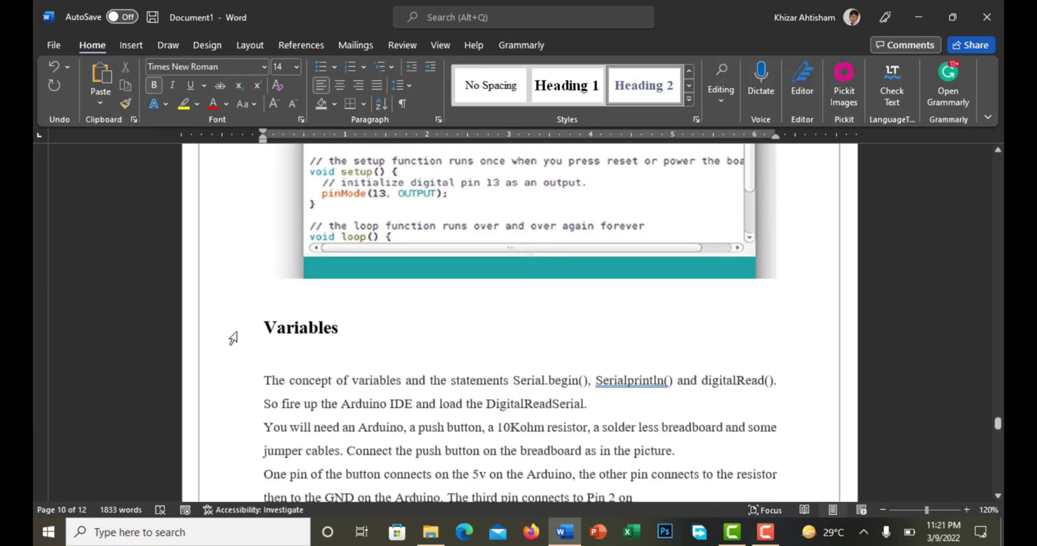
{"action": "left_click", "coordinate": [233, 339]}
{"action": "left_click", "coordinate": [670, 90]}
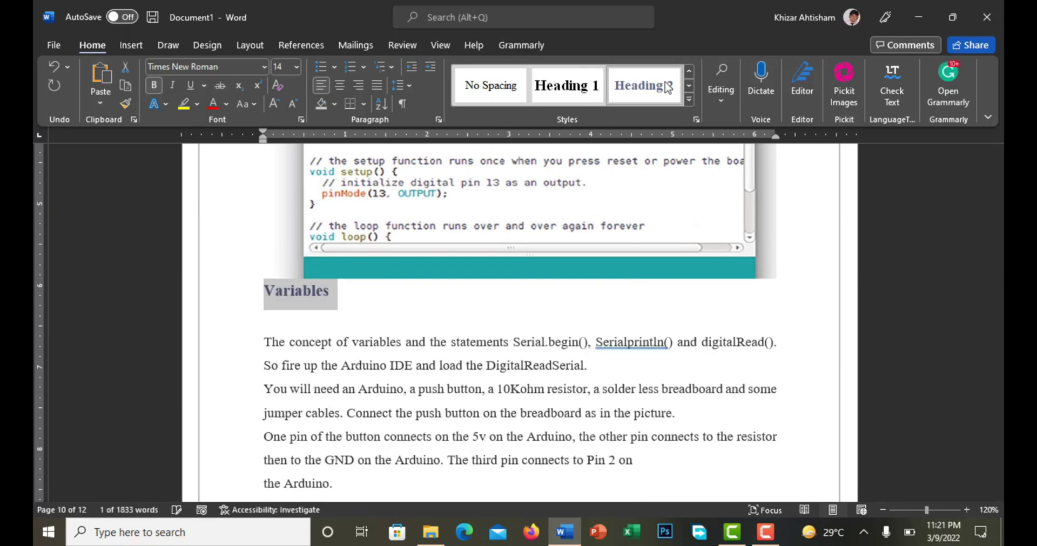
Step: Modify the Heading 2 style to use the Automatic font colour and apply to new documents based on this template
{"action": "scroll", "coordinate": [493, 284], "scroll_direction": "up", "scroll_amount": 15}
{"action": "scroll", "coordinate": [489, 282], "scroll_direction": "up", "scroll_amount": 15}
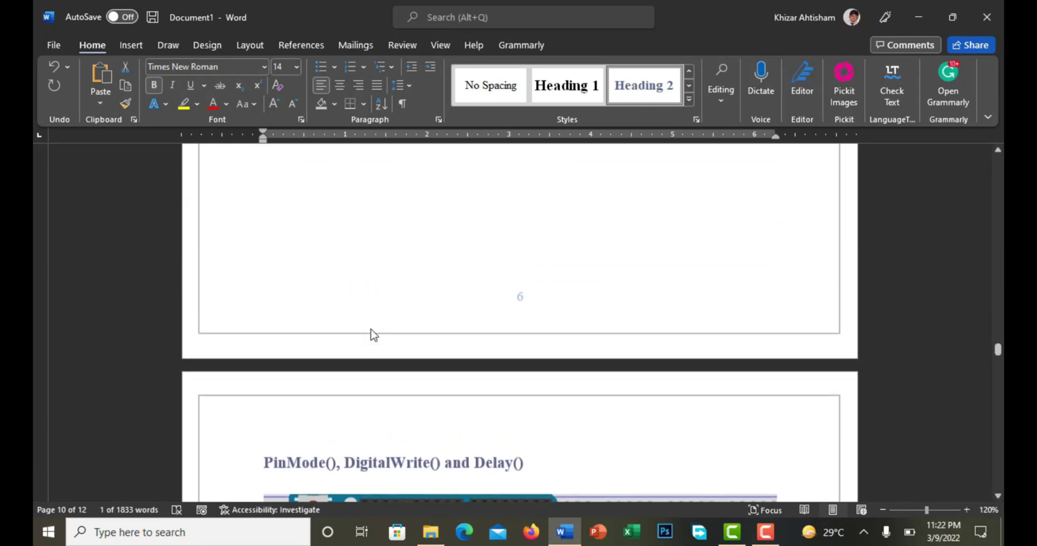
{"action": "left_click", "coordinate": [198, 469]}
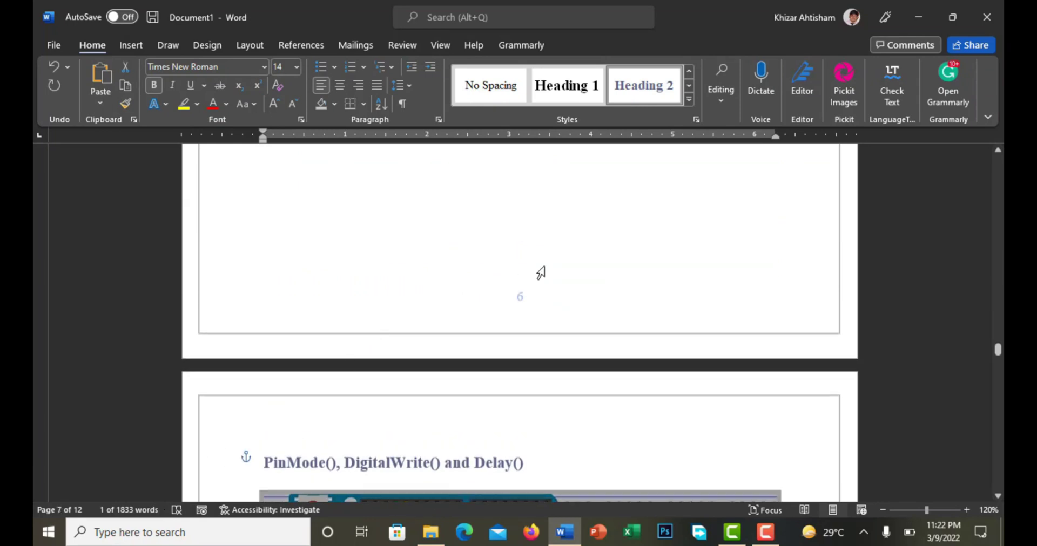
{"action": "left_click", "coordinate": [295, 486]}
{"action": "left_click", "coordinate": [222, 470]}
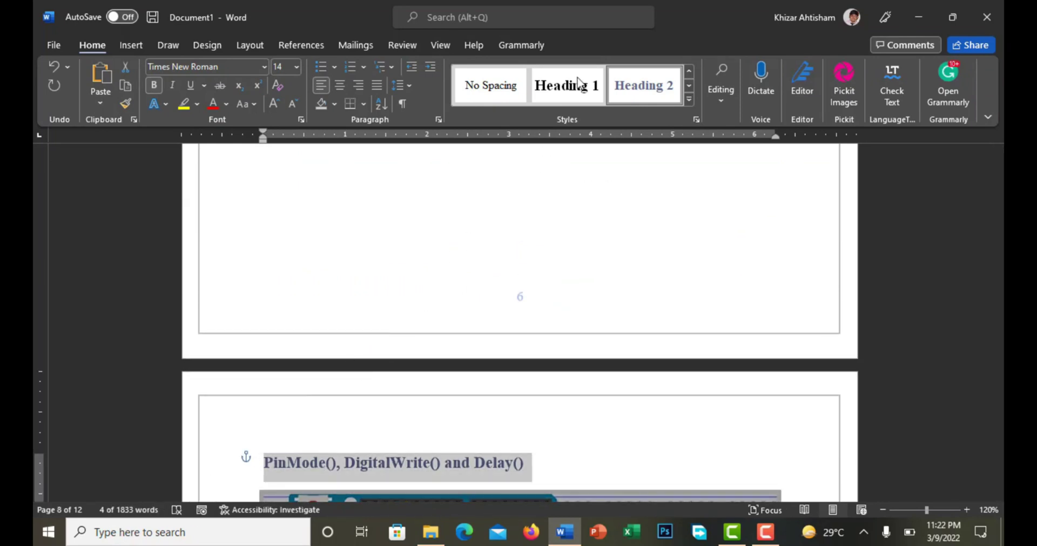
{"action": "right_click", "coordinate": [626, 92]}
{"action": "left_click", "coordinate": [669, 120]}
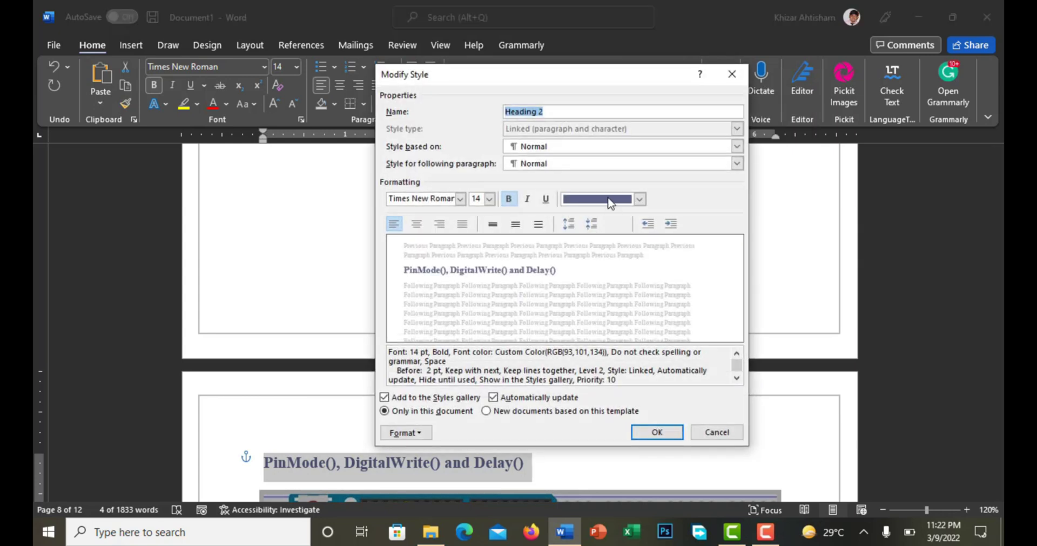
{"action": "left_click", "coordinate": [638, 199]}
{"action": "left_click", "coordinate": [621, 218]}
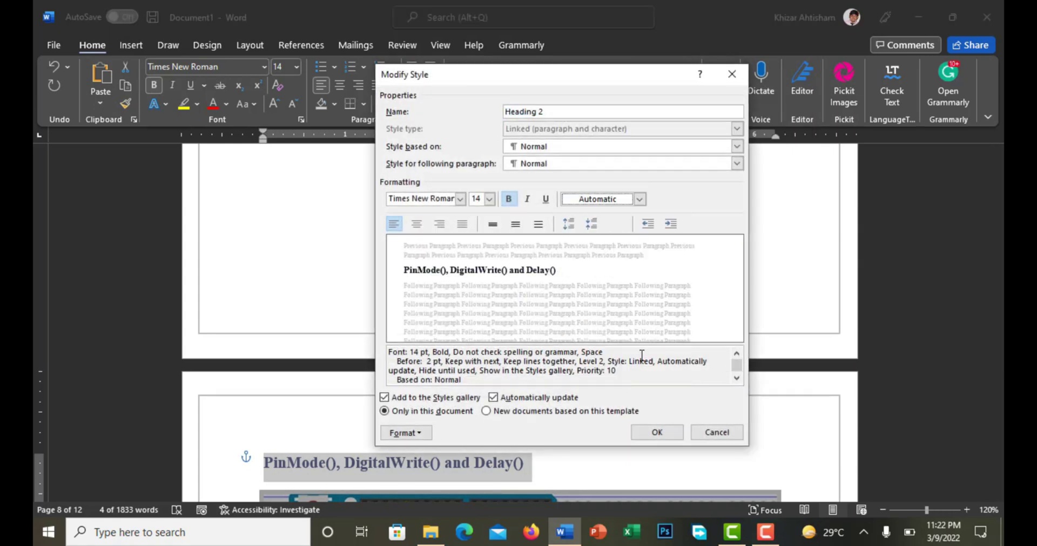
{"action": "left_click", "coordinate": [600, 414]}
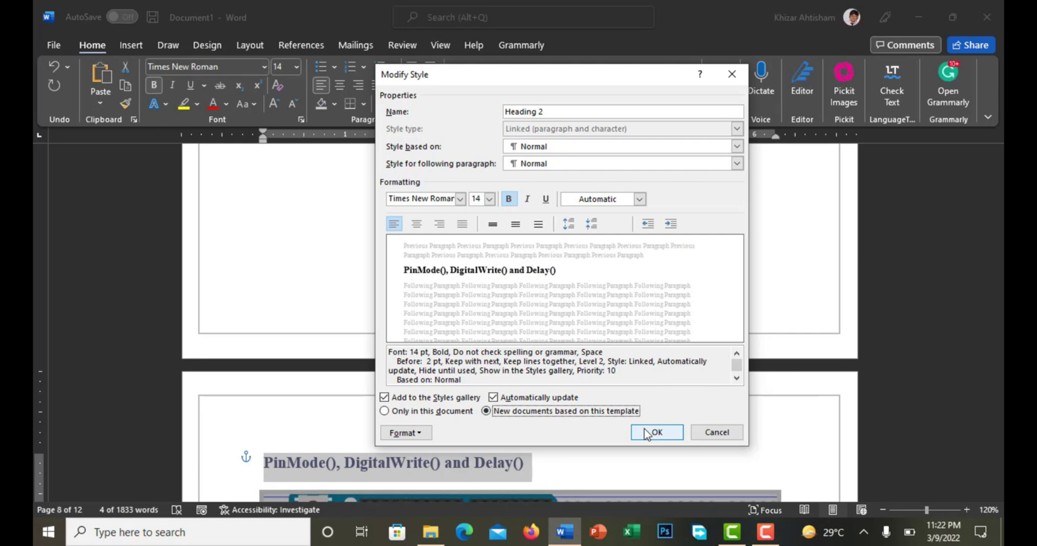
{"action": "left_click", "coordinate": [650, 432]}
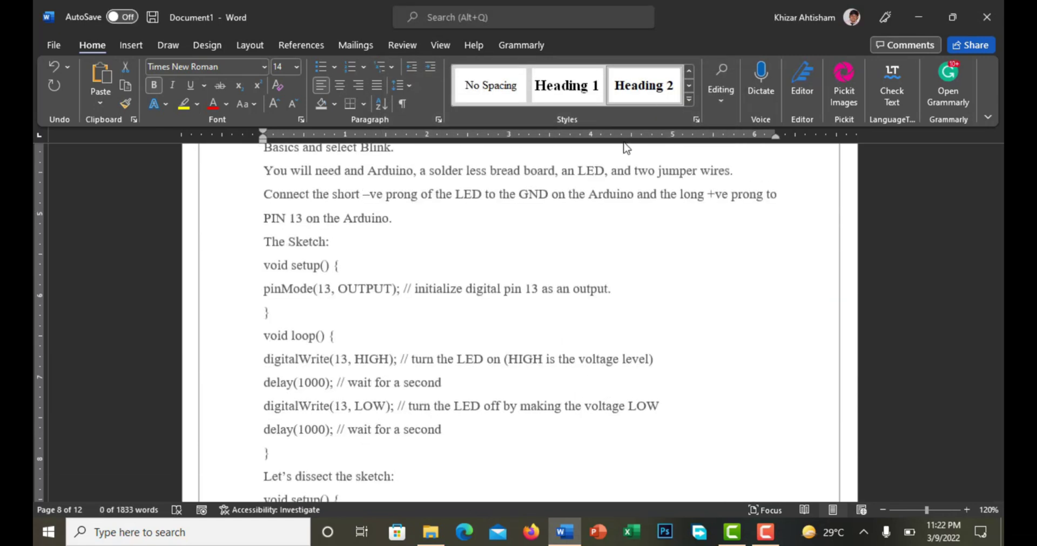
Step: Apply the Heading 2 style to "The Sketch:" line at the end of the Variables section
{"action": "scroll", "coordinate": [453, 245], "scroll_direction": "down", "scroll_amount": 10}
{"action": "scroll", "coordinate": [392, 259], "scroll_direction": "down", "scroll_amount": 10}
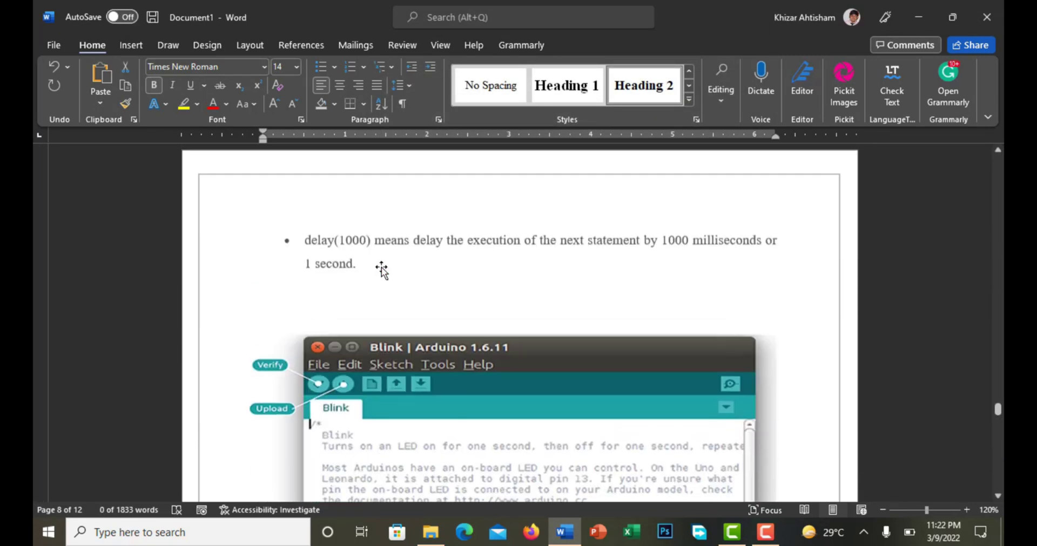
{"action": "scroll", "coordinate": [379, 268], "scroll_direction": "up", "scroll_amount": 5}
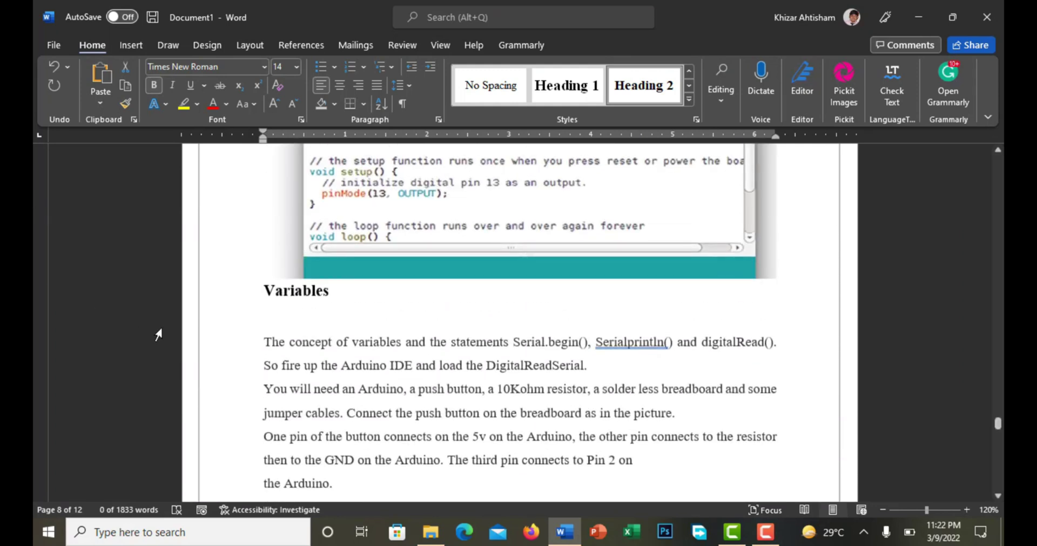
{"action": "left_click", "coordinate": [214, 296]}
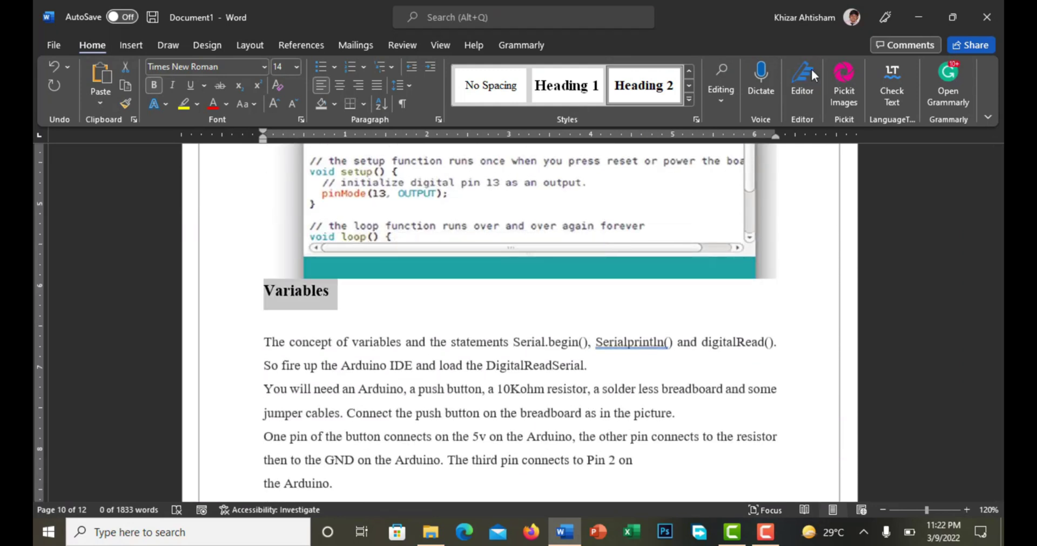
{"action": "scroll", "coordinate": [282, 354], "scroll_direction": "down", "scroll_amount": 9}
{"action": "scroll", "coordinate": [280, 301], "scroll_direction": "up", "scroll_amount": 3}
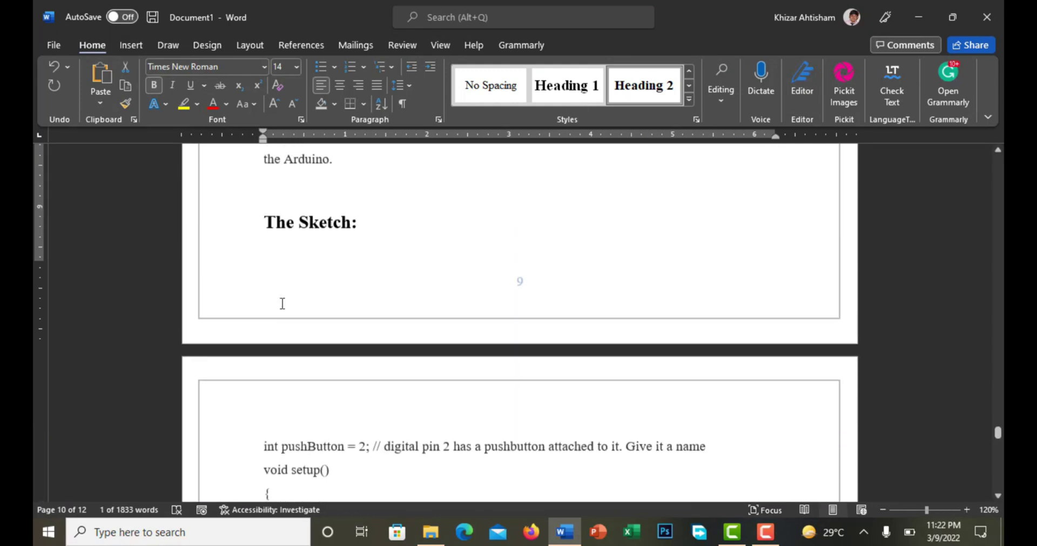
{"action": "left_click", "coordinate": [229, 238]}
{"action": "left_click", "coordinate": [567, 85]}
{"action": "left_click", "coordinate": [637, 85]}
{"action": "left_click", "coordinate": [493, 257]}
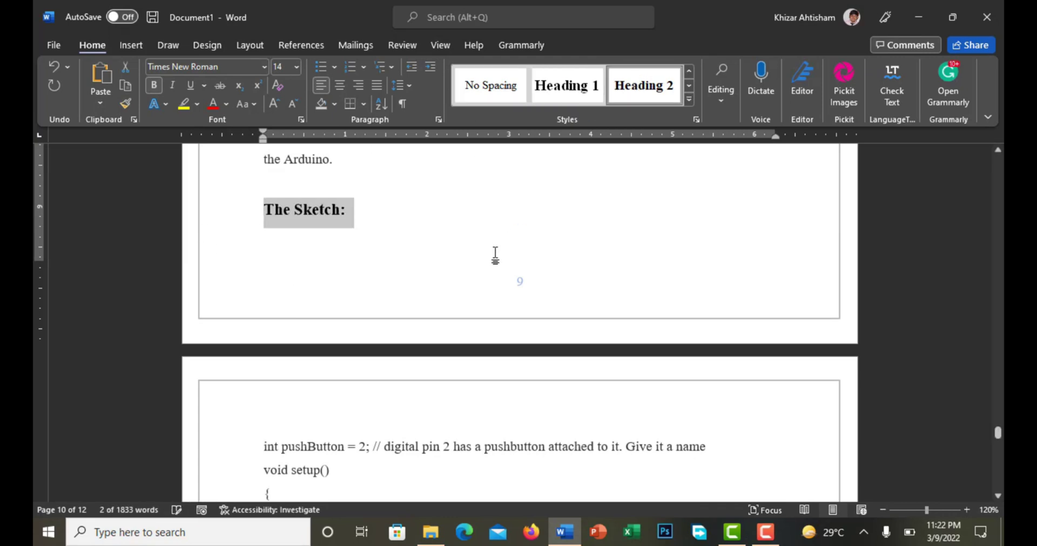
Step: Apply the Heading 2 style to the "AnalogRead() and analogWrite()" line and "The Sketch:" line in that section
{"action": "scroll", "coordinate": [480, 262], "scroll_direction": "down", "scroll_amount": 12}
{"action": "scroll", "coordinate": [469, 266], "scroll_direction": "up", "scroll_amount": 3}
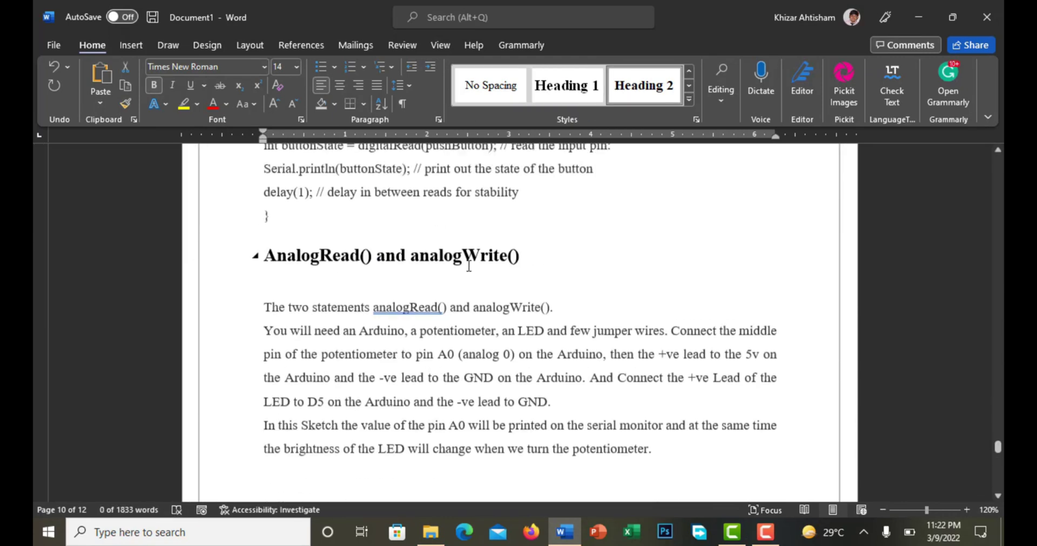
{"action": "left_click", "coordinate": [222, 272]}
{"action": "scroll", "coordinate": [219, 275], "scroll_direction": "down", "scroll_amount": 3}
{"action": "left_click", "coordinate": [219, 353]}
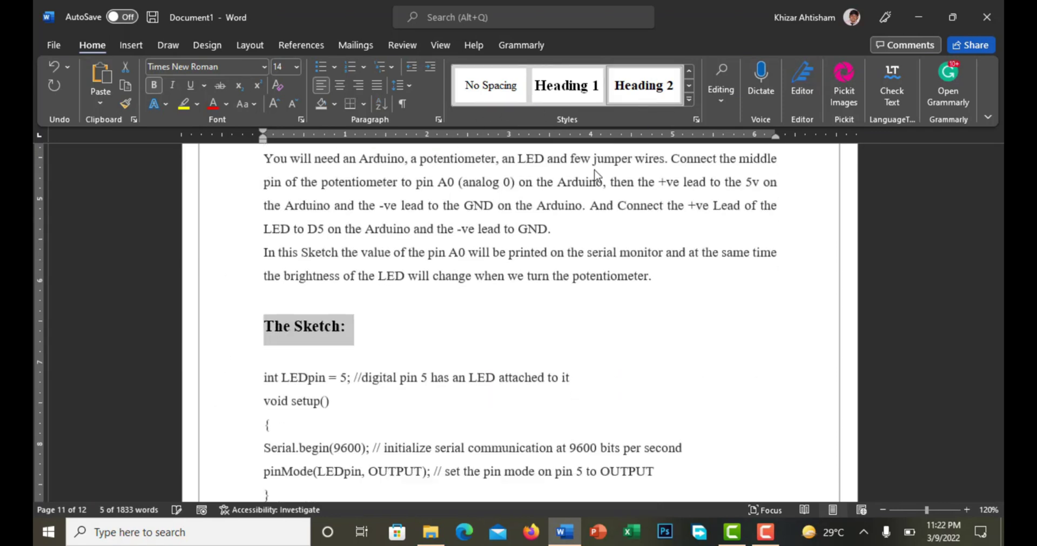
Step: Apply the Heading 2 style to the "References:" line above the list of links
{"action": "scroll", "coordinate": [486, 325], "scroll_direction": "down", "scroll_amount": 10}
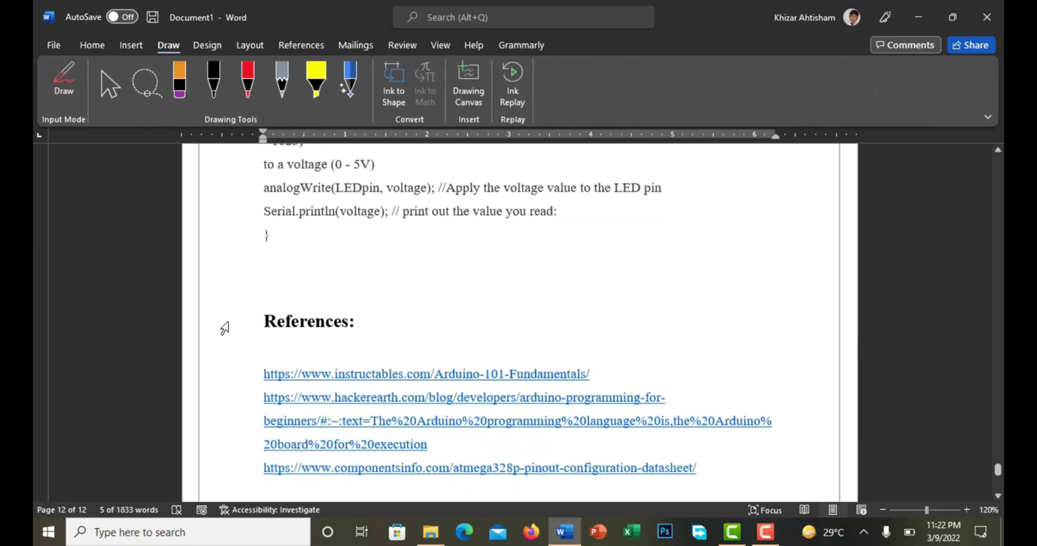
{"action": "left_click", "coordinate": [224, 328]}
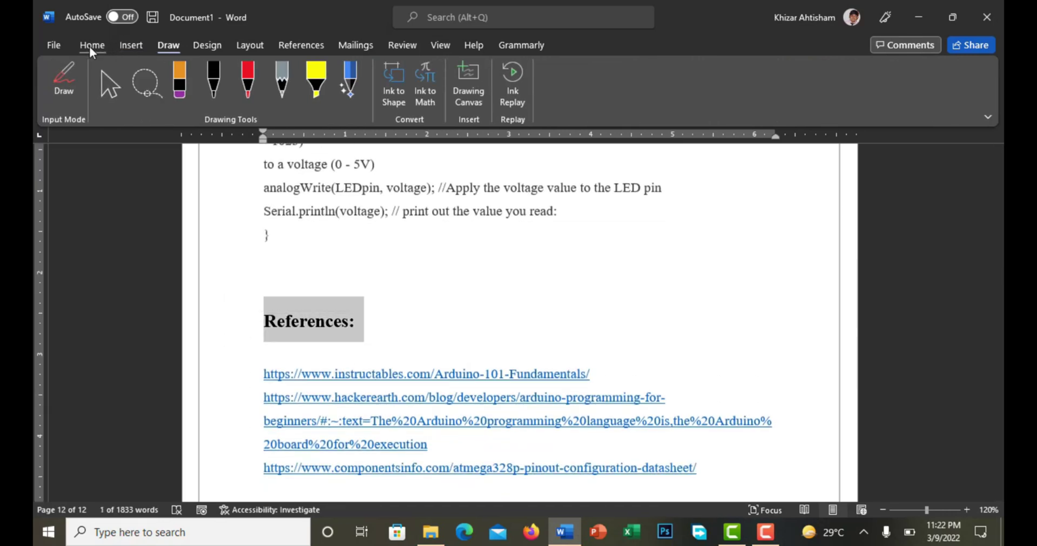
{"action": "left_click", "coordinate": [91, 46]}
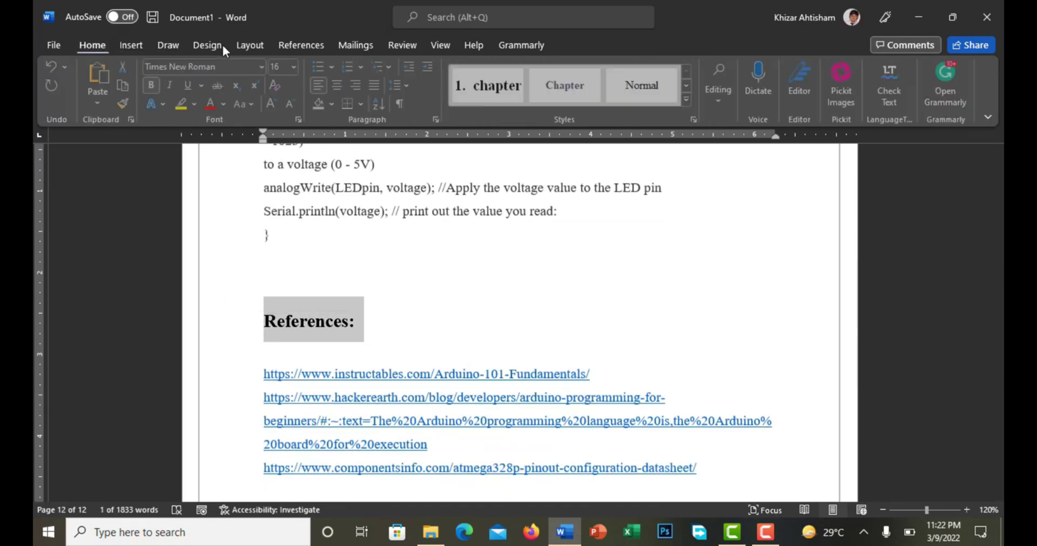
{"action": "left_click", "coordinate": [688, 86]}
{"action": "left_click", "coordinate": [644, 86]}
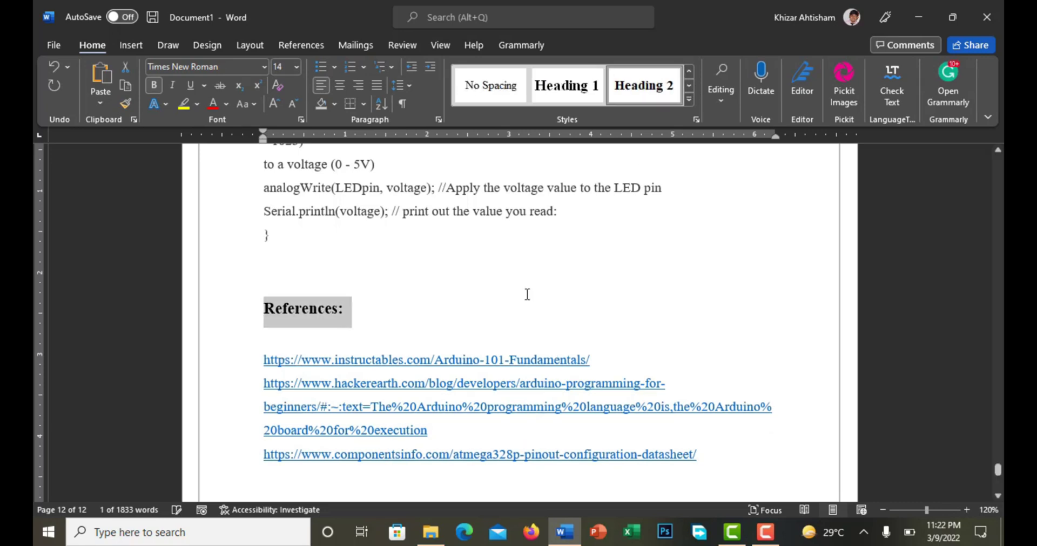
Step: Centre the "Introduction to Microcontroller" title and left-align the "Lab no 1:" line above it
{"action": "scroll", "coordinate": [527, 294], "scroll_direction": "up", "scroll_amount": 20}
{"action": "scroll", "coordinate": [515, 285], "scroll_direction": "up", "scroll_amount": 20}
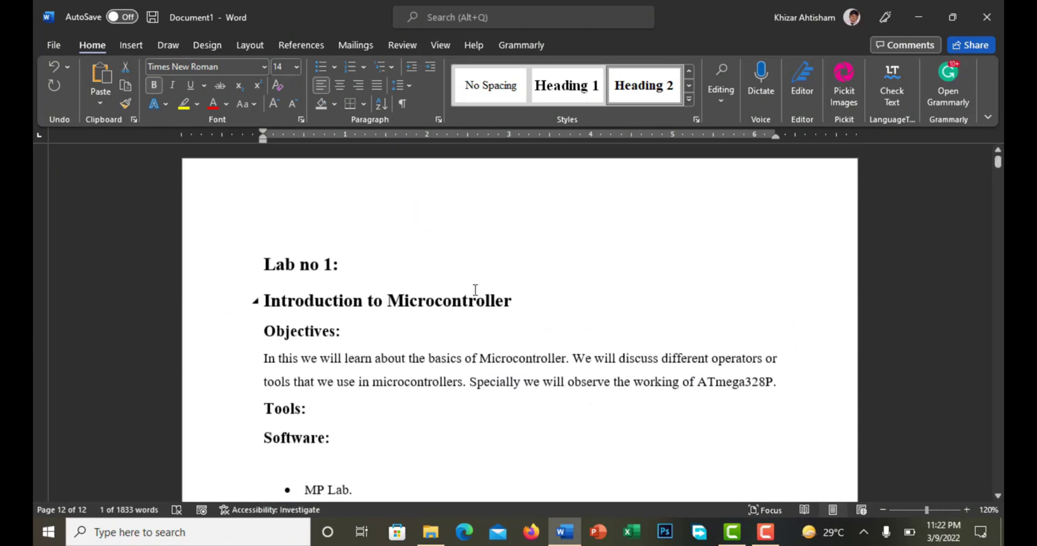
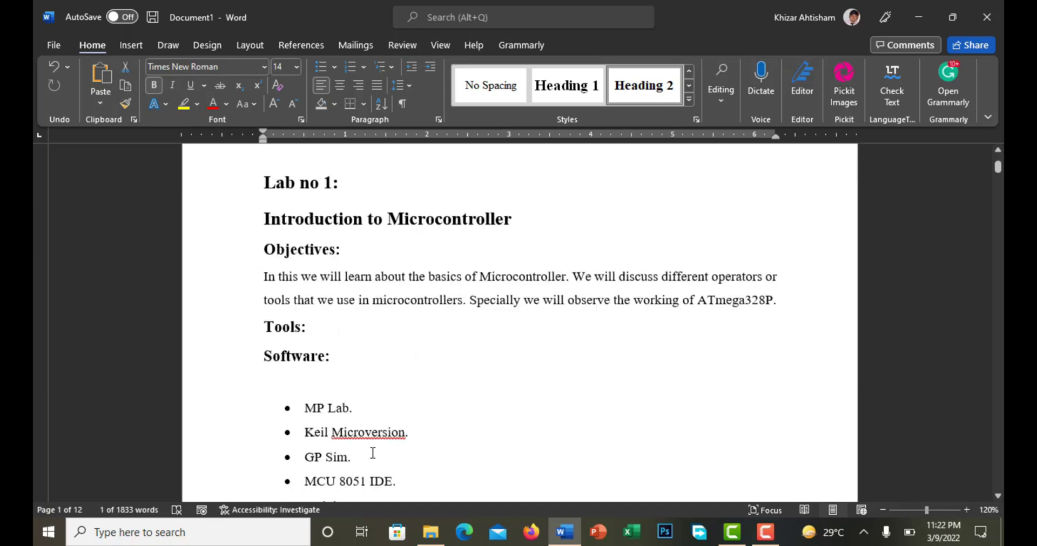
{"action": "scroll", "coordinate": [565, 347], "scroll_direction": "up", "scroll_amount": 8}
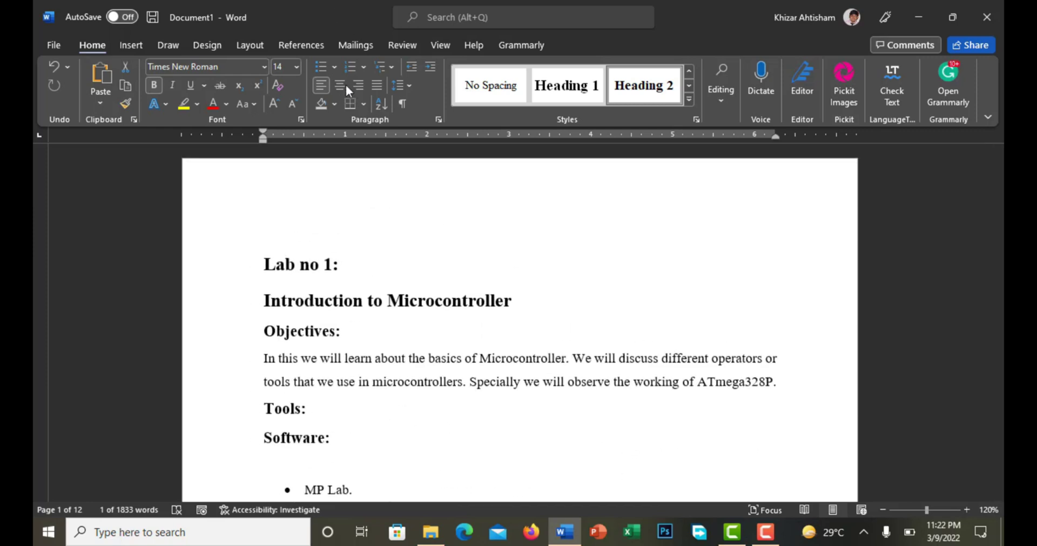
{"action": "left_click", "coordinate": [267, 302]}
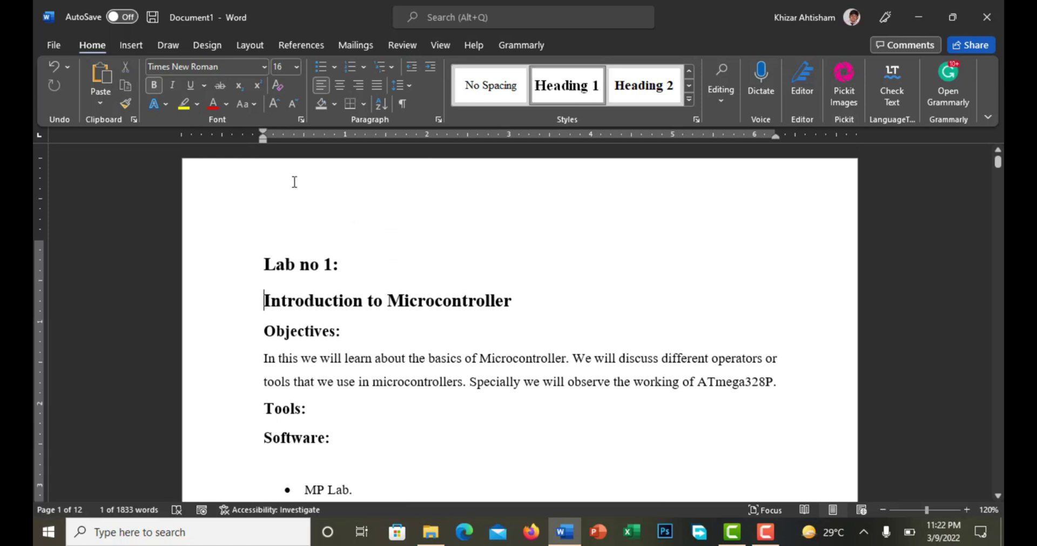
{"action": "left_click", "coordinate": [342, 86]}
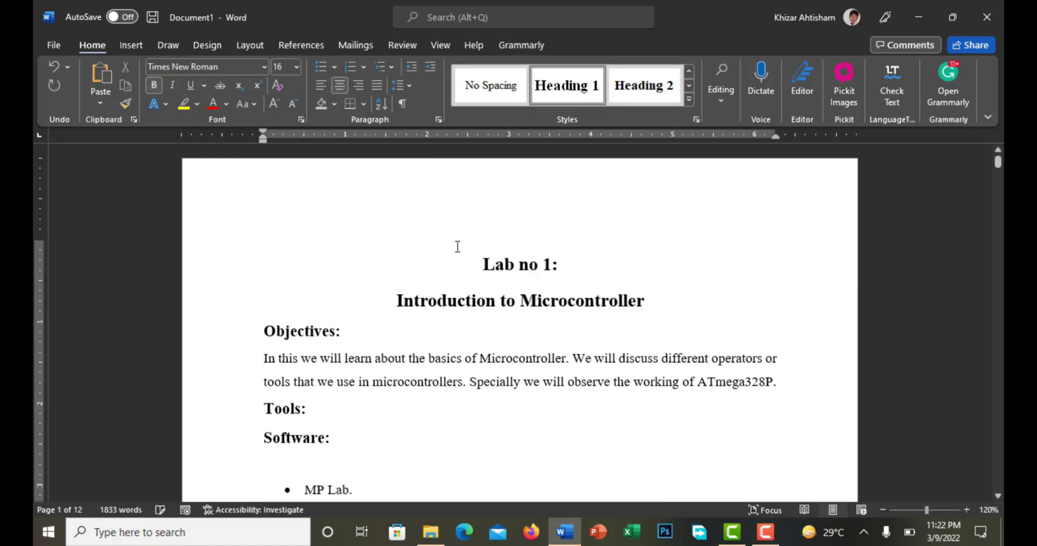
{"action": "key", "text": "ctrl+l"}
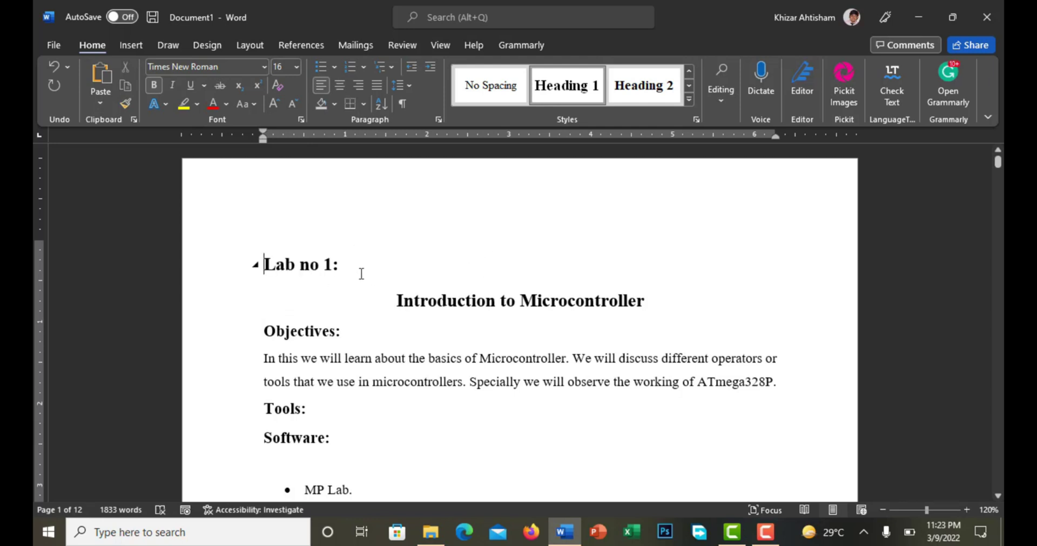
Step: Show the paragraph marks and delete the empty paragraphs below the "Software:" and "Hardware:" subheadings
{"action": "scroll", "coordinate": [329, 405], "scroll_direction": "down", "scroll_amount": 3}
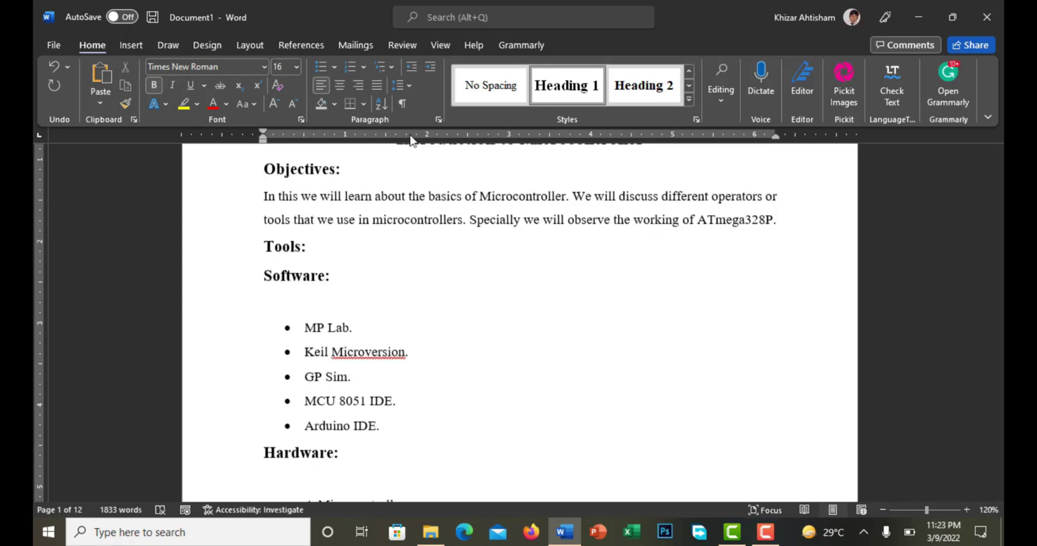
{"action": "left_click", "coordinate": [401, 104]}
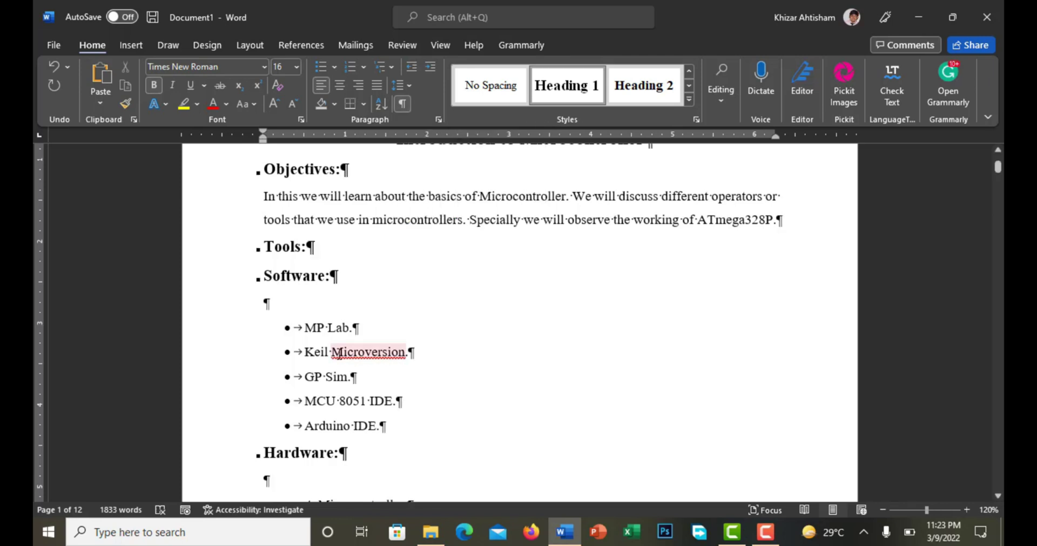
{"action": "left_click", "coordinate": [304, 312]}
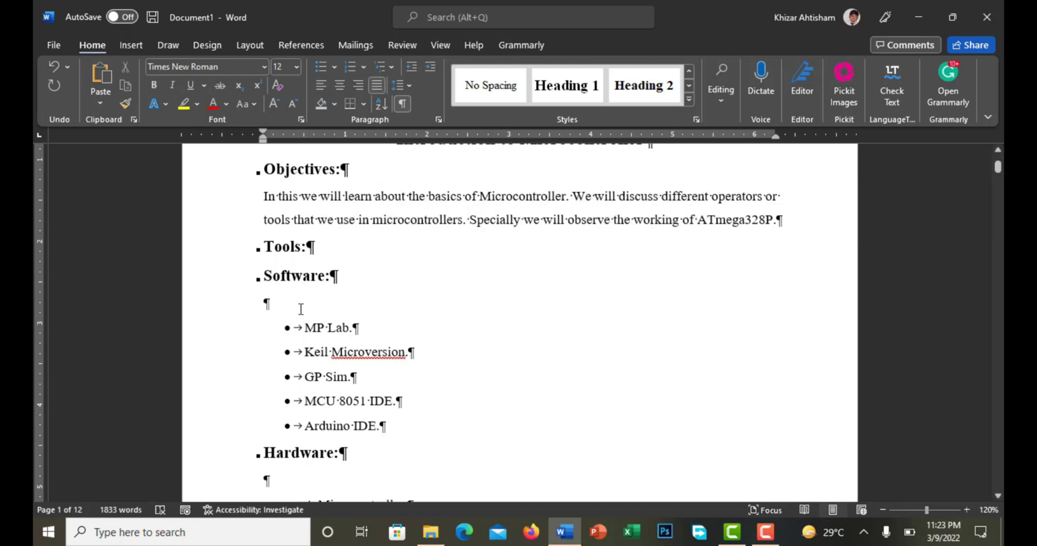
{"action": "scroll", "coordinate": [300, 308], "scroll_direction": "down", "scroll_amount": 3}
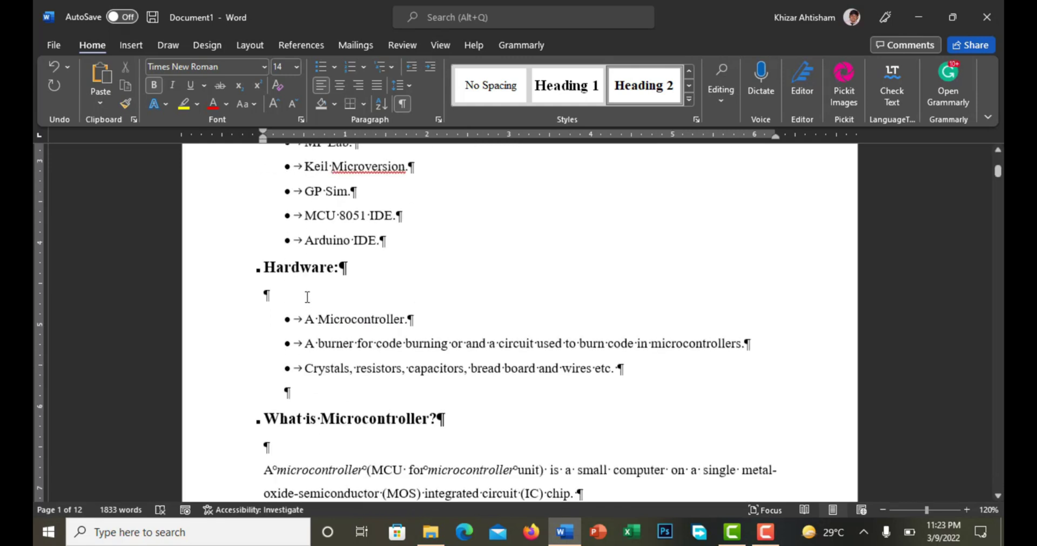
{"action": "key", "text": "Up"}
{"action": "scroll", "coordinate": [308, 297], "scroll_direction": "down", "scroll_amount": 3}
{"action": "scroll", "coordinate": [307, 232], "scroll_direction": "down", "scroll_amount": 4}
{"action": "scroll", "coordinate": [311, 267], "scroll_direction": "up", "scroll_amount": 4}
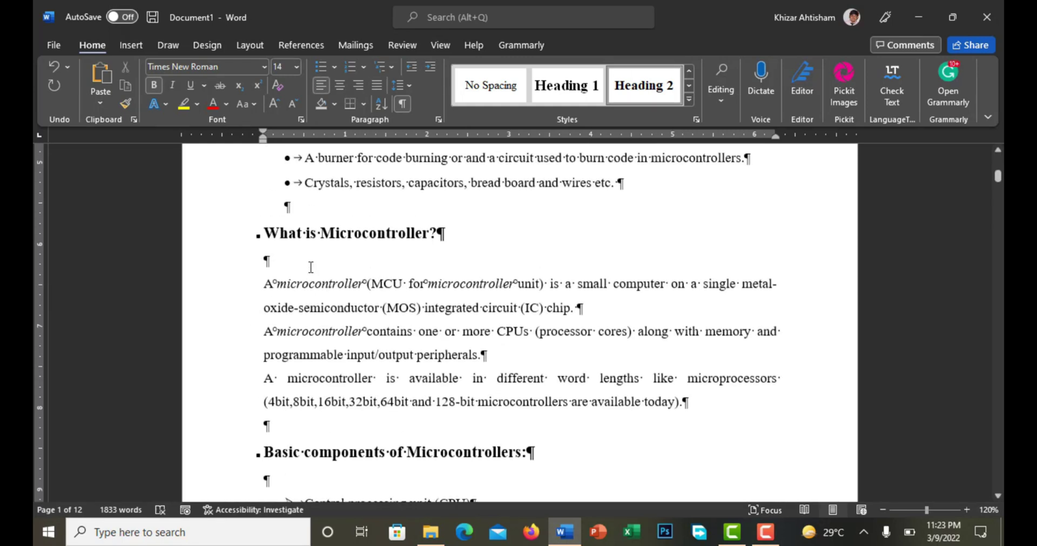
Step: Delete the empty paragraphs below "What is Microcontroller?" and directly above and below "Basic components of Microcontrollers:"
{"action": "left_click", "coordinate": [308, 268]}
{"action": "key", "text": "BackSpace"}
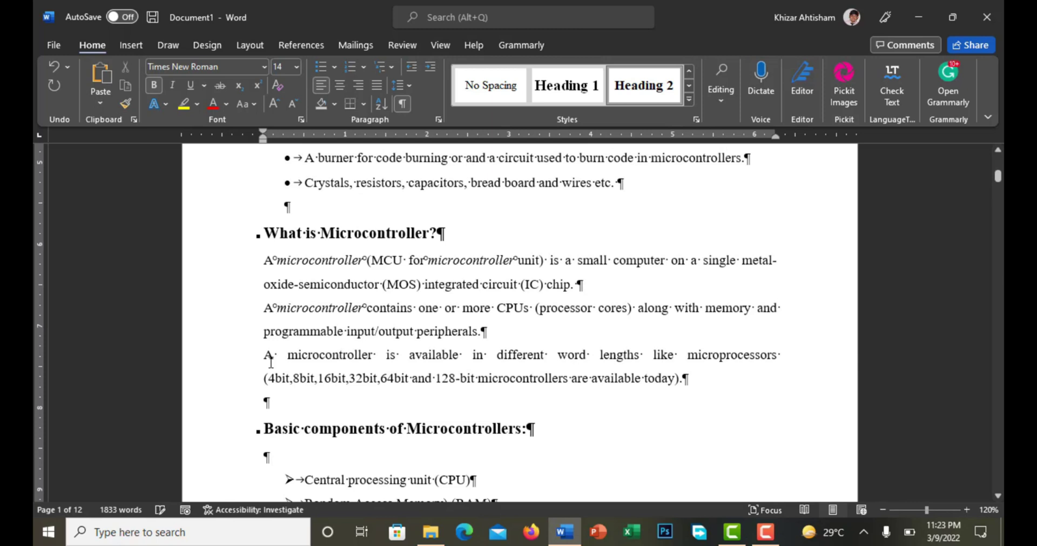
{"action": "left_click", "coordinate": [280, 416]}
{"action": "key", "text": "BackSpace"}
{"action": "scroll", "coordinate": [282, 397], "scroll_direction": "down", "scroll_amount": 3}
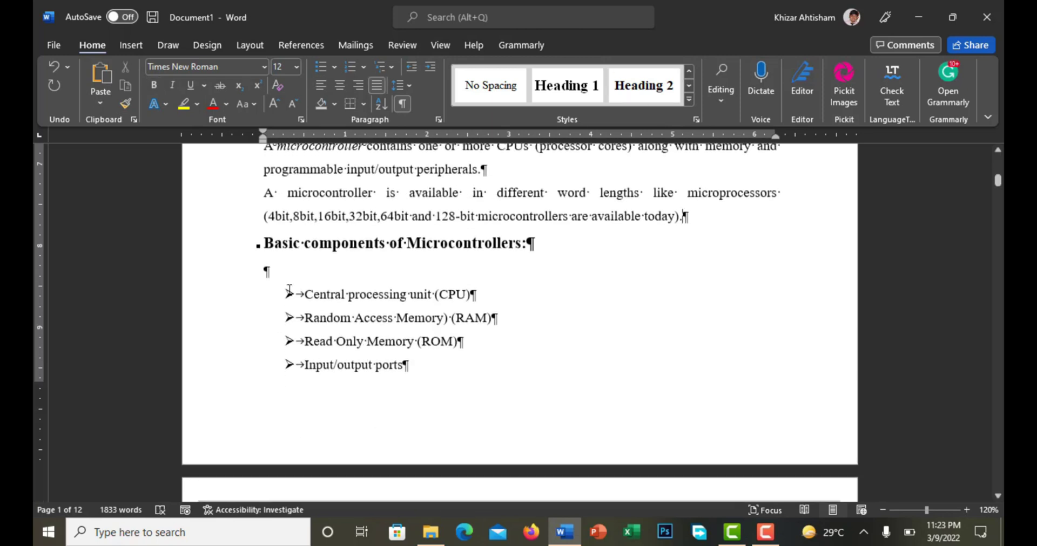
{"action": "left_click", "coordinate": [292, 280]}
{"action": "key", "text": "BackSpace"}
Step: Delete the empty paragraph between the "Oscillatory circuits" bullet and the "Basic Structure of Microcontroller:" subheading
{"action": "scroll", "coordinate": [290, 294], "scroll_direction": "down", "scroll_amount": 10}
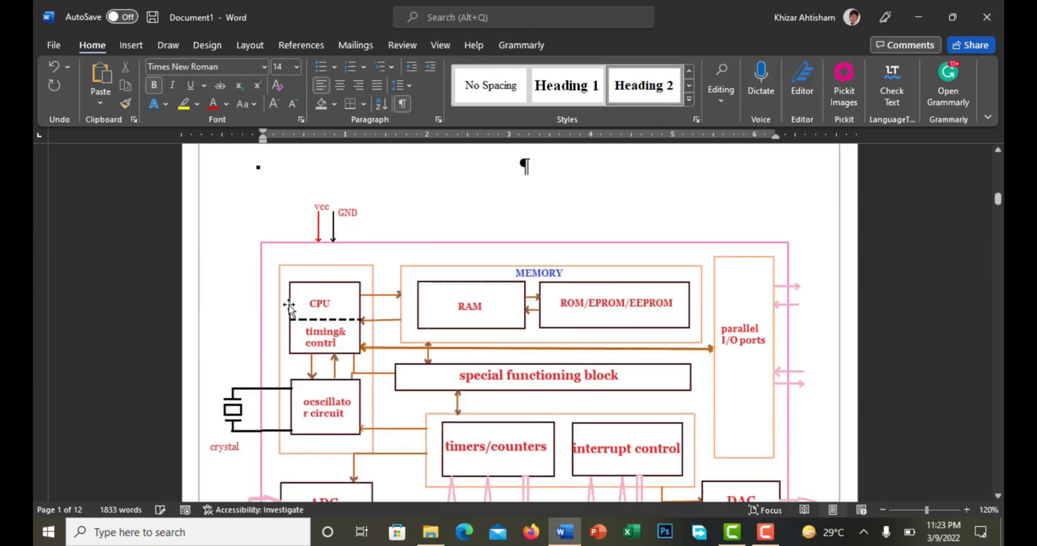
{"action": "scroll", "coordinate": [288, 301], "scroll_direction": "up", "scroll_amount": 5}
{"action": "scroll", "coordinate": [290, 324], "scroll_direction": "up", "scroll_amount": 1}
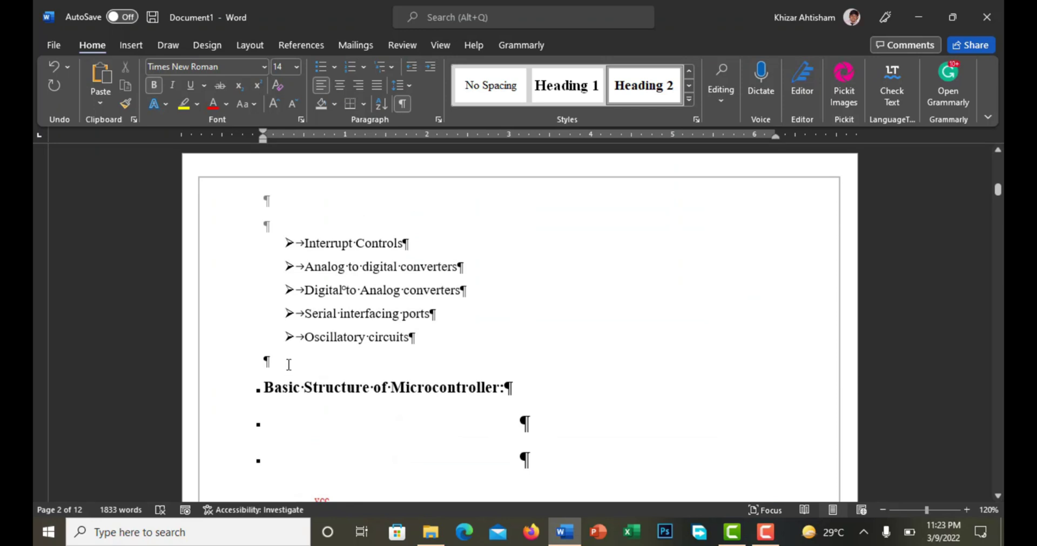
{"action": "left_click", "coordinate": [287, 358]}
{"action": "key", "text": "BackSpace"}
Step: Delete the empty centred paragraphs between "Basic Structure of Microcontroller:" and the block diagram
{"action": "scroll", "coordinate": [279, 294], "scroll_direction": "down", "scroll_amount": 3}
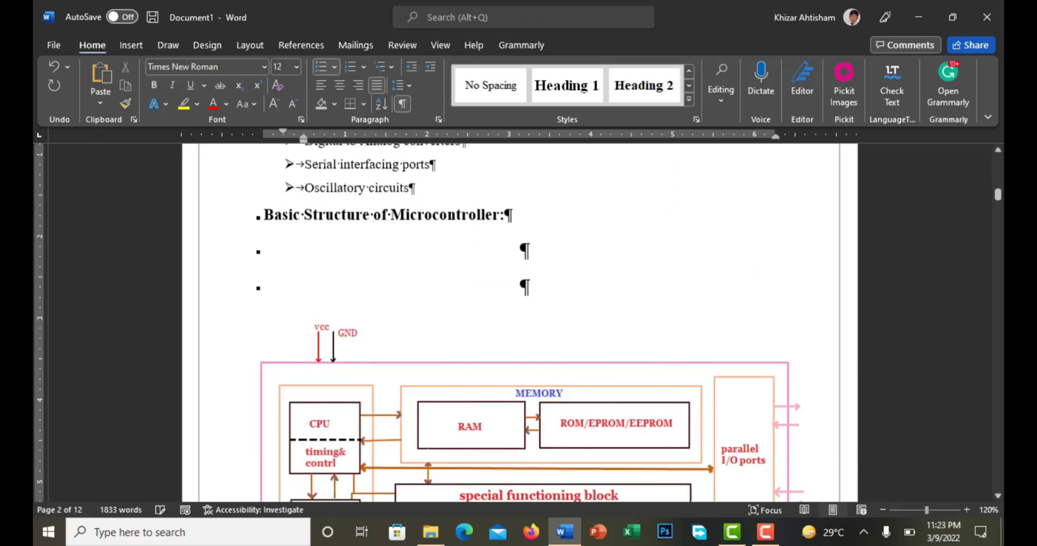
{"action": "left_click", "coordinate": [562, 279]}
{"action": "key", "text": "BackSpace"}
{"action": "key", "text": "BackSpace"}
{"action": "key", "text": "BackSpace"}
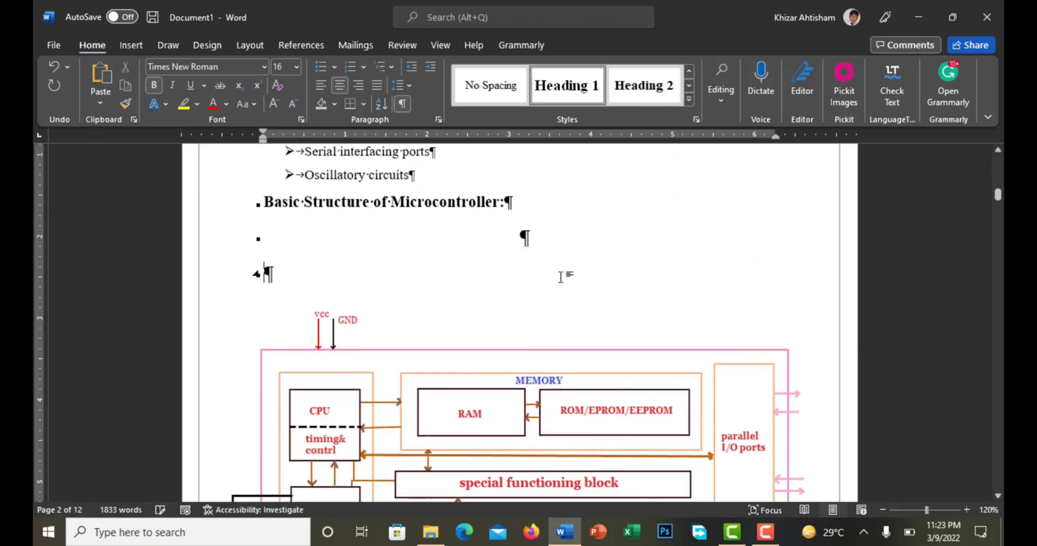
Step: Delete the three empty paragraphs between the block diagram and the "ATmega328P Microcontroller:" heading
{"action": "scroll", "coordinate": [546, 265], "scroll_direction": "down", "scroll_amount": 10}
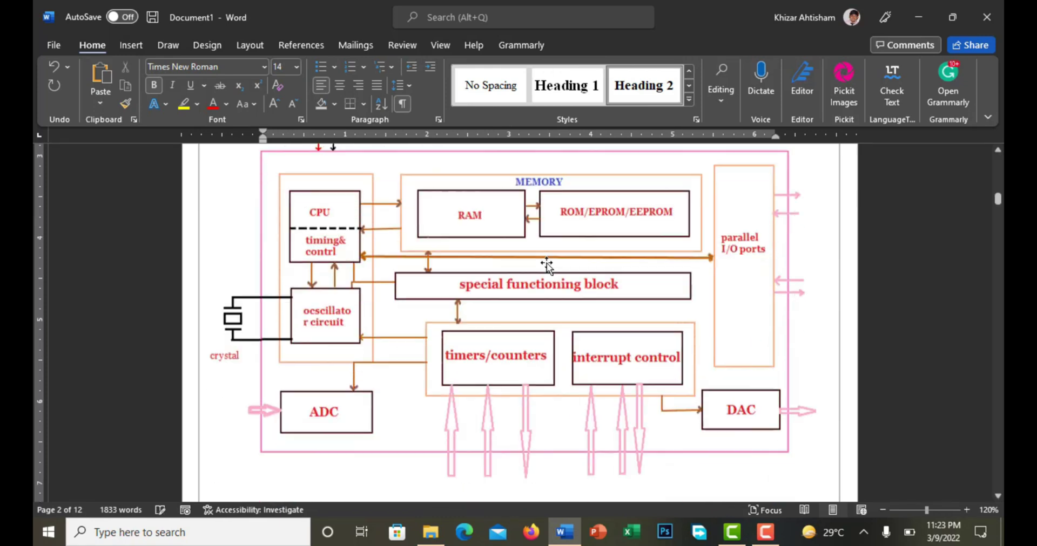
{"action": "scroll", "coordinate": [546, 262], "scroll_direction": "up", "scroll_amount": 2}
{"action": "scroll", "coordinate": [315, 343], "scroll_direction": "up", "scroll_amount": 3}
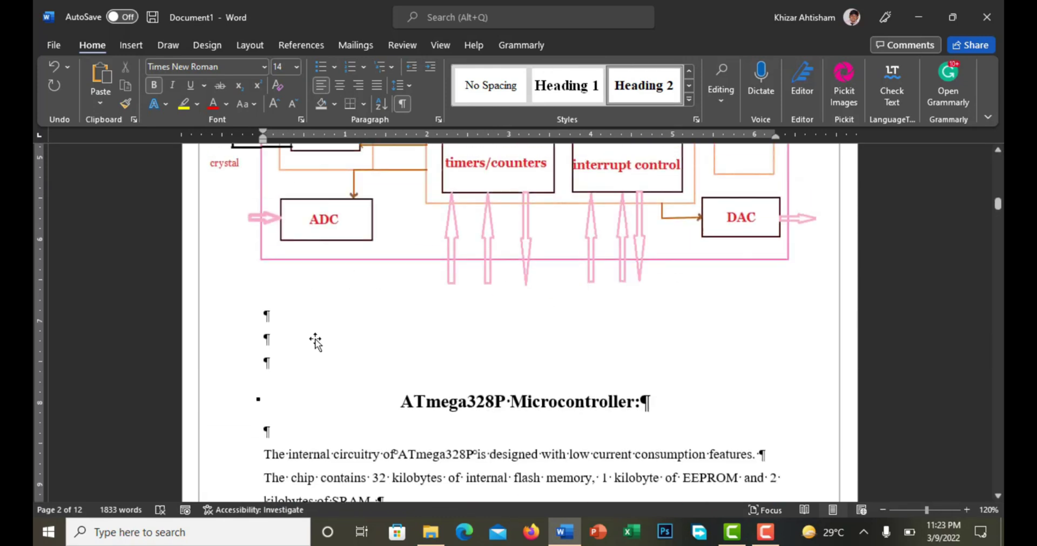
{"action": "left_click_drag", "start_coordinate": [308, 378], "coordinate": [252, 315]}
{"action": "key", "text": "BackSpace"}
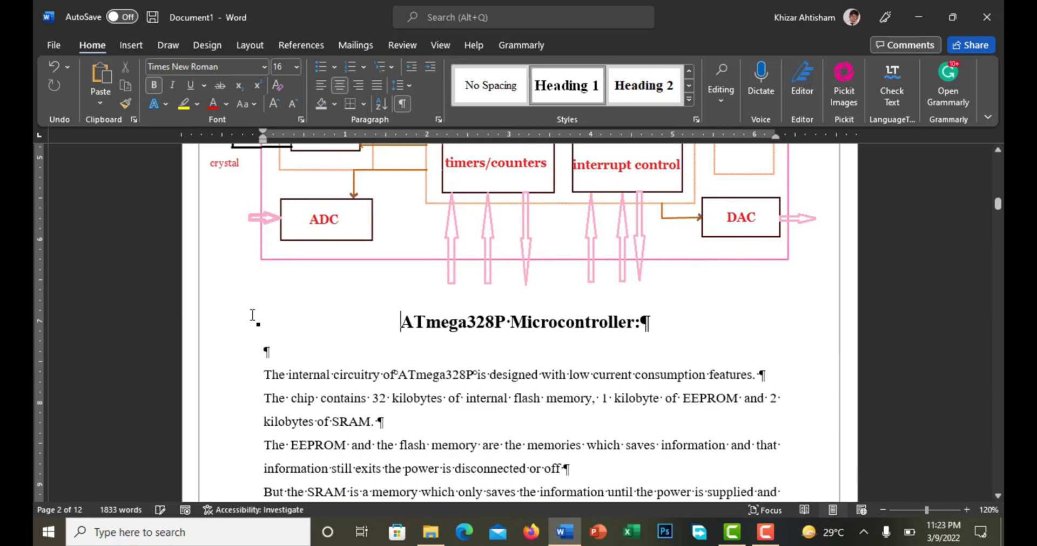
Step: Try to delete the empty centred heading paragraph above "Microcontroller ATmega328P Pins Explanation:"
{"action": "scroll", "coordinate": [254, 316], "scroll_direction": "down", "scroll_amount": 8}
{"action": "scroll", "coordinate": [252, 322], "scroll_direction": "down", "scroll_amount": 15}
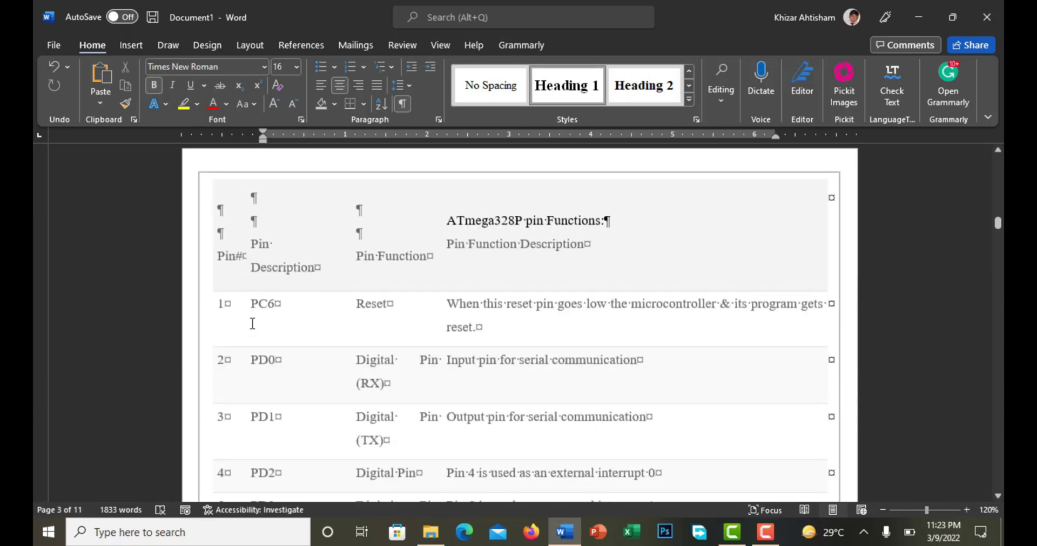
{"action": "scroll", "coordinate": [251, 324], "scroll_direction": "down", "scroll_amount": 5}
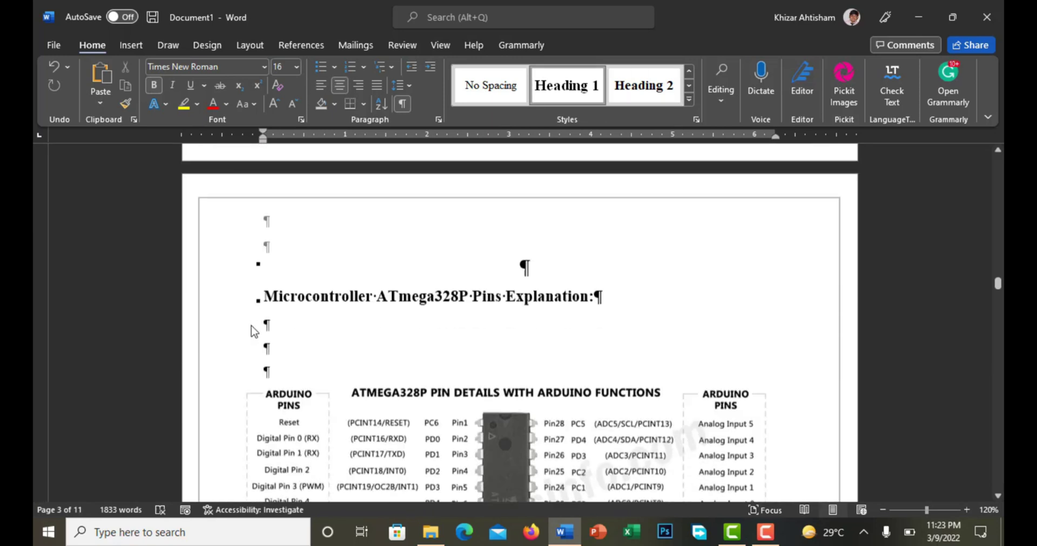
{"action": "left_click", "coordinate": [548, 232]}
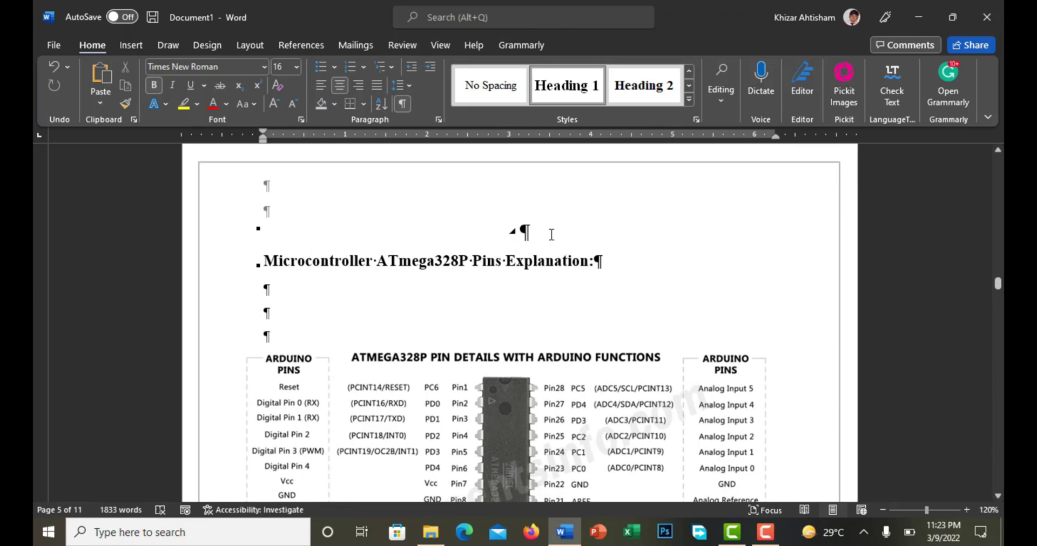
{"action": "key", "text": "BackSpace"}
{"action": "key", "text": "BackSpace"}
{"action": "key", "text": "BackSpace"}
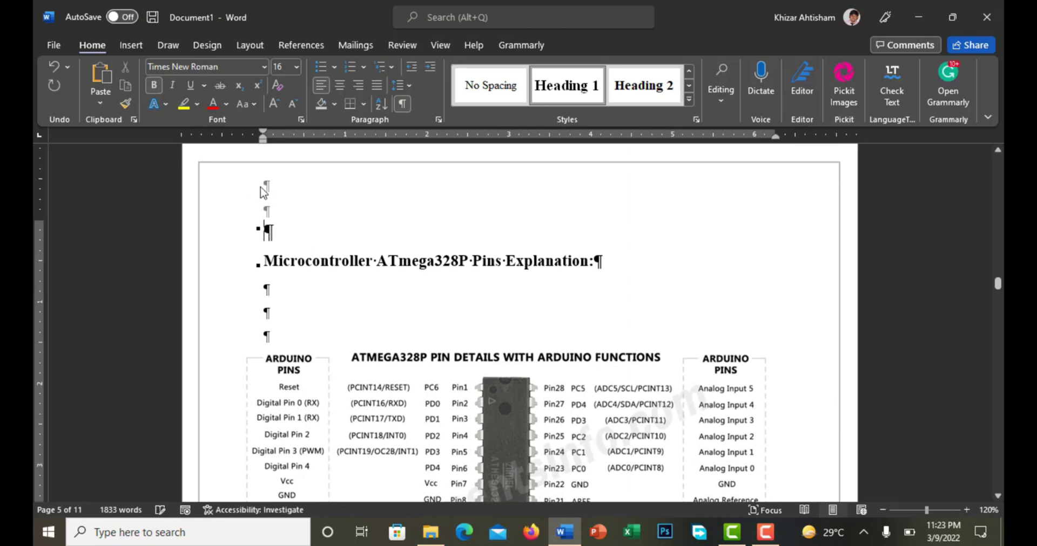
Step: Insert a page break after the pin function table so "Microcontroller ATmega328P Pins Explanation:" starts on a new page
{"action": "scroll", "coordinate": [278, 304], "scroll_direction": "up", "scroll_amount": 3}
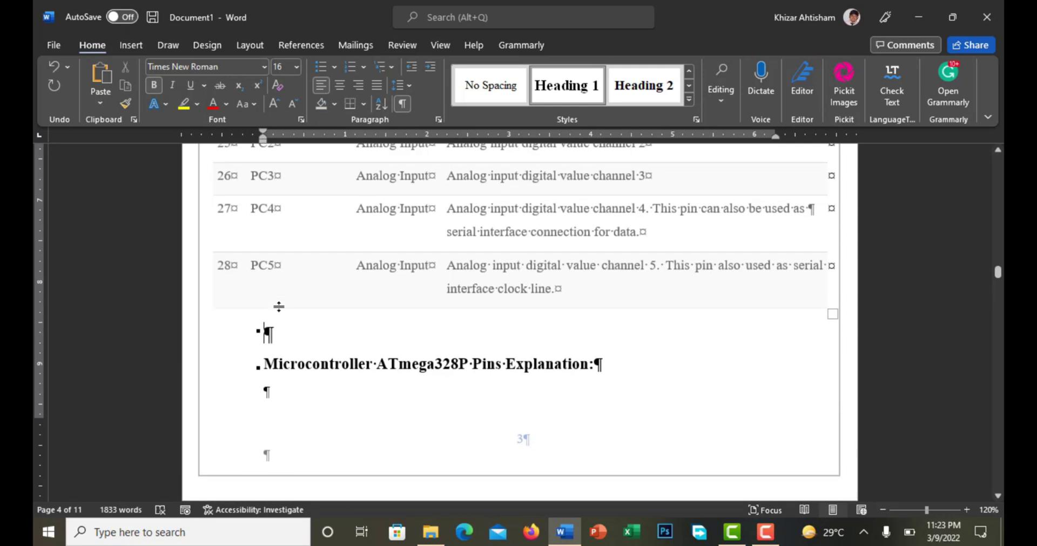
{"action": "key", "text": "ctrl+Return"}
{"action": "scroll", "coordinate": [280, 309], "scroll_direction": "down", "scroll_amount": 5}
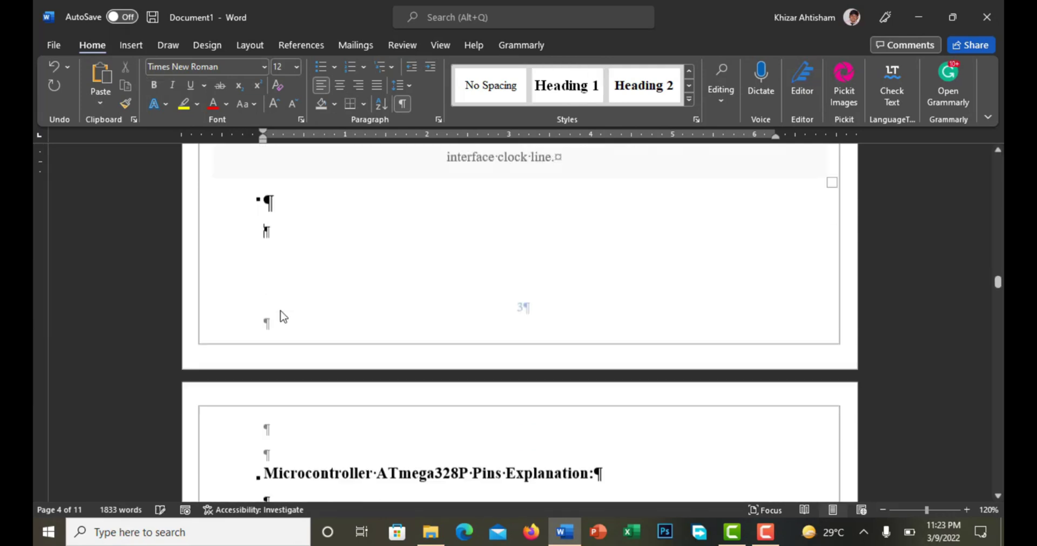
Step: Delete the three empty paragraphs between "Microcontroller ATmega328P Pins Explanation:" and the pin details diagram
{"action": "scroll", "coordinate": [281, 311], "scroll_direction": "up", "scroll_amount": 3}
{"action": "left_click", "coordinate": [286, 354]}
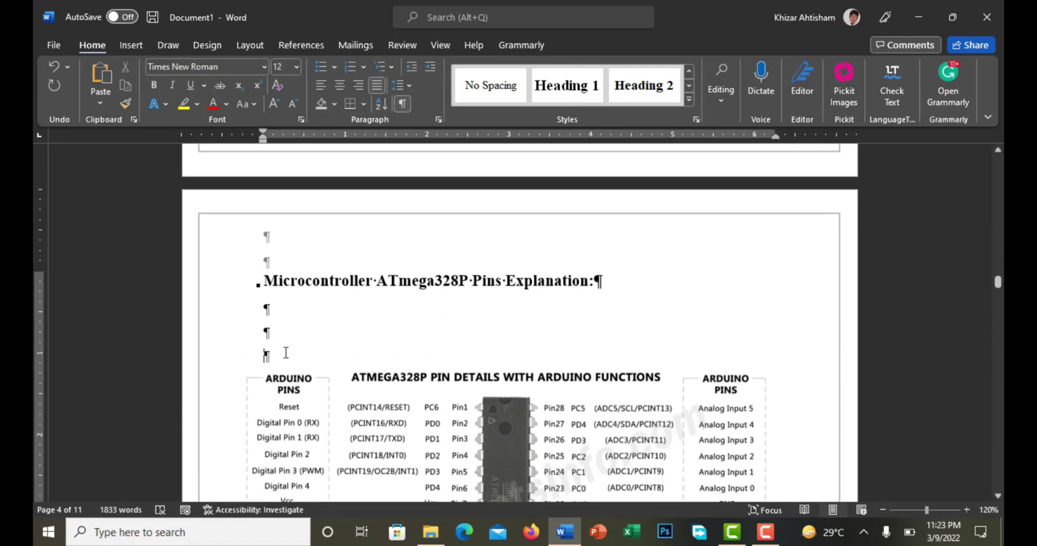
{"action": "key", "text": "BackSpace"}
{"action": "key", "text": "BackSpace"}
{"action": "key", "text": "BackSpace"}
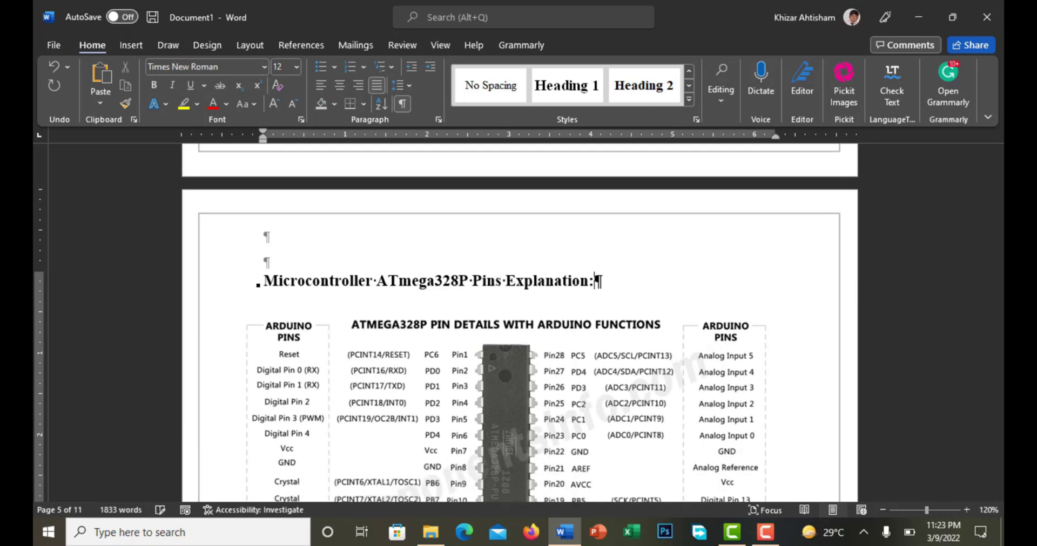
Step: Delete the run of empty paragraphs between the pin details diagram and "Fundamental of Arduino Programming:", leaving one
{"action": "scroll", "coordinate": [285, 354], "scroll_direction": "down", "scroll_amount": 5}
{"action": "scroll", "coordinate": [285, 354], "scroll_direction": "down", "scroll_amount": 2}
{"action": "scroll", "coordinate": [283, 352], "scroll_direction": "up", "scroll_amount": 1}
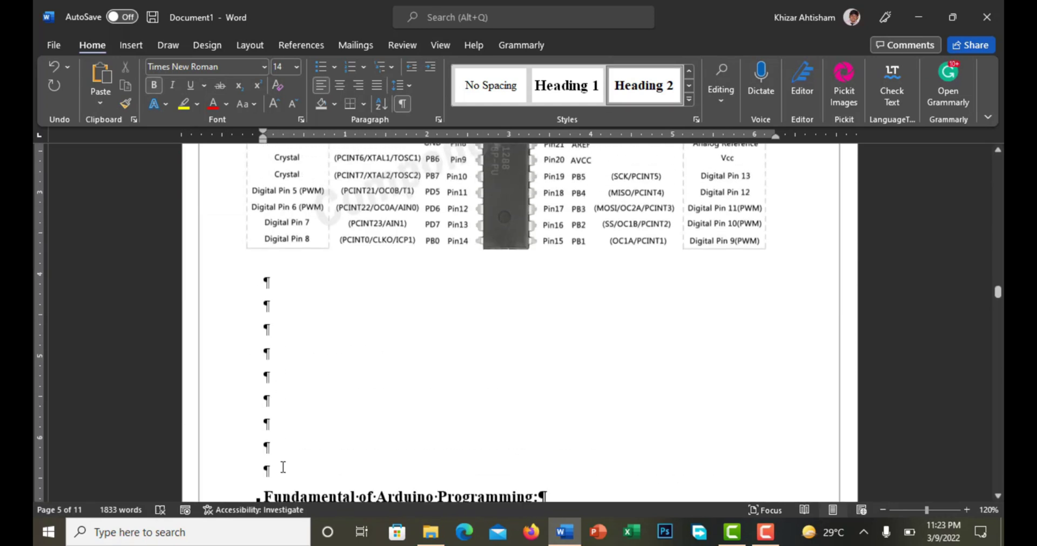
{"action": "left_click_drag", "start_coordinate": [277, 466], "coordinate": [244, 294]}
{"action": "key", "text": "BackSpace"}
Step: Try to remove the gap before the closing brace that follows the pinMode(13, OUTPUT) line in the sketch code
{"action": "scroll", "coordinate": [255, 294], "scroll_direction": "down", "scroll_amount": 5}
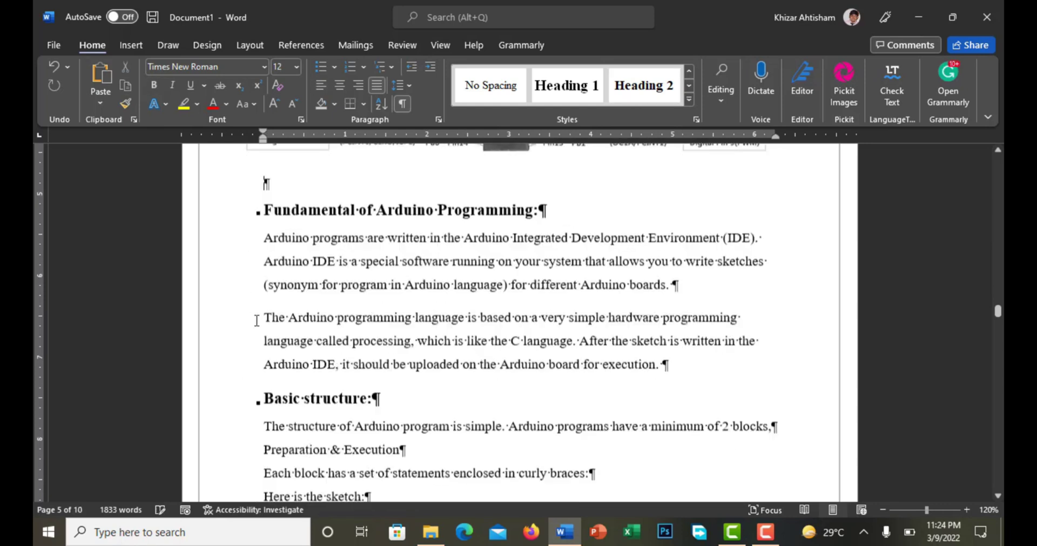
{"action": "scroll", "coordinate": [257, 319], "scroll_direction": "up", "scroll_amount": 1}
{"action": "scroll", "coordinate": [257, 324], "scroll_direction": "down", "scroll_amount": 15}
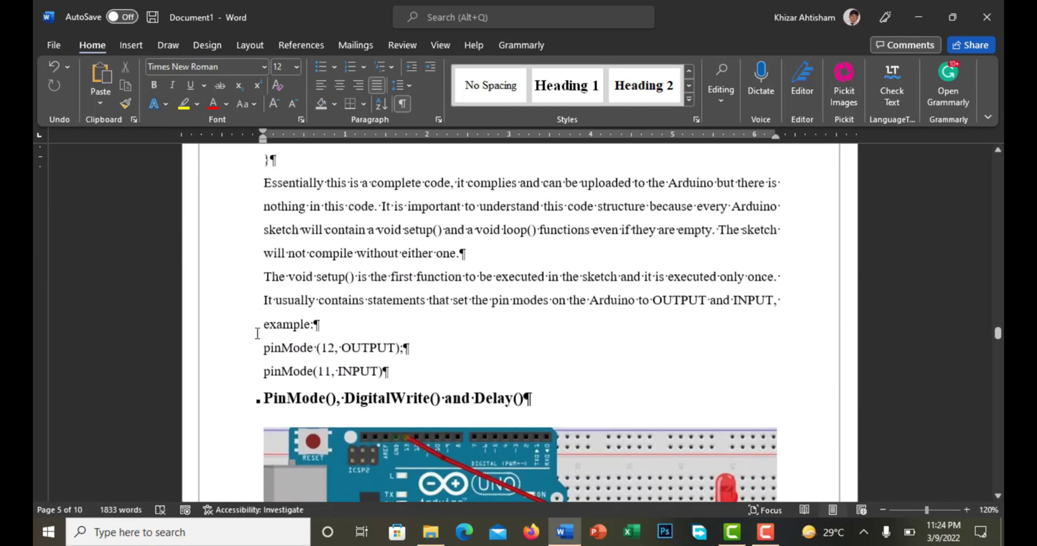
{"action": "scroll", "coordinate": [258, 335], "scroll_direction": "down", "scroll_amount": 7}
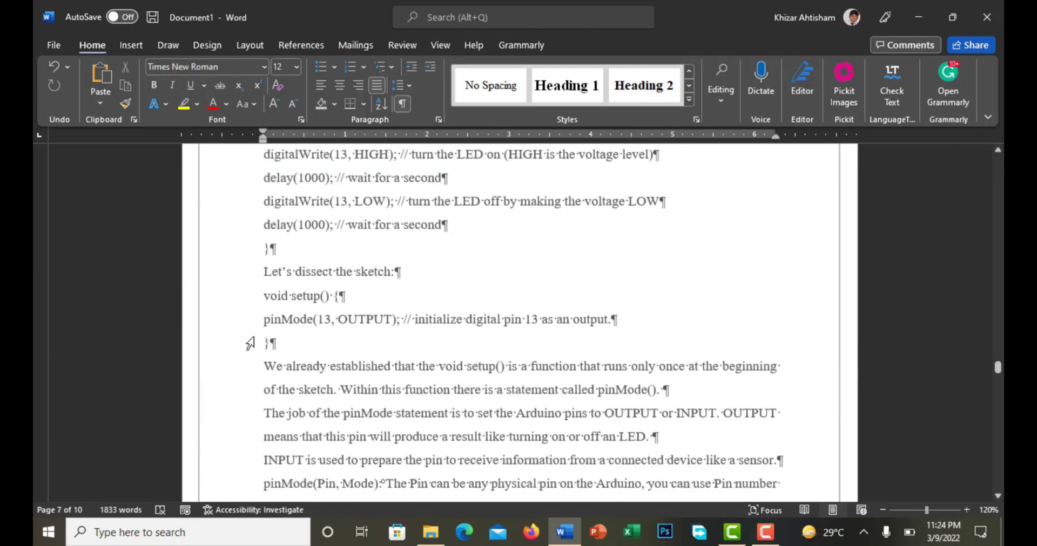
{"action": "scroll", "coordinate": [251, 342], "scroll_direction": "up", "scroll_amount": 6}
{"action": "left_click", "coordinate": [276, 416]}
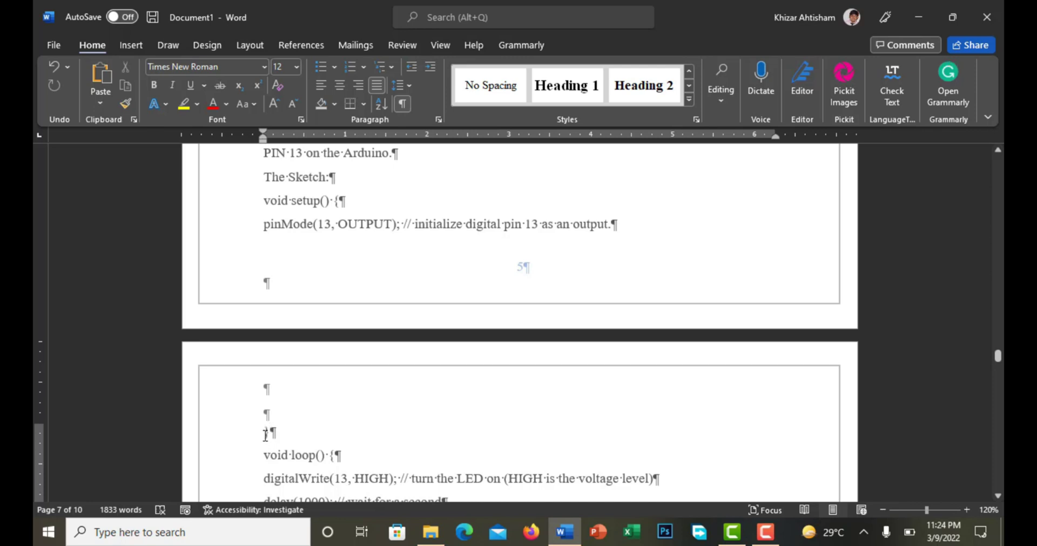
{"action": "key", "text": "BackSpace"}
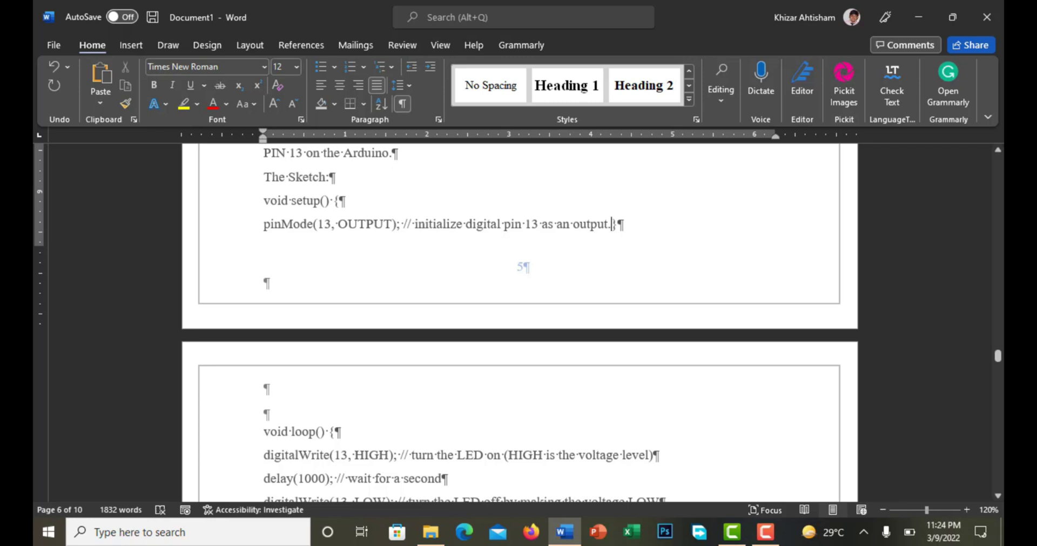
{"action": "scroll", "coordinate": [263, 443], "scroll_direction": "down", "scroll_amount": 10}
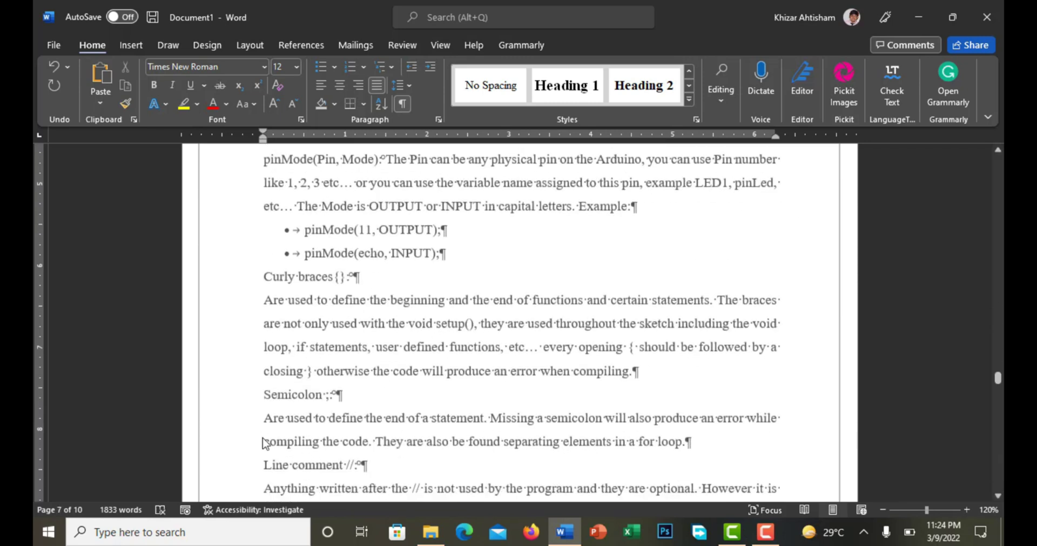
Step: Insert empty paragraphs before the "Variables" heading so that it starts on the next page
{"action": "scroll", "coordinate": [263, 442], "scroll_direction": "down", "scroll_amount": 15}
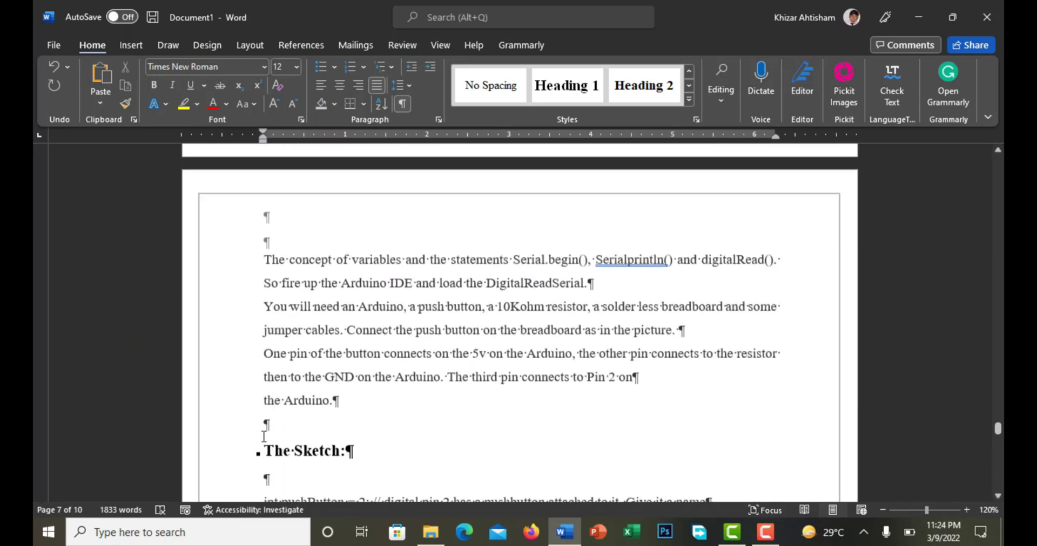
{"action": "scroll", "coordinate": [263, 436], "scroll_direction": "up", "scroll_amount": 5}
{"action": "left_click", "coordinate": [266, 343]}
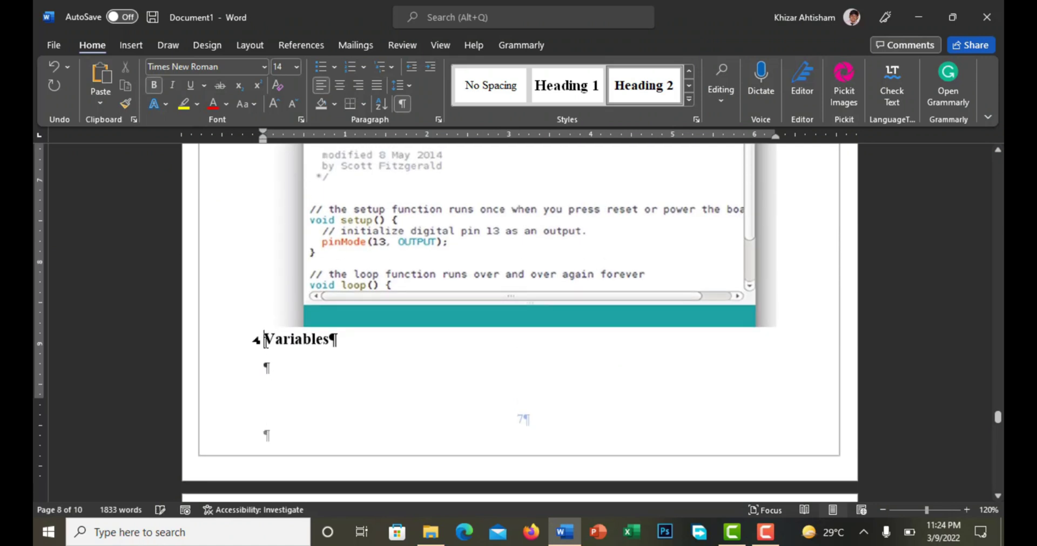
{"action": "scroll", "coordinate": [266, 343], "scroll_direction": "down", "scroll_amount": 10}
{"action": "key", "text": "Return"}
{"action": "key", "text": "Return"}
{"action": "key", "text": "Return"}
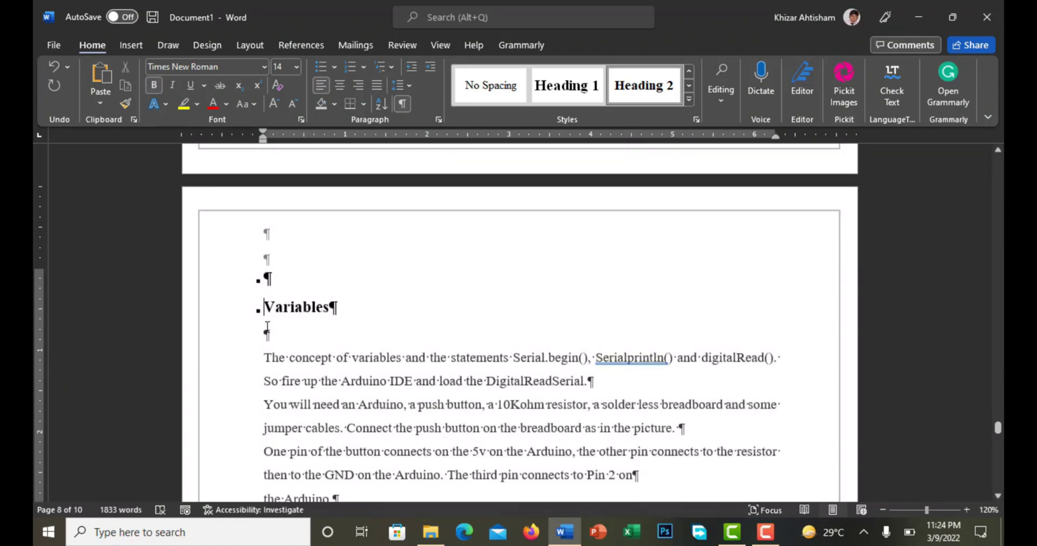
{"action": "scroll", "coordinate": [266, 299], "scroll_direction": "up", "scroll_amount": 3}
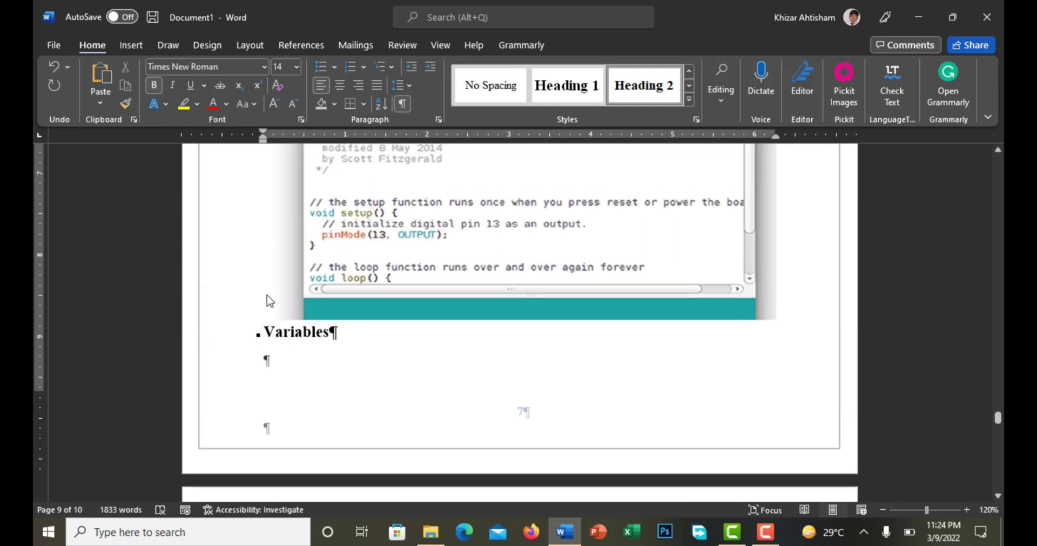
{"action": "key", "text": "Return"}
{"action": "key", "text": "Return"}
Step: Check the spacing and page breaks from the "Variables" section down to the "References:" list
{"action": "scroll", "coordinate": [263, 318], "scroll_direction": "down", "scroll_amount": 5}
{"action": "scroll", "coordinate": [264, 319], "scroll_direction": "down", "scroll_amount": 5}
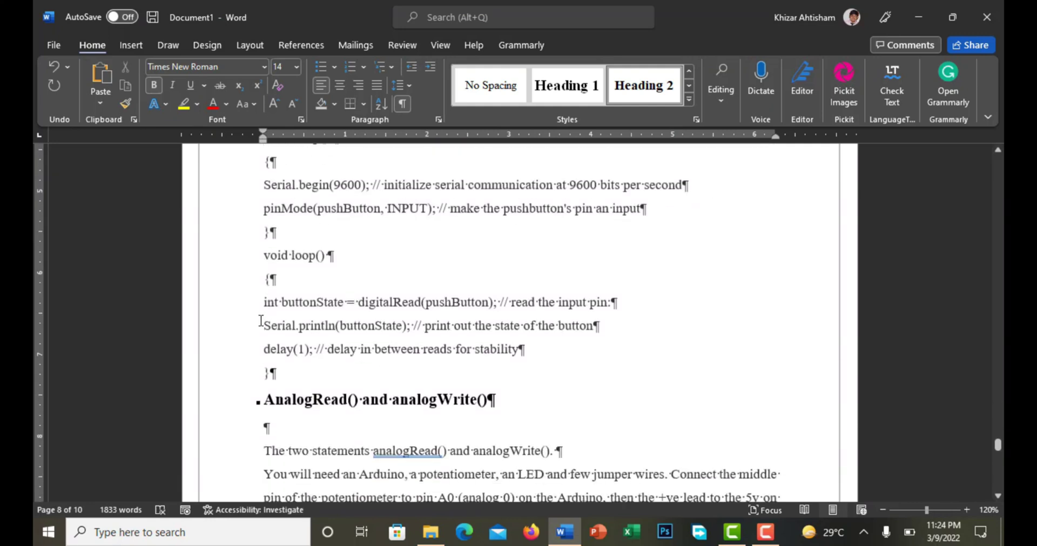
{"action": "scroll", "coordinate": [263, 318], "scroll_direction": "up", "scroll_amount": 2}
{"action": "scroll", "coordinate": [261, 319], "scroll_direction": "up", "scroll_amount": 2}
{"action": "scroll", "coordinate": [254, 315], "scroll_direction": "down", "scroll_amount": 7}
{"action": "scroll", "coordinate": [250, 316], "scroll_direction": "down", "scroll_amount": 10}
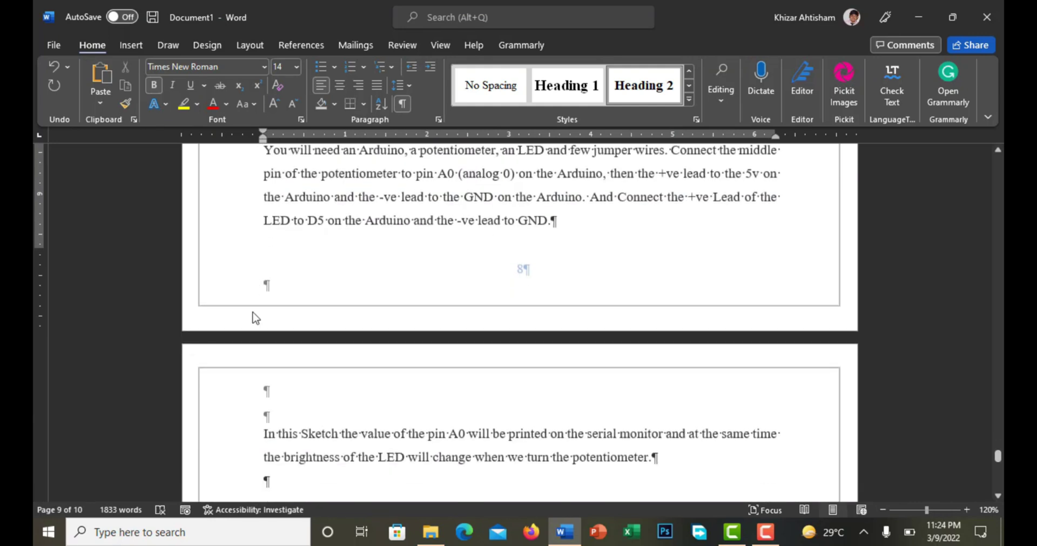
{"action": "scroll", "coordinate": [243, 329], "scroll_direction": "down", "scroll_amount": 3}
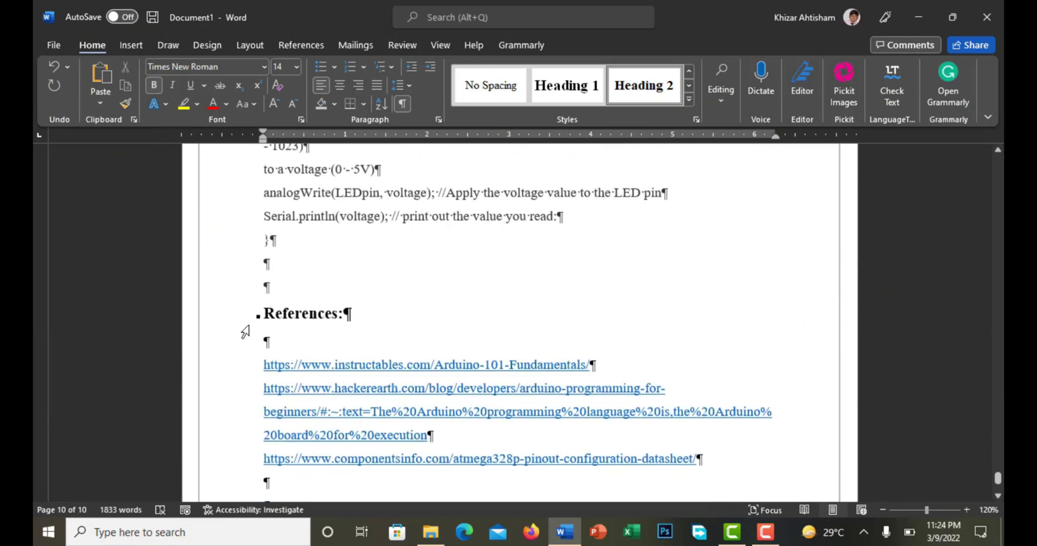
{"action": "left_click", "coordinate": [270, 299]}
{"action": "type", "text": "\\\\"}
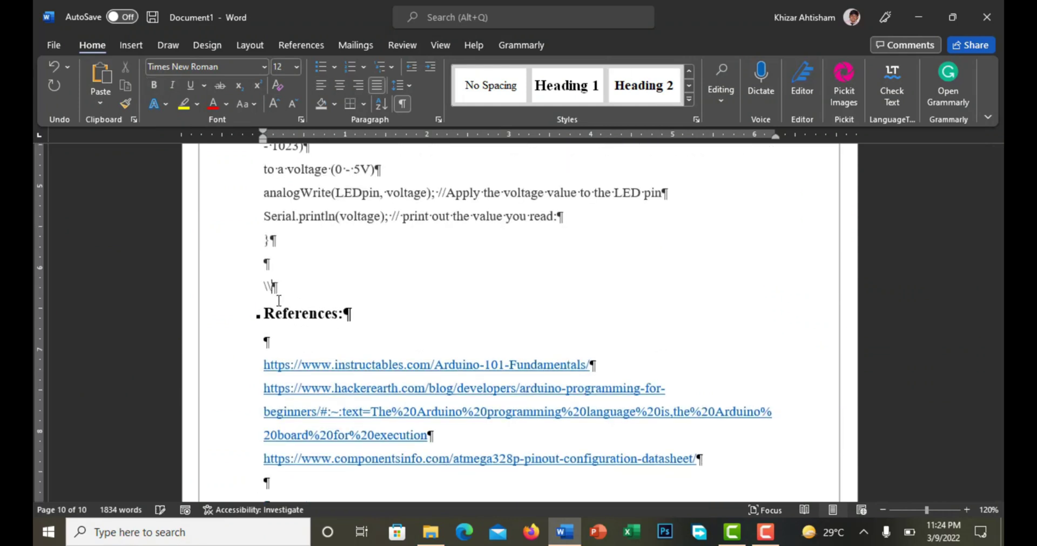
{"action": "scroll", "coordinate": [278, 300], "scroll_direction": "down", "scroll_amount": 3}
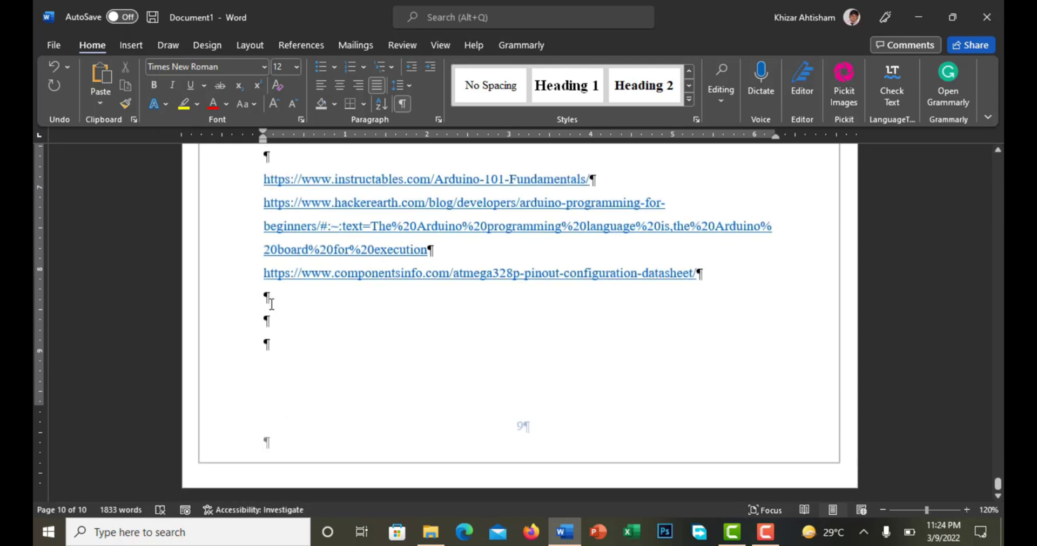
{"action": "left_click", "coordinate": [268, 318]}
Step: Return to the start of the report, select the "Lab no 1:" heading and hide the paragraph marks and formatting symbols
{"action": "scroll", "coordinate": [333, 324], "scroll_direction": "up", "scroll_amount": 20}
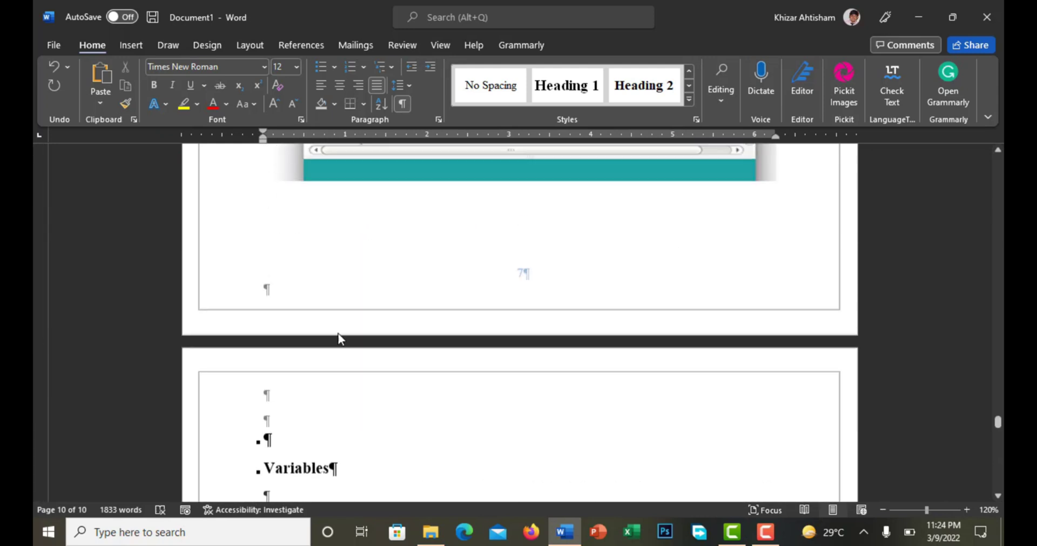
{"action": "scroll", "coordinate": [330, 335], "scroll_direction": "up", "scroll_amount": 20}
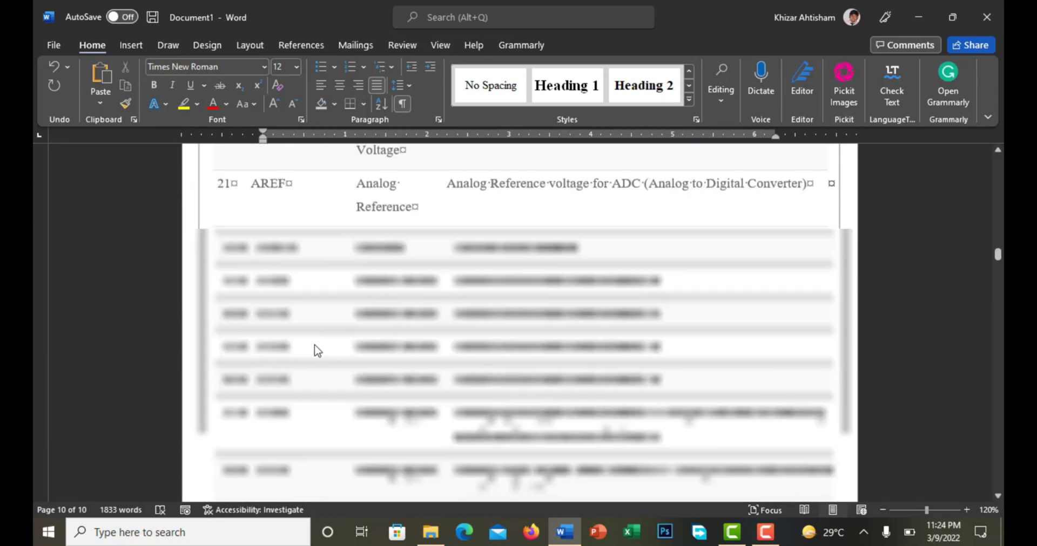
{"action": "scroll", "coordinate": [319, 338], "scroll_direction": "up", "scroll_amount": 10}
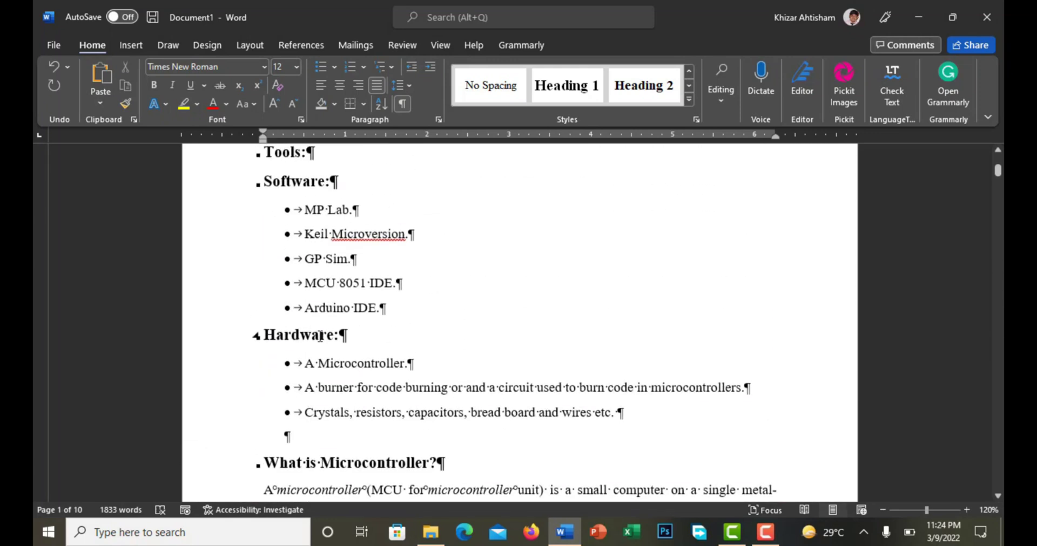
{"action": "scroll", "coordinate": [320, 336], "scroll_direction": "up", "scroll_amount": 5}
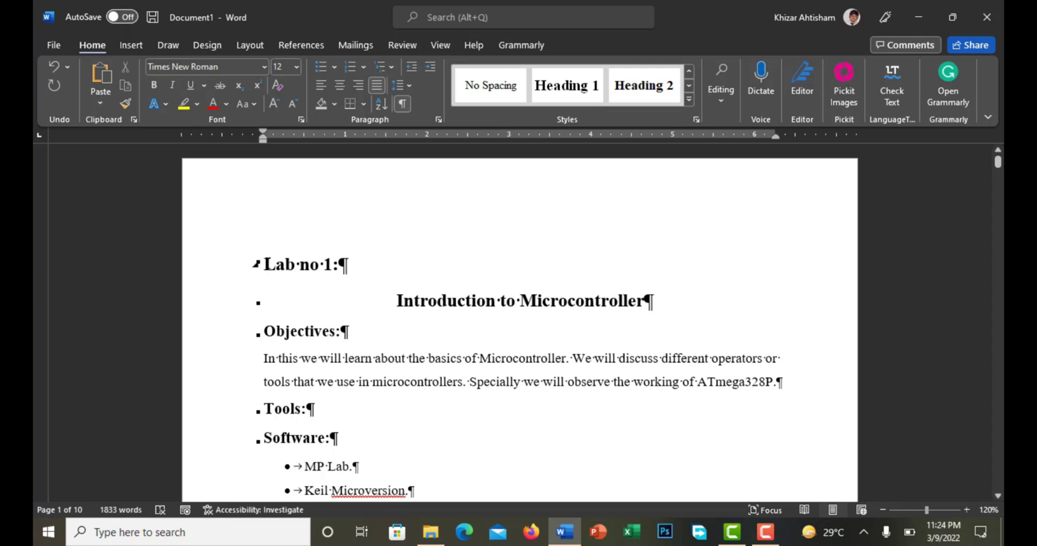
{"action": "left_click_drag", "start_coordinate": [272, 270], "coordinate": [350, 269]}
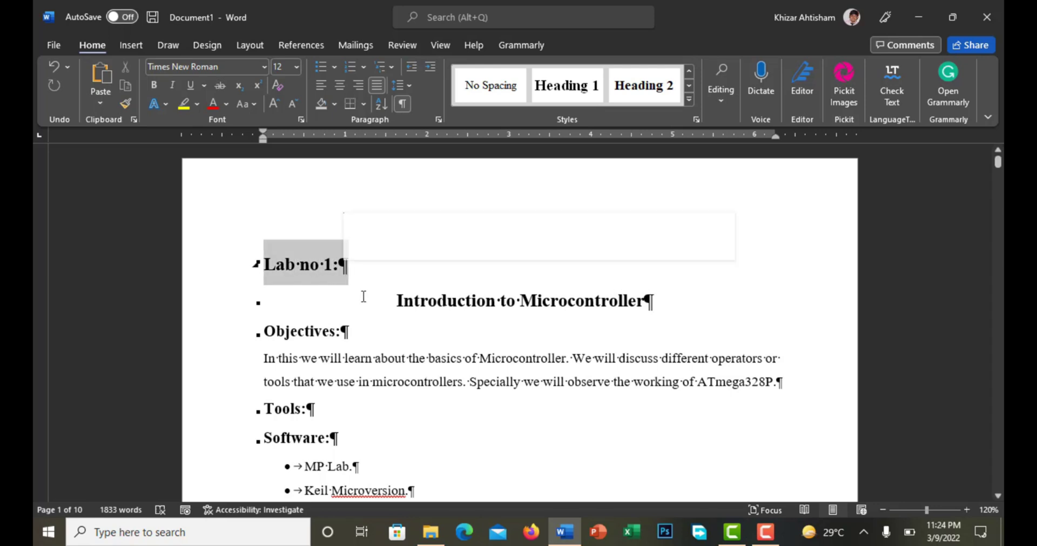
{"action": "left_click", "coordinate": [401, 105]}
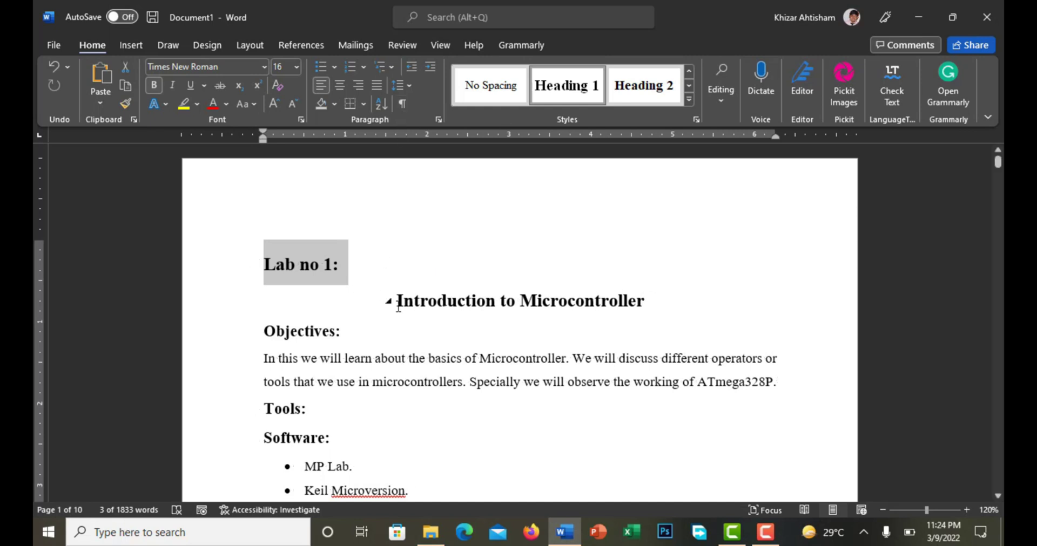
Step: Select the report title, the Objectives paragraph and the Objectives, Tools, Software and Hardware headings one by one to check their styles
{"action": "left_click_drag", "start_coordinate": [398, 307], "coordinate": [630, 293]}
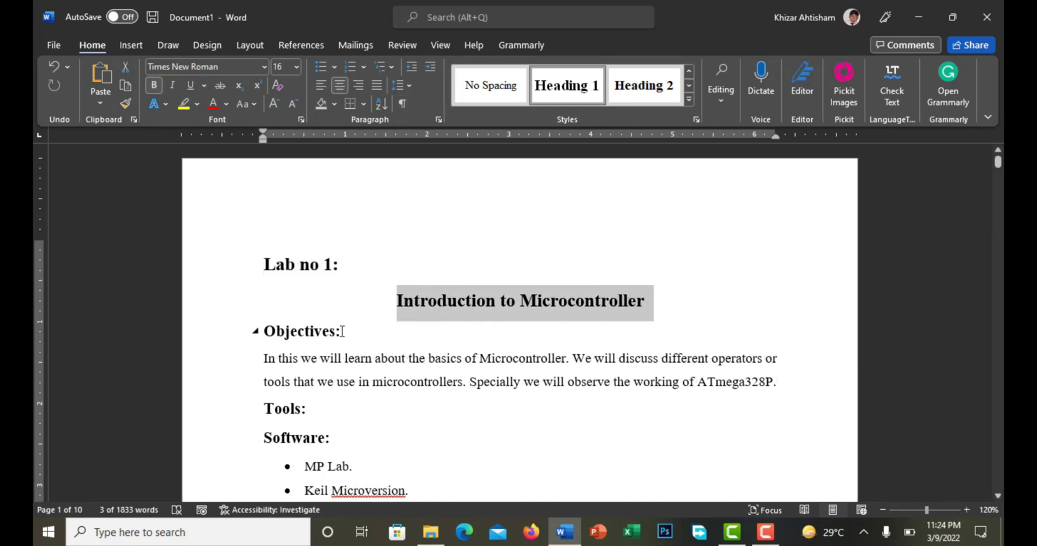
{"action": "left_click_drag", "start_coordinate": [342, 331], "coordinate": [263, 331]}
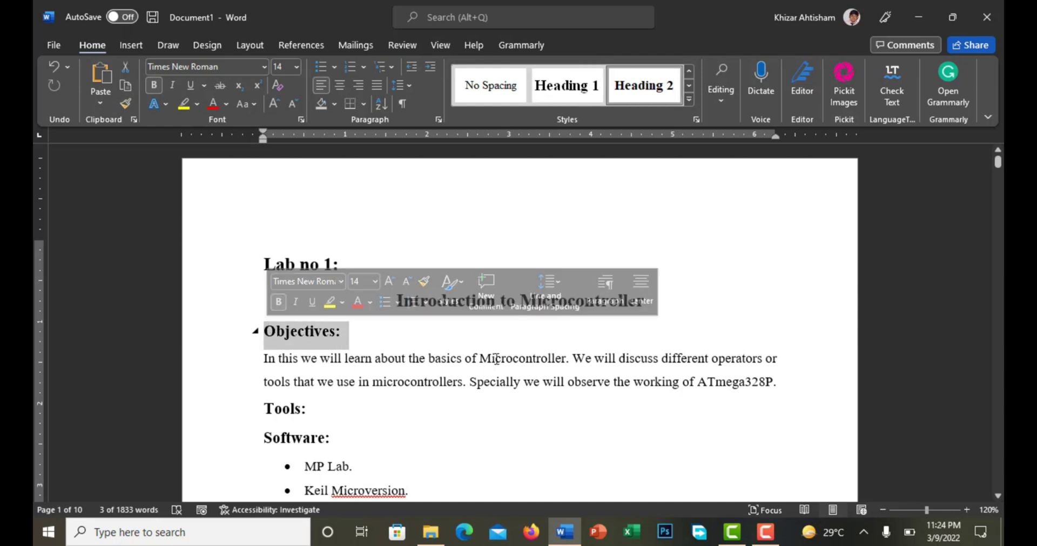
{"action": "left_click_drag", "start_coordinate": [822, 394], "coordinate": [181, 363]}
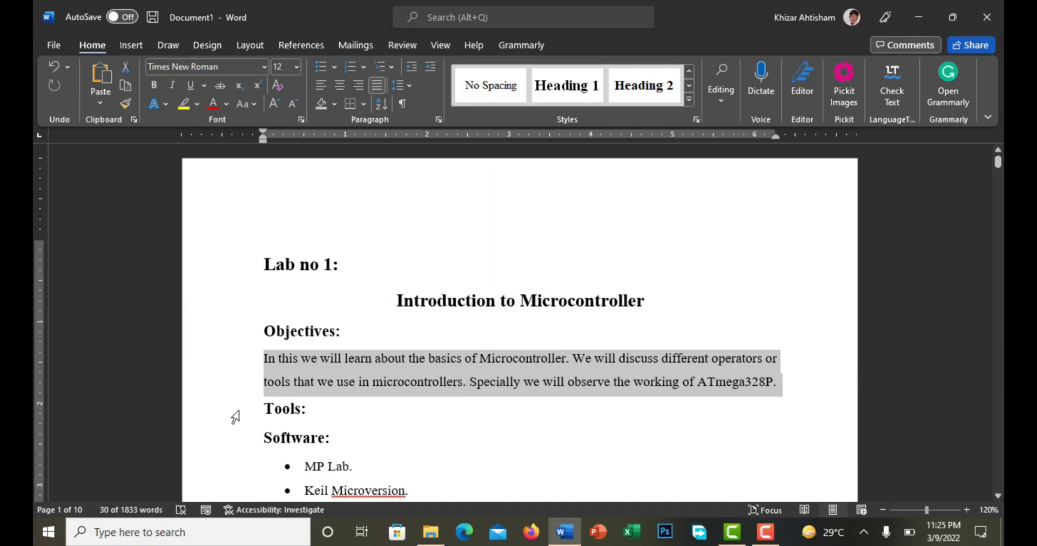
{"action": "scroll", "coordinate": [234, 419], "scroll_direction": "down", "scroll_amount": 3}
{"action": "left_click_drag", "start_coordinate": [328, 249], "coordinate": [226, 262]}
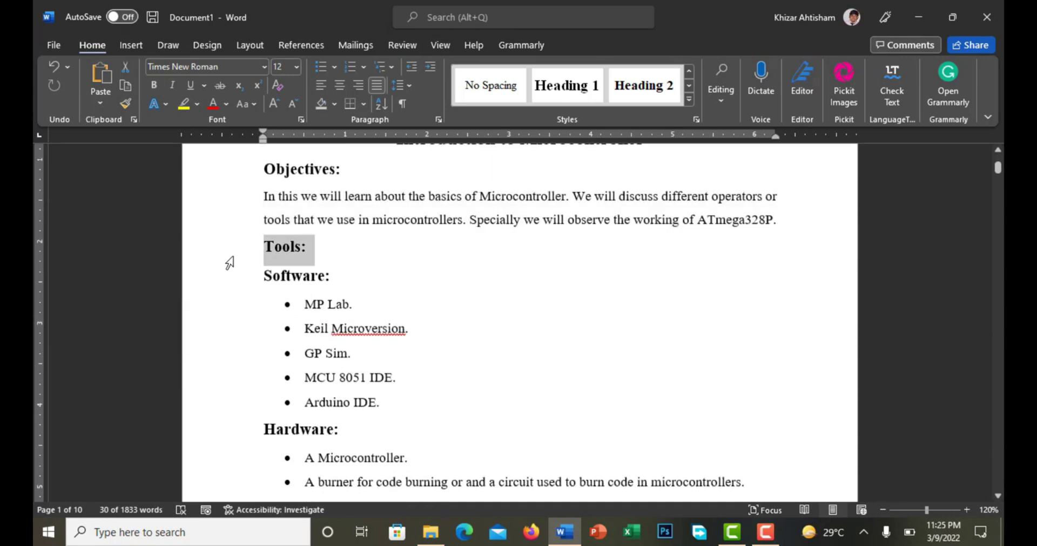
{"action": "left_click_drag", "start_coordinate": [345, 278], "coordinate": [233, 273]}
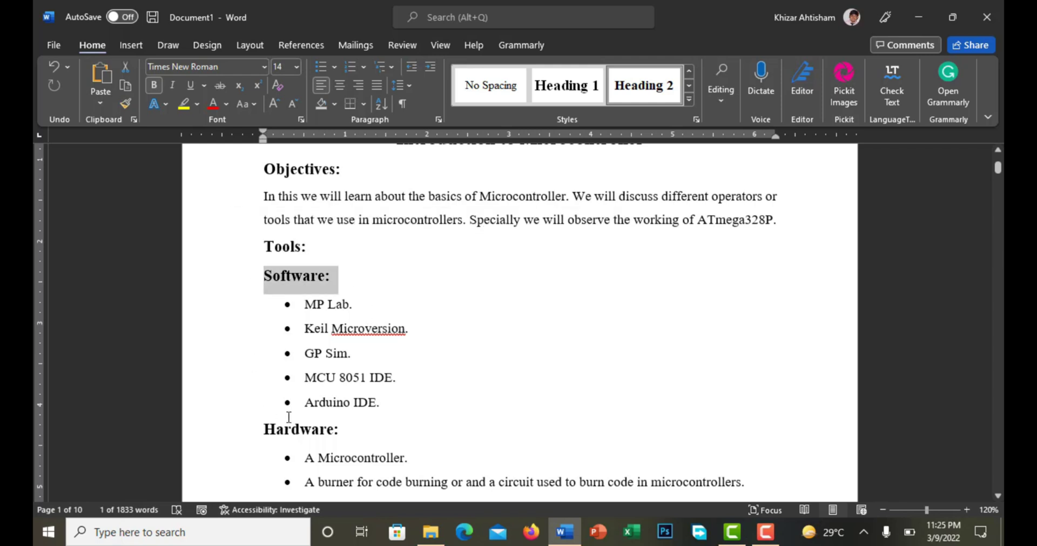
{"action": "left_click_drag", "start_coordinate": [320, 437], "coordinate": [250, 432]}
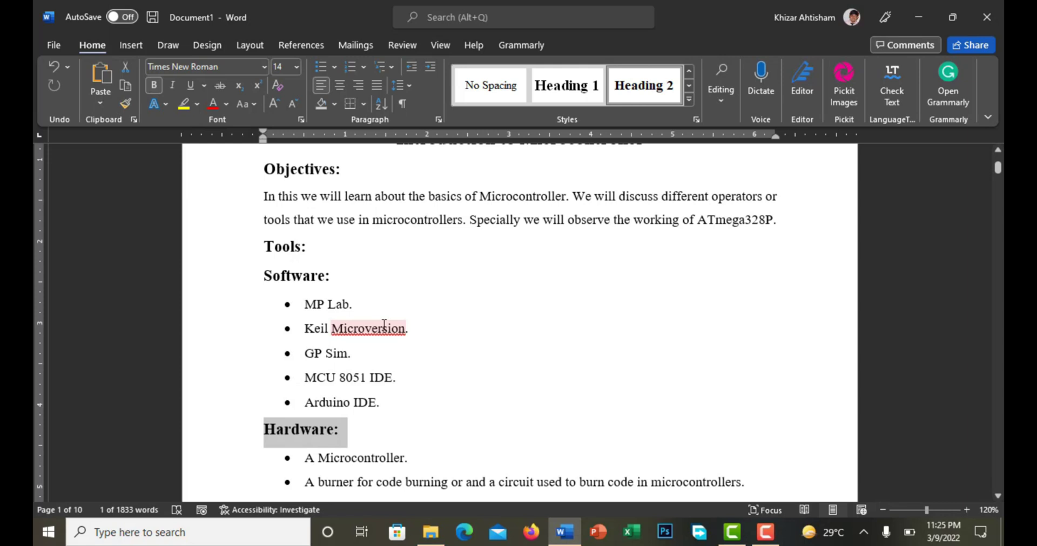
Step: Review the layout from "What is Microcontroller?" through the structure diagram, pin function table and pins explanation
{"action": "scroll", "coordinate": [384, 325], "scroll_direction": "down", "scroll_amount": 6}
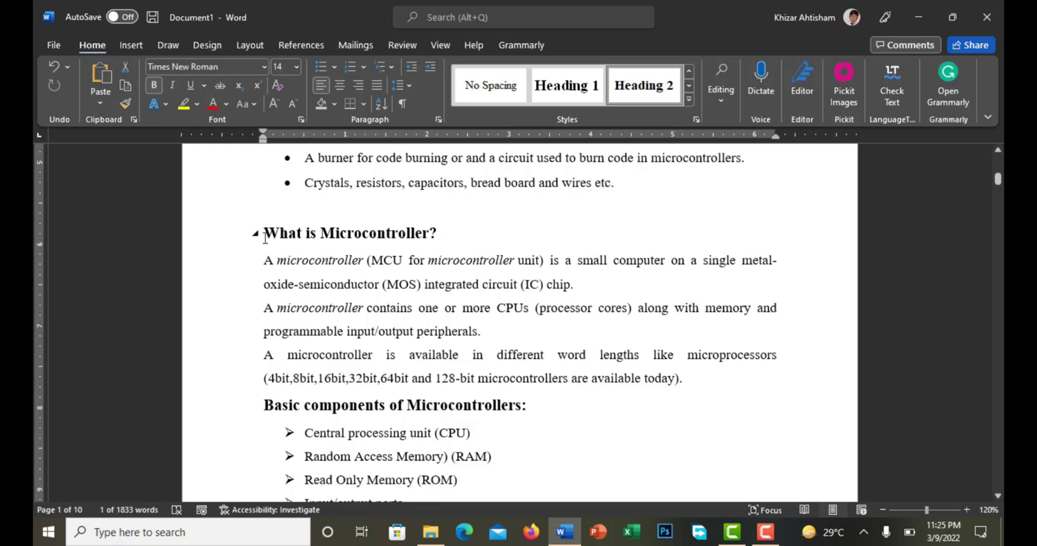
{"action": "scroll", "coordinate": [265, 243], "scroll_direction": "down", "scroll_amount": 15}
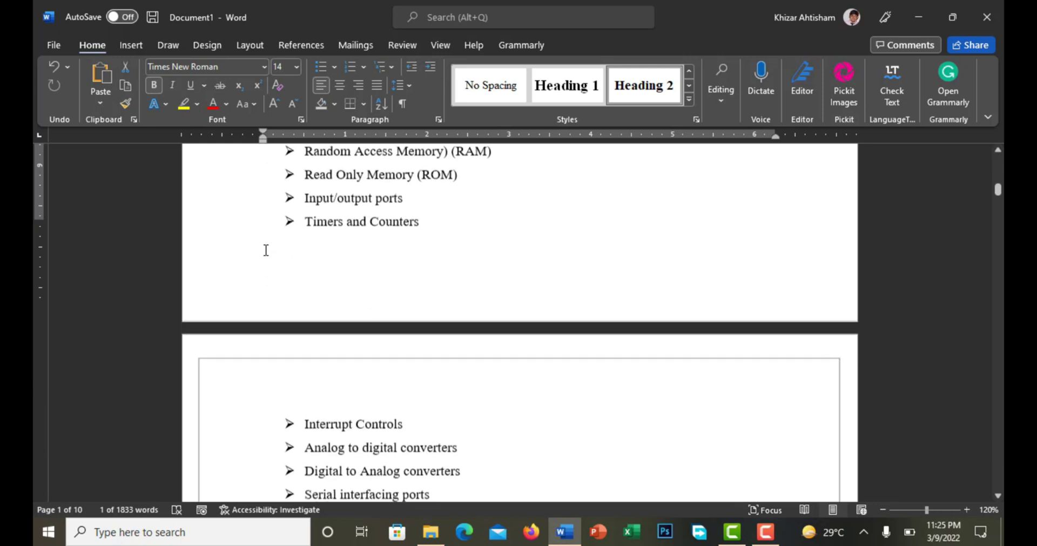
{"action": "scroll", "coordinate": [500, 286], "scroll_direction": "up", "scroll_amount": 3}
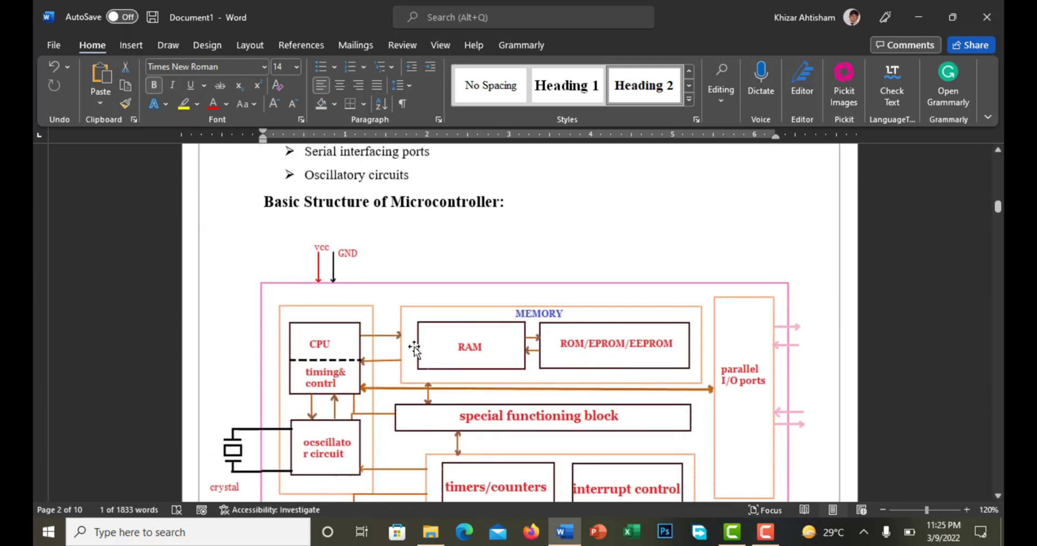
{"action": "scroll", "coordinate": [413, 351], "scroll_direction": "down", "scroll_amount": 15}
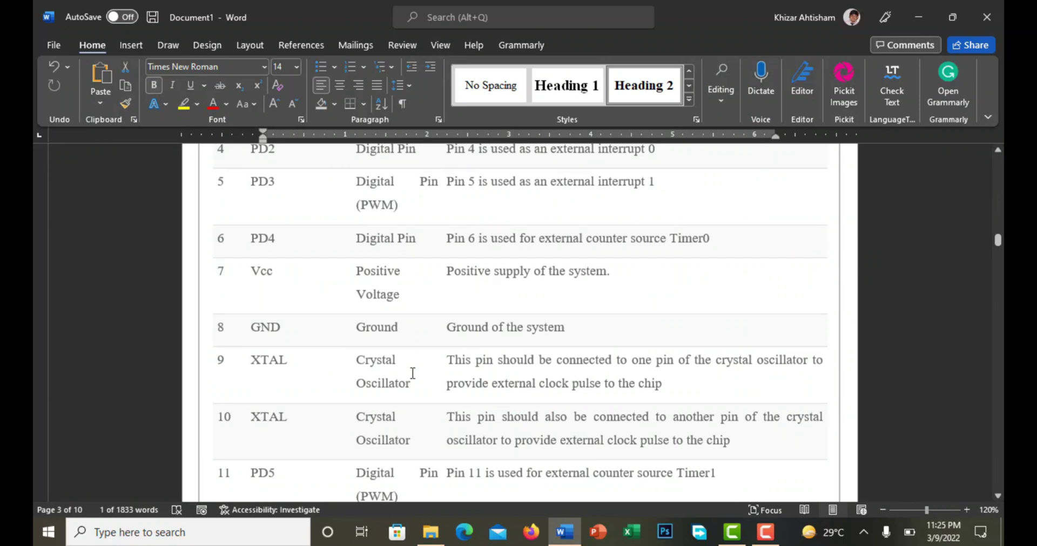
{"action": "scroll", "coordinate": [413, 372], "scroll_direction": "down", "scroll_amount": 12}
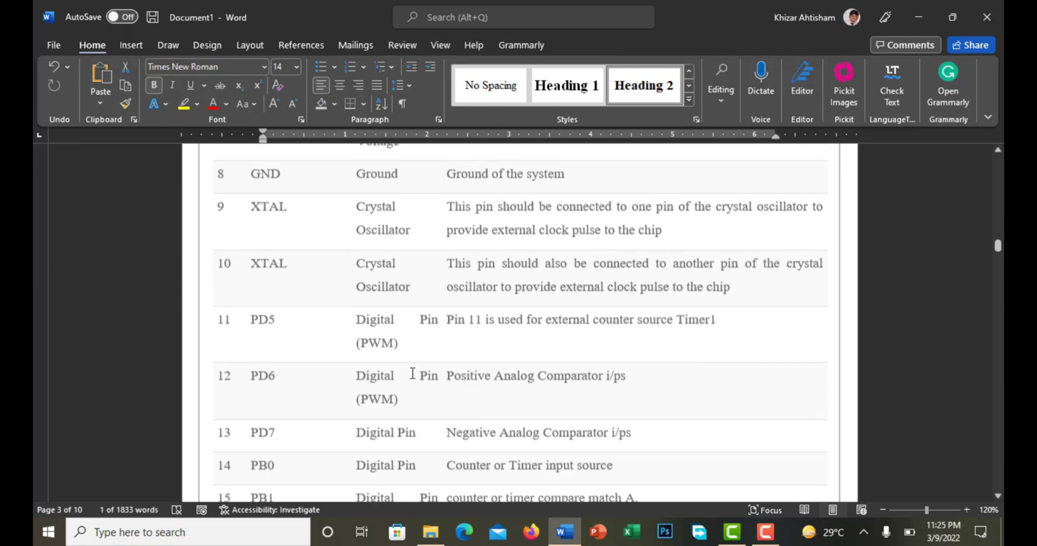
{"action": "scroll", "coordinate": [408, 384], "scroll_direction": "down", "scroll_amount": 20}
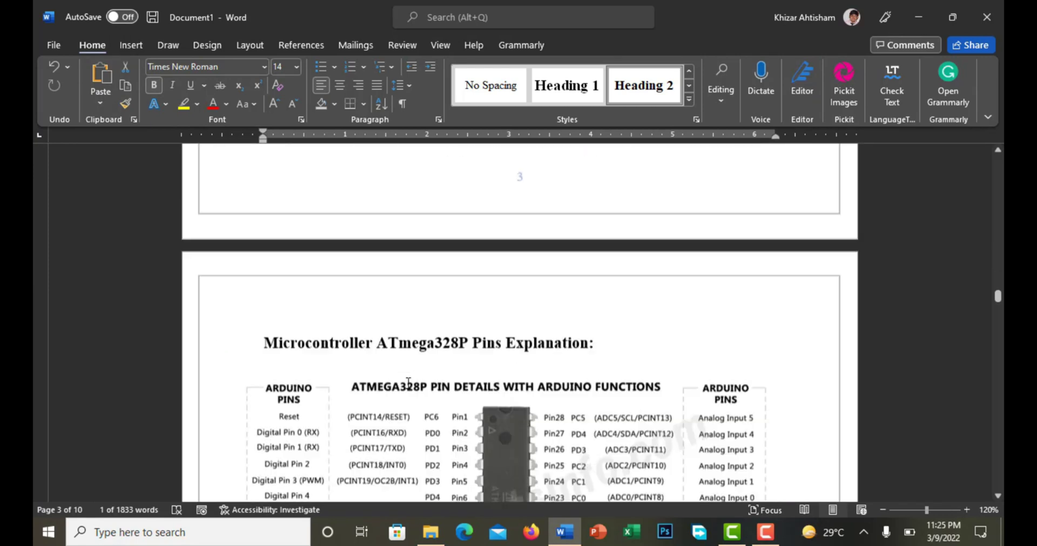
{"action": "scroll", "coordinate": [408, 384], "scroll_direction": "up", "scroll_amount": 3}
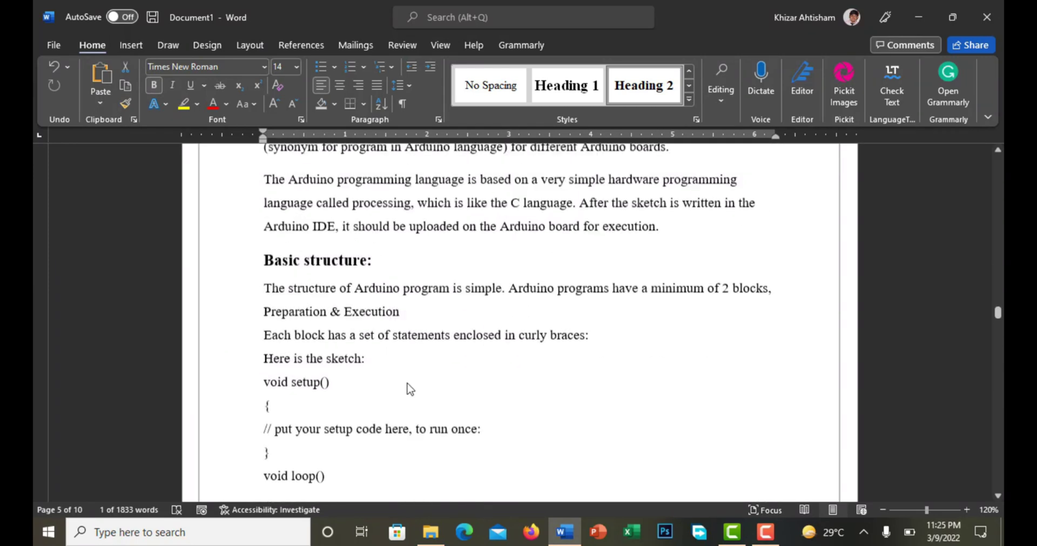
Step: Review the layout of the "Basic structure:" section and of the "PinMode(), DigitalWrite() and Delay()" section with its Arduino wiring picture
{"action": "left_click", "coordinate": [372, 280]}
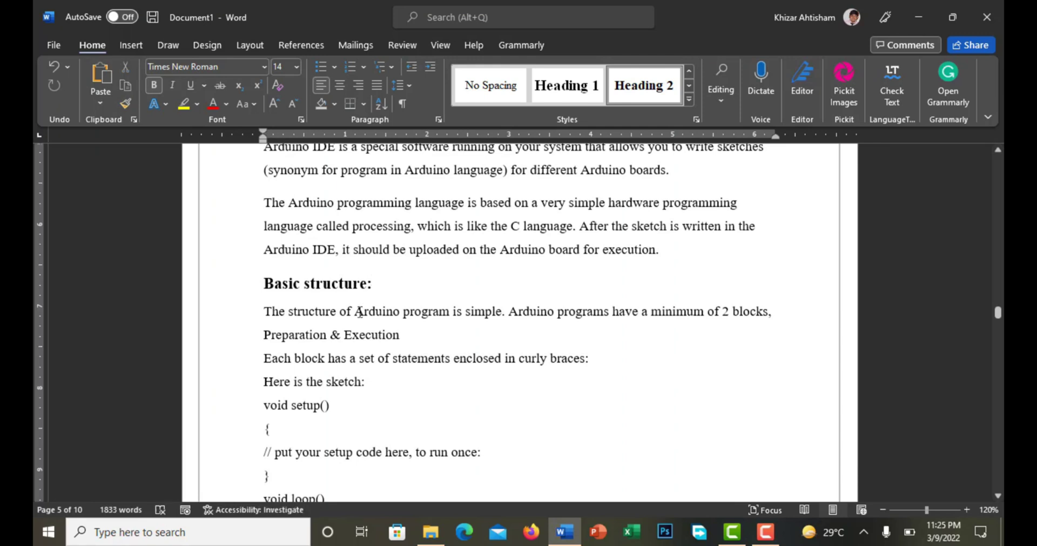
{"action": "scroll", "coordinate": [354, 339], "scroll_direction": "down", "scroll_amount": 3}
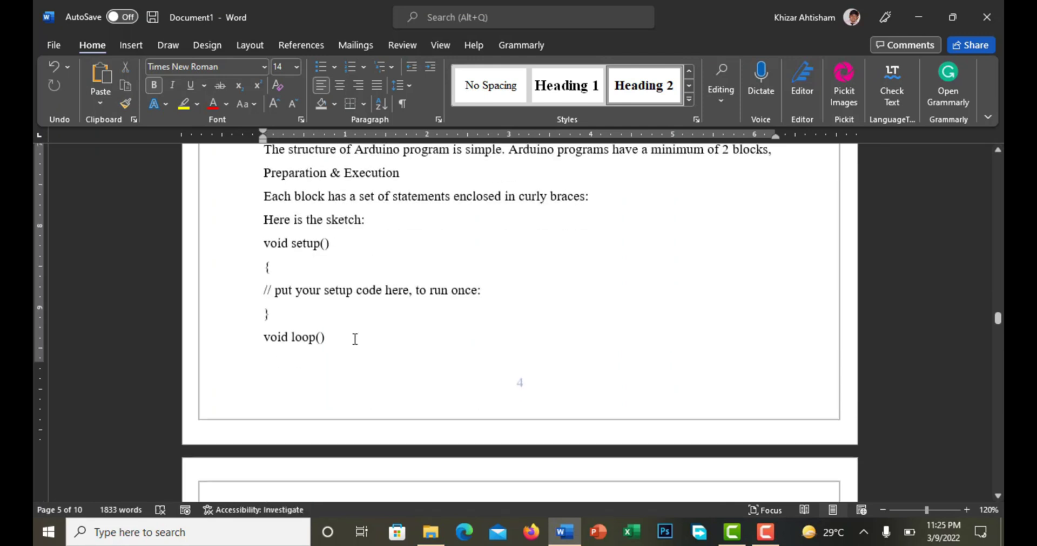
{"action": "scroll", "coordinate": [292, 318], "scroll_direction": "up", "scroll_amount": 3}
{"action": "scroll", "coordinate": [308, 286], "scroll_direction": "down", "scroll_amount": 3}
{"action": "scroll", "coordinate": [388, 229], "scroll_direction": "up", "scroll_amount": 4}
{"action": "scroll", "coordinate": [352, 358], "scroll_direction": "down", "scroll_amount": 12}
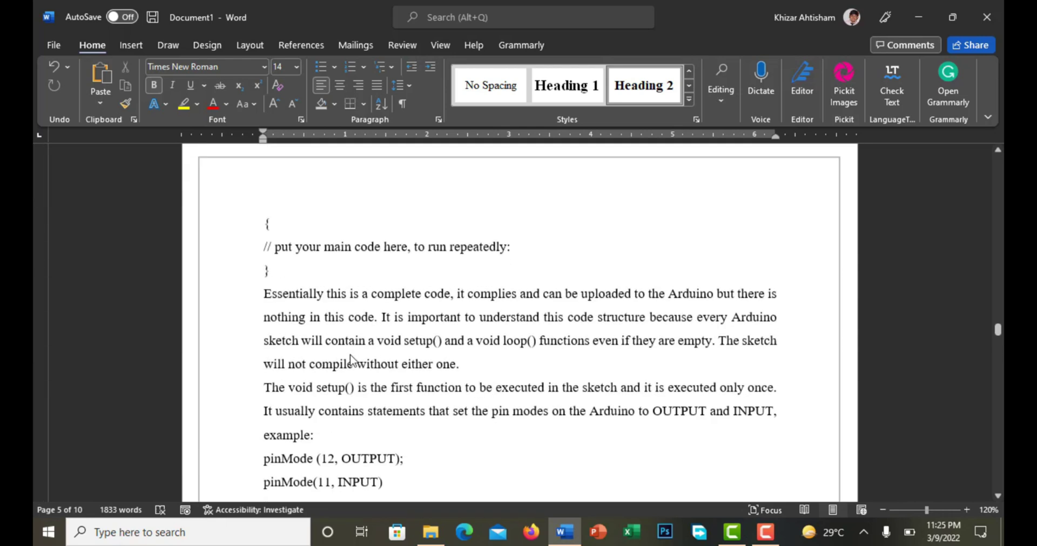
{"action": "scroll", "coordinate": [359, 243], "scroll_direction": "down", "scroll_amount": 3}
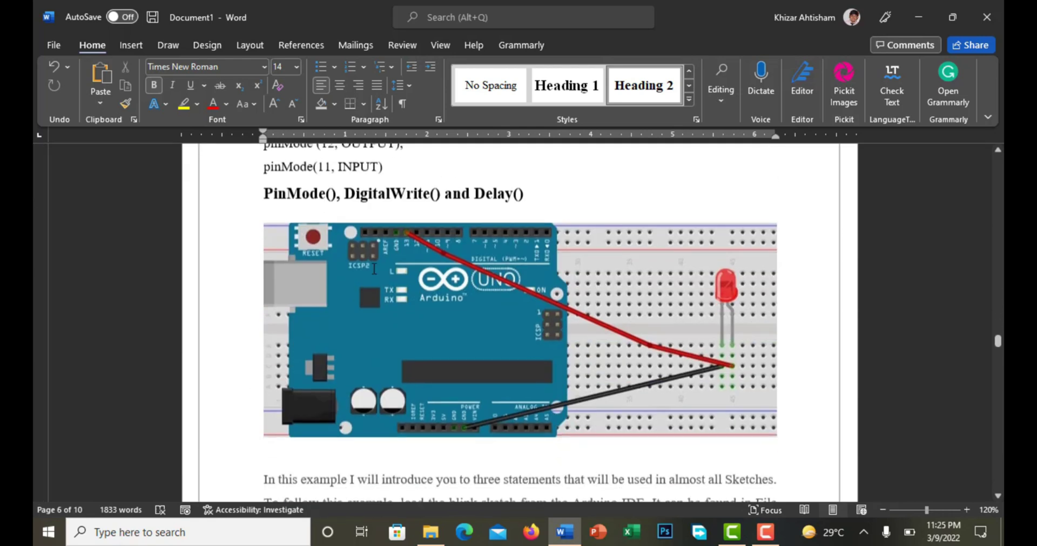
{"action": "left_click", "coordinate": [414, 275]}
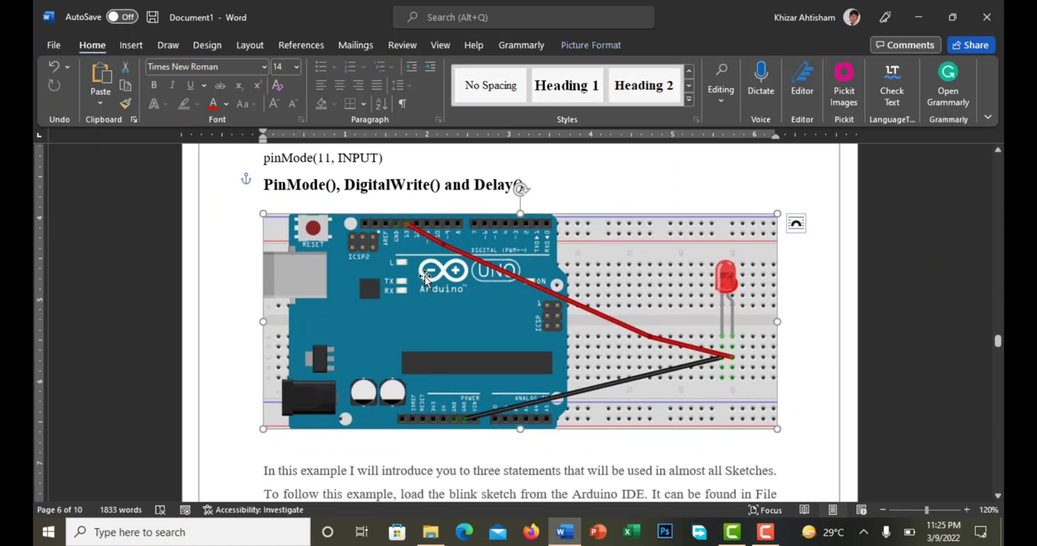
{"action": "scroll", "coordinate": [410, 287], "scroll_direction": "down", "scroll_amount": 6}
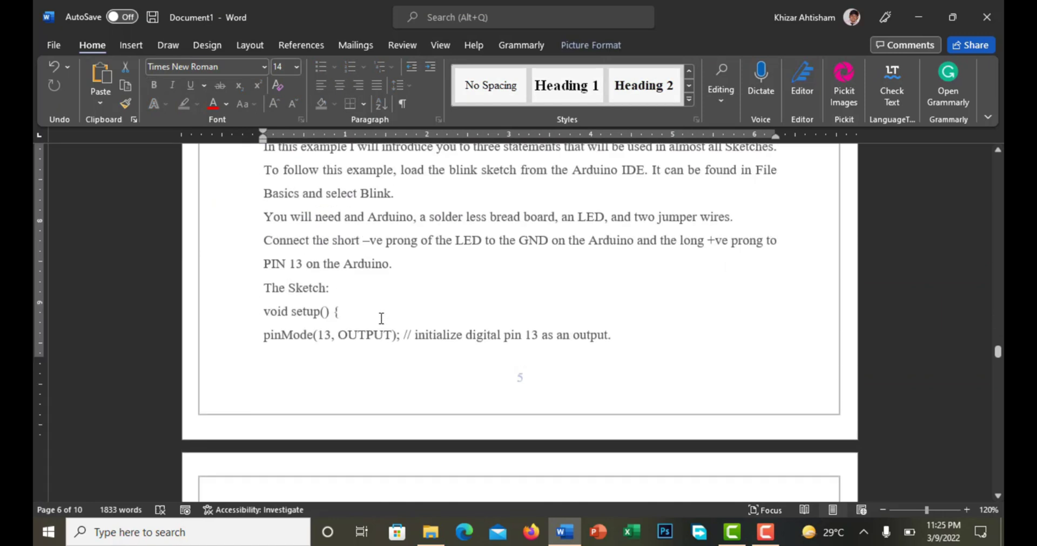
{"action": "scroll", "coordinate": [373, 313], "scroll_direction": "down", "scroll_amount": 2}
{"action": "scroll", "coordinate": [324, 253], "scroll_direction": "up", "scroll_amount": 2}
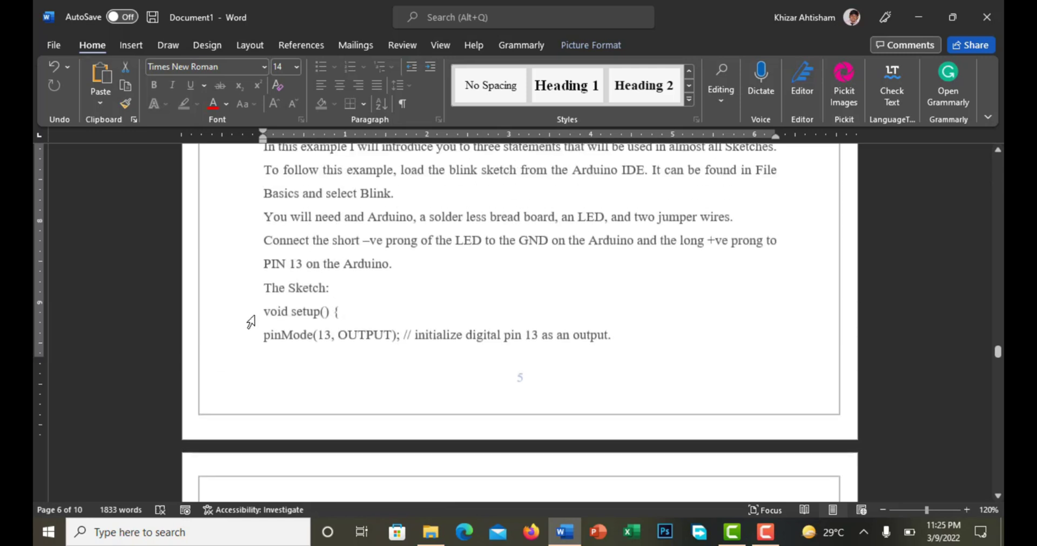
Step: Select the blink sketch code, review the digitalWrite() and delay() explanations, and select the Arduino wiring picture
{"action": "left_click_drag", "start_coordinate": [266, 312], "coordinate": [317, 412]}
{"action": "scroll", "coordinate": [331, 364], "scroll_direction": "down", "scroll_amount": 10}
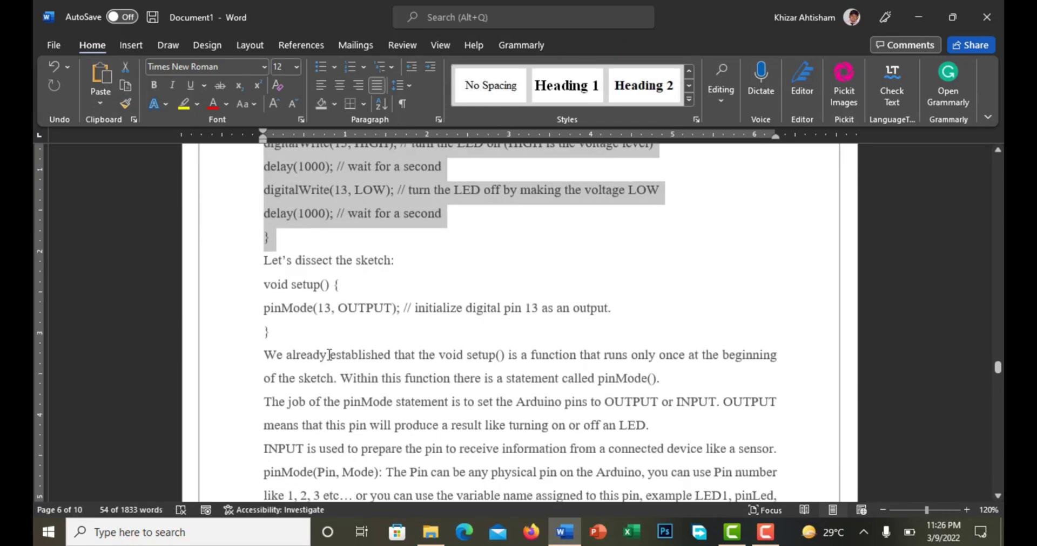
{"action": "scroll", "coordinate": [332, 365], "scroll_direction": "down", "scroll_amount": 10}
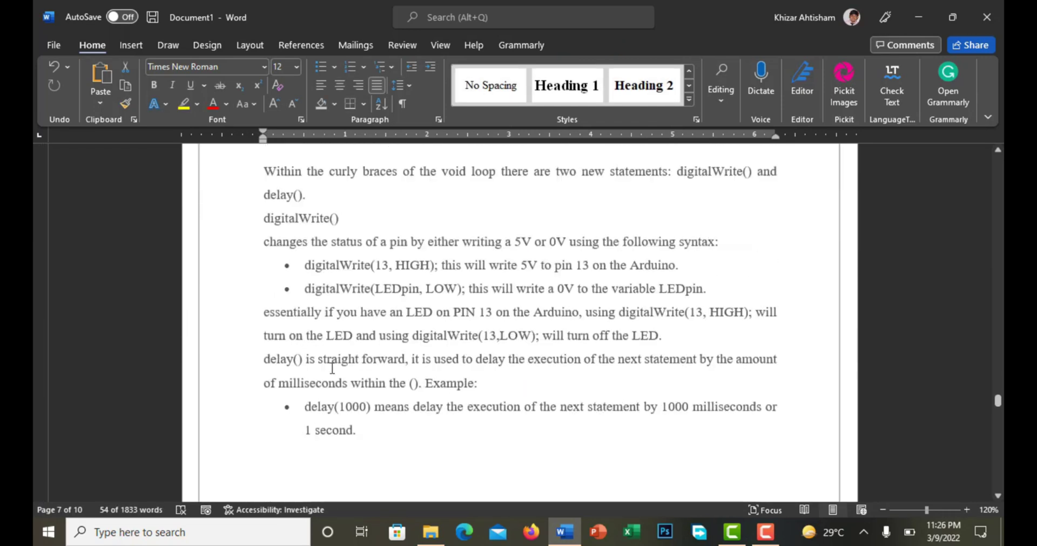
{"action": "scroll", "coordinate": [336, 370], "scroll_direction": "up", "scroll_amount": 20}
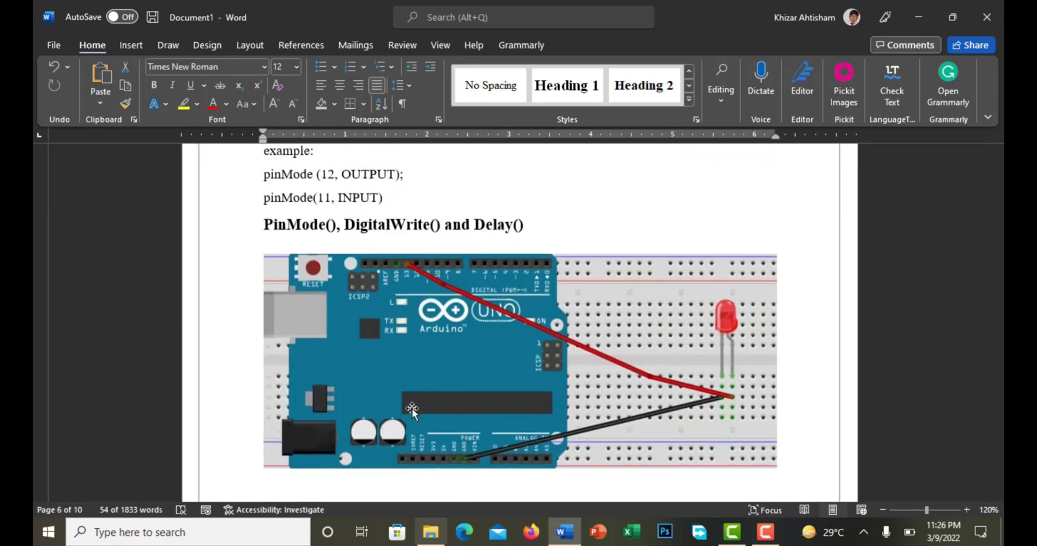
{"action": "left_click", "coordinate": [453, 323]}
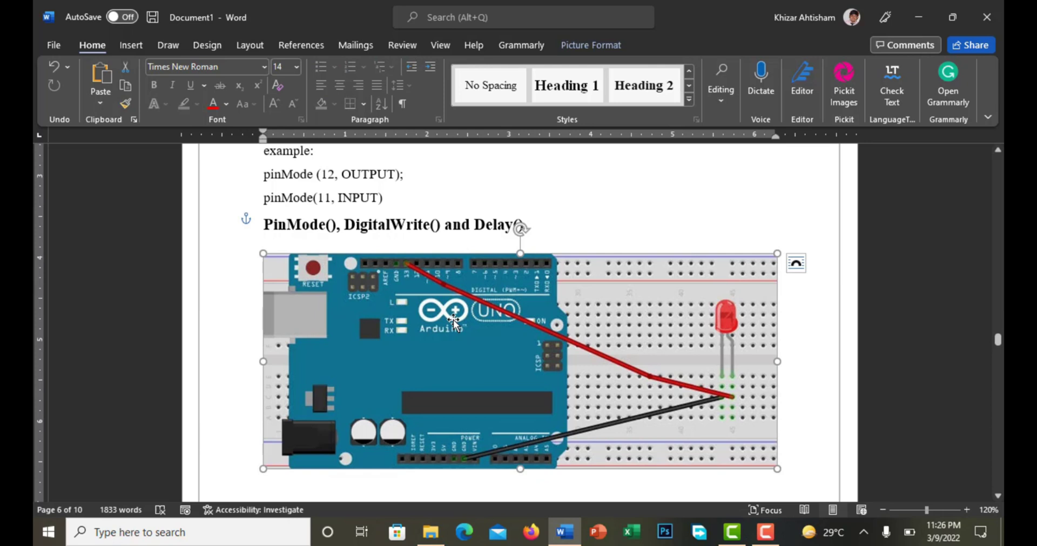
Step: Review the page layout from the digitalWrite() text and Blink screenshot through the push button sketch to the References heading
{"action": "scroll", "coordinate": [453, 330], "scroll_direction": "down", "scroll_amount": 10}
{"action": "scroll", "coordinate": [454, 354], "scroll_direction": "down", "scroll_amount": 12}
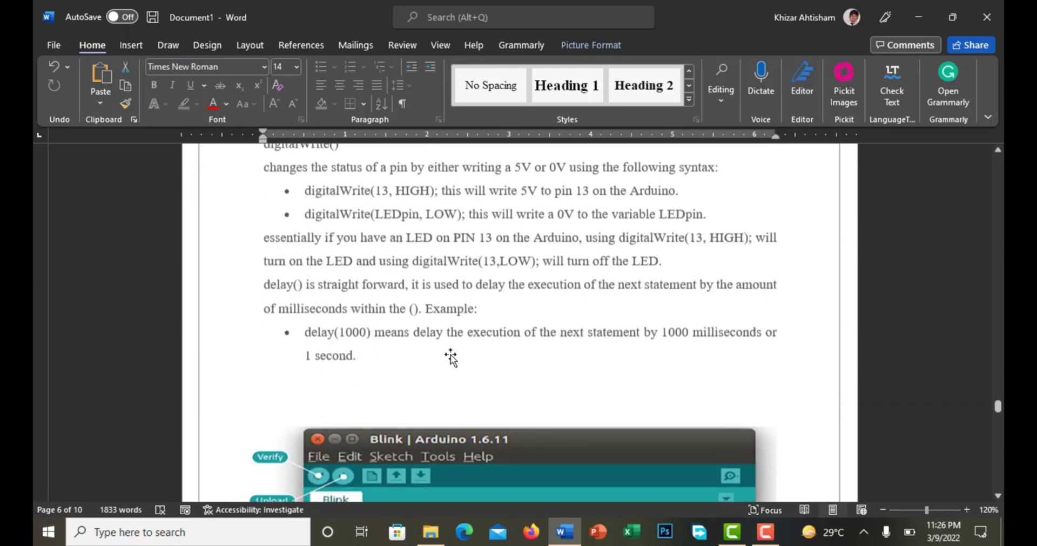
{"action": "scroll", "coordinate": [450, 358], "scroll_direction": "down", "scroll_amount": 8}
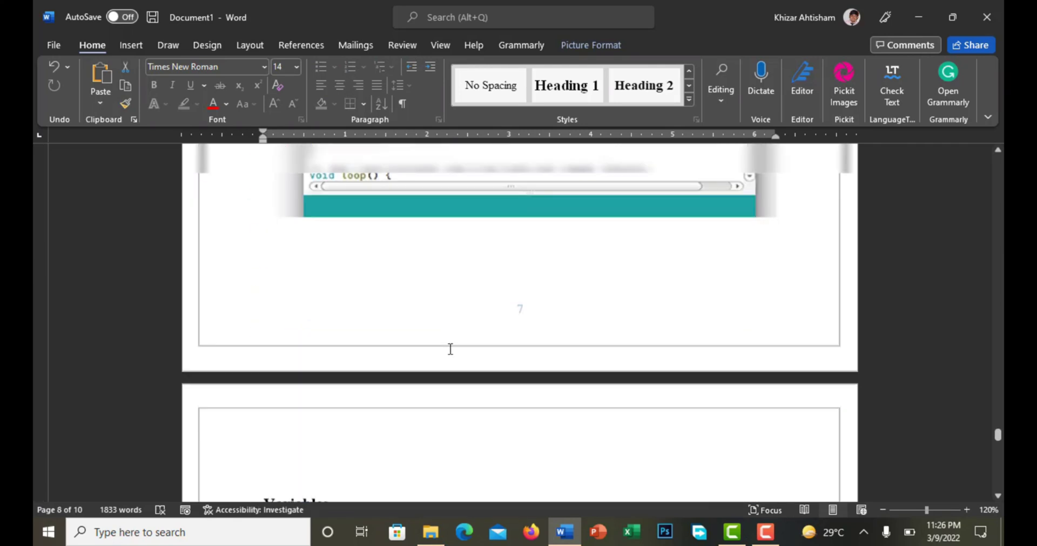
{"action": "scroll", "coordinate": [450, 352], "scroll_direction": "down", "scroll_amount": 15}
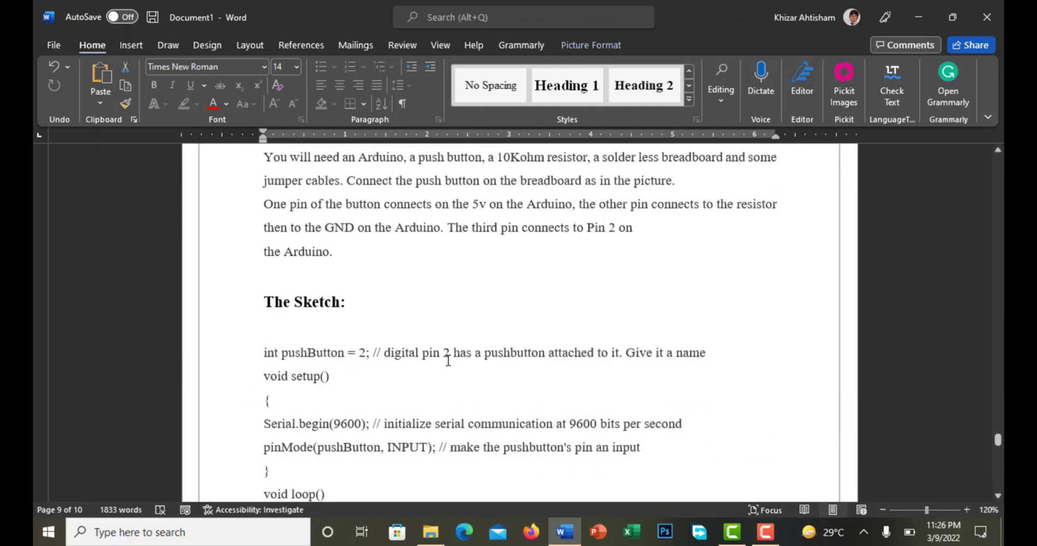
{"action": "scroll", "coordinate": [448, 362], "scroll_direction": "down", "scroll_amount": 1}
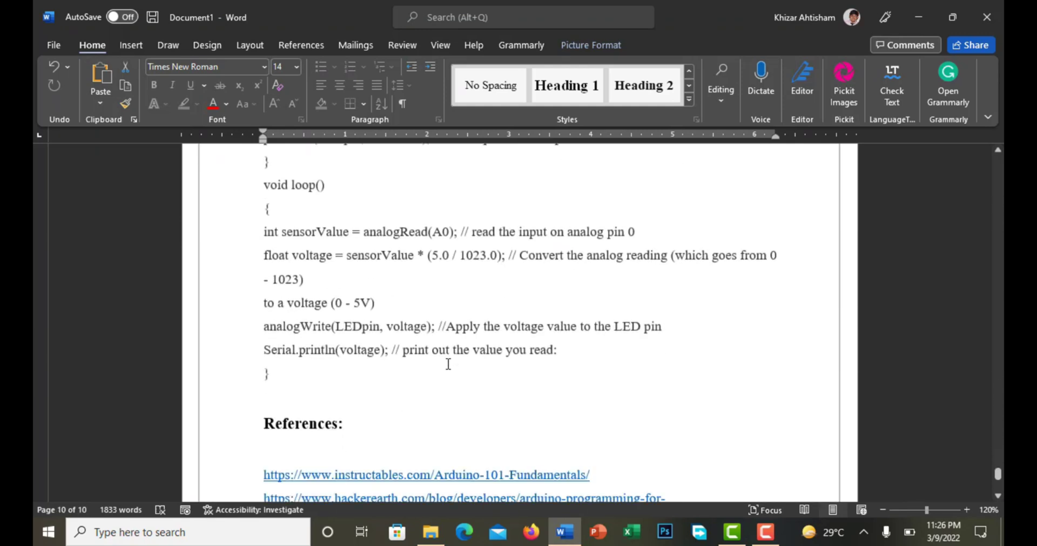
{"action": "scroll", "coordinate": [449, 365], "scroll_direction": "up", "scroll_amount": 15}
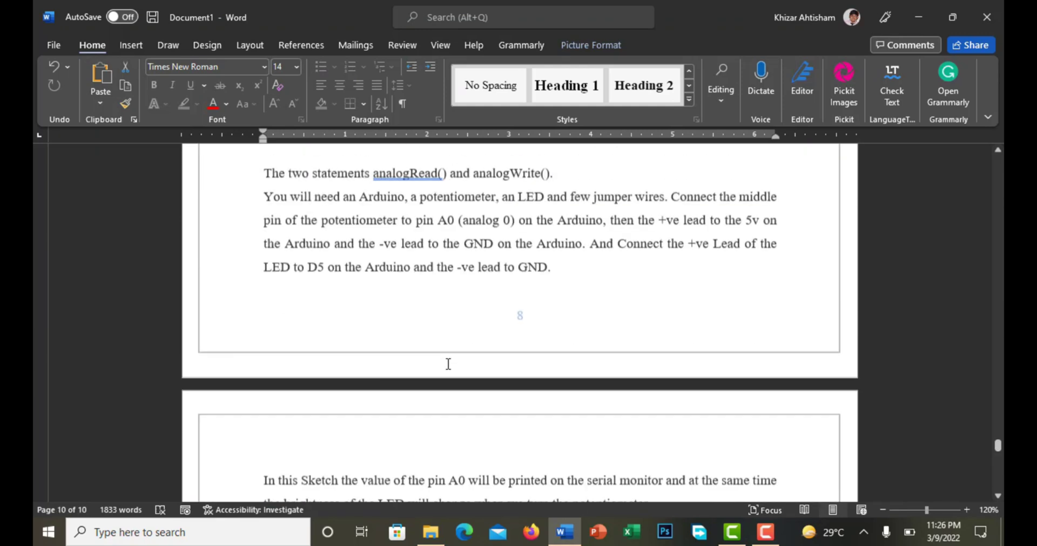
Step: Return to the Blink code editor screenshot, select it and check its placement on the page
{"action": "scroll", "coordinate": [448, 364], "scroll_direction": "up", "scroll_amount": 20}
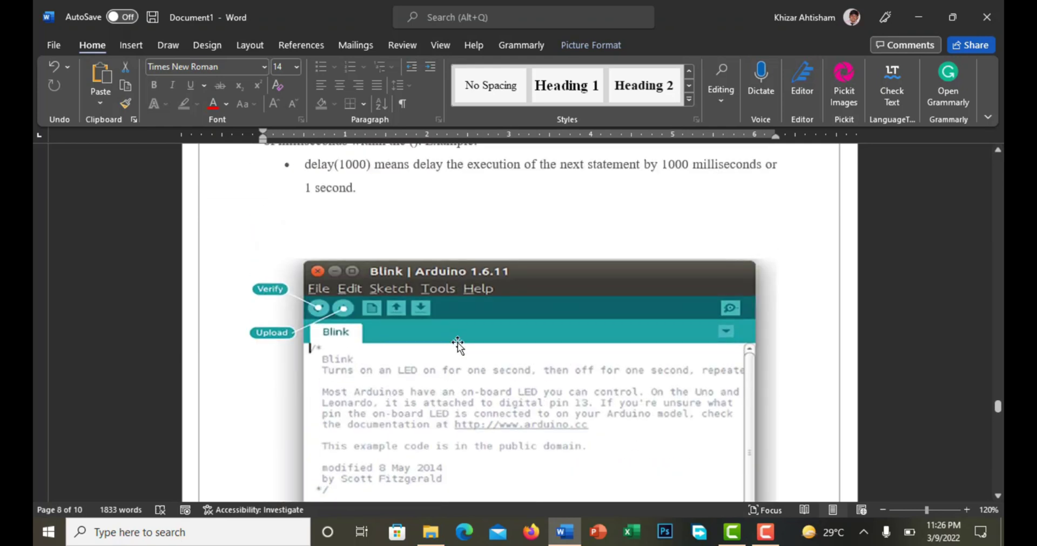
{"action": "left_click", "coordinate": [458, 347]}
{"action": "scroll", "coordinate": [457, 349], "scroll_direction": "down", "scroll_amount": 6}
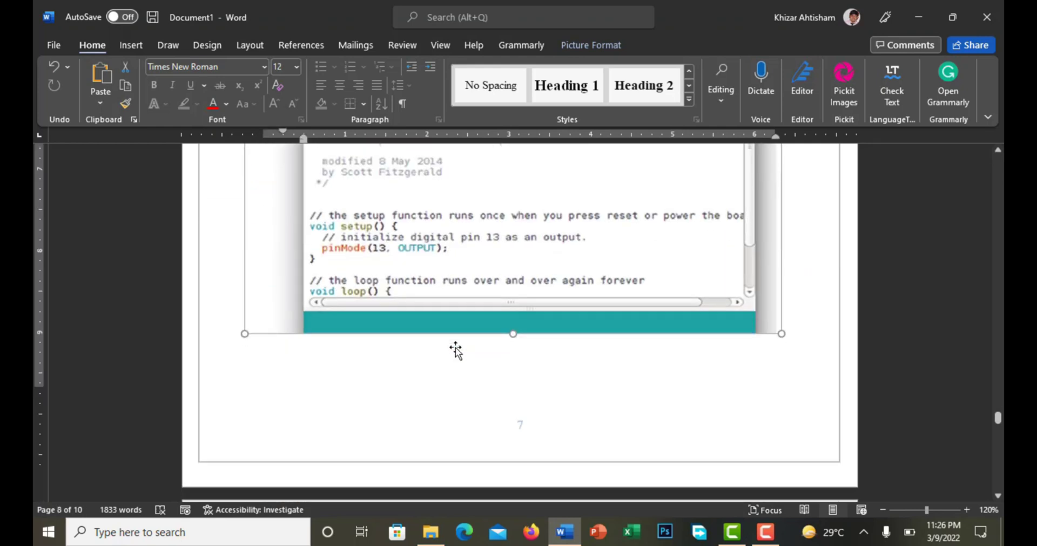
{"action": "scroll", "coordinate": [455, 351], "scroll_direction": "up", "scroll_amount": 5}
{"action": "scroll", "coordinate": [456, 350], "scroll_direction": "up", "scroll_amount": 2}
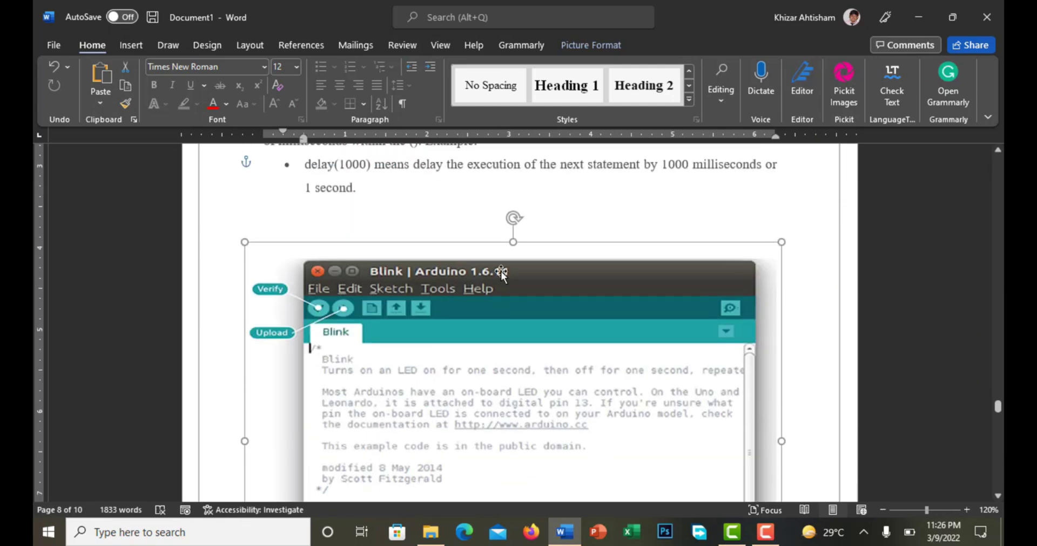
Step: Review the layout of the Variables section, the analogRead() and analogWrite() text and the LEDpin sketch
{"action": "scroll", "coordinate": [500, 268], "scroll_direction": "down", "scroll_amount": 12}
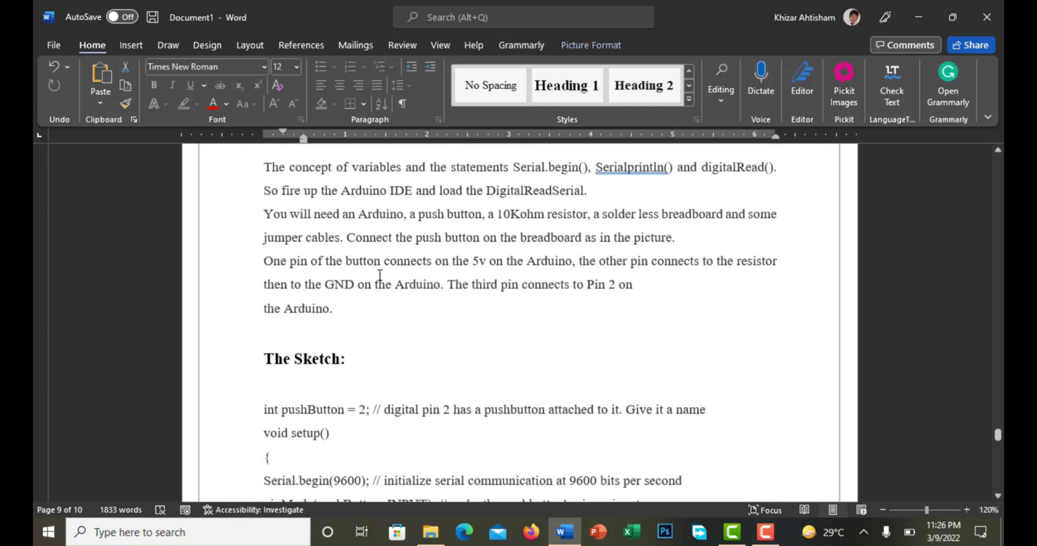
{"action": "scroll", "coordinate": [380, 276], "scroll_direction": "down", "scroll_amount": 10}
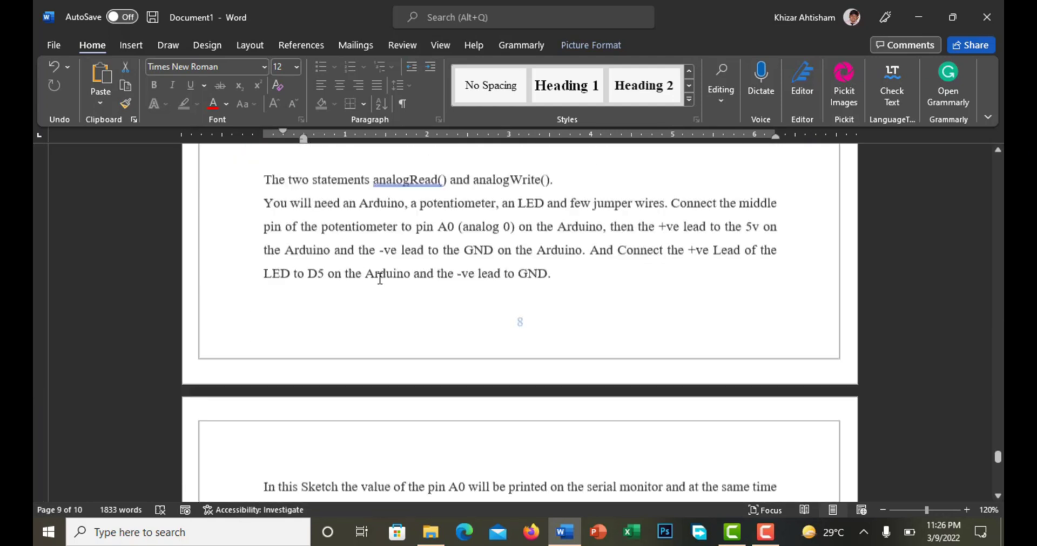
{"action": "scroll", "coordinate": [379, 279], "scroll_direction": "down", "scroll_amount": 6}
{"action": "scroll", "coordinate": [377, 284], "scroll_direction": "down", "scroll_amount": 4}
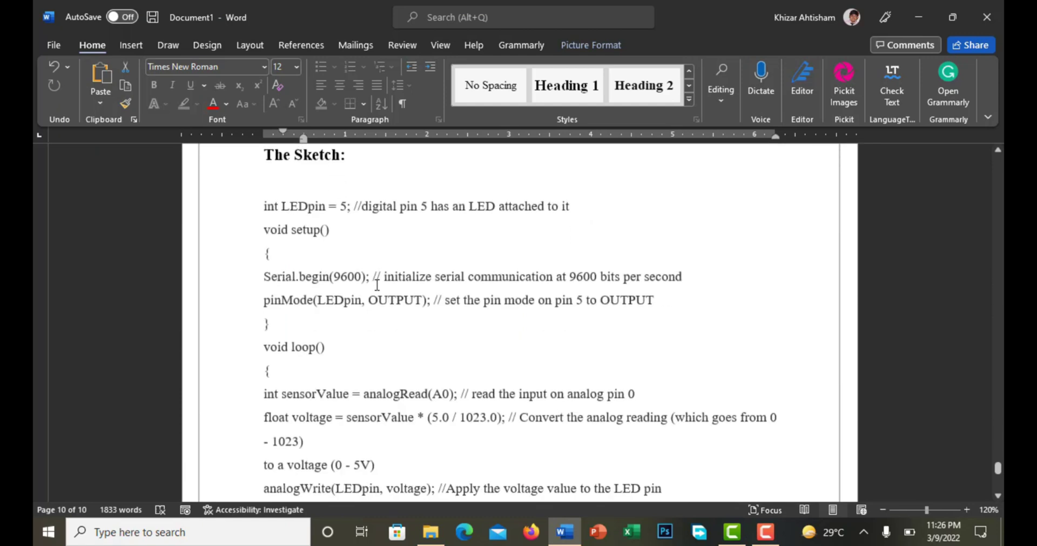
{"action": "scroll", "coordinate": [377, 284], "scroll_direction": "down", "scroll_amount": 3}
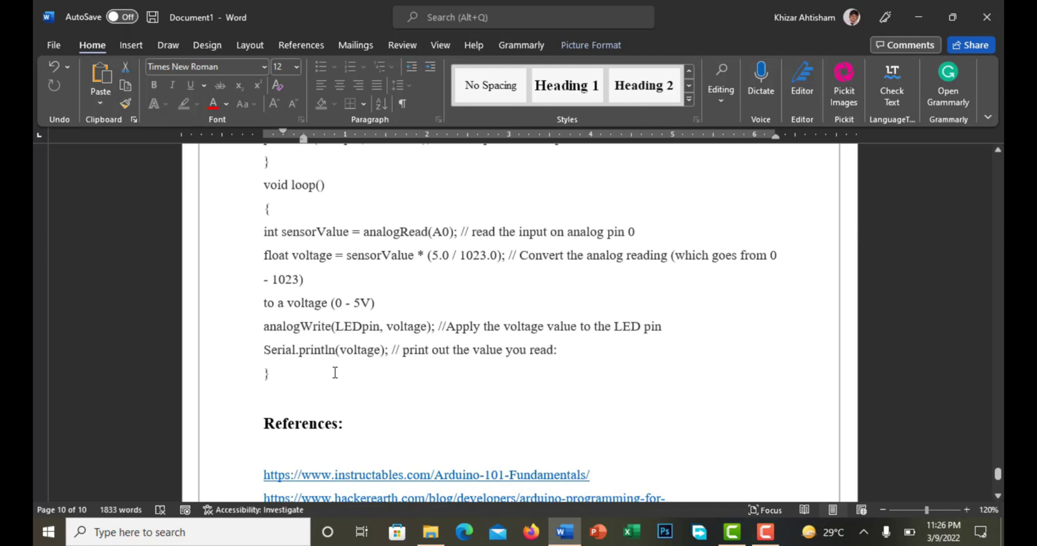
Step: Insert a page break before the "References:" heading so the references start on a new page
{"action": "scroll", "coordinate": [335, 372], "scroll_direction": "down", "scroll_amount": 3}
{"action": "left_click", "coordinate": [317, 248]}
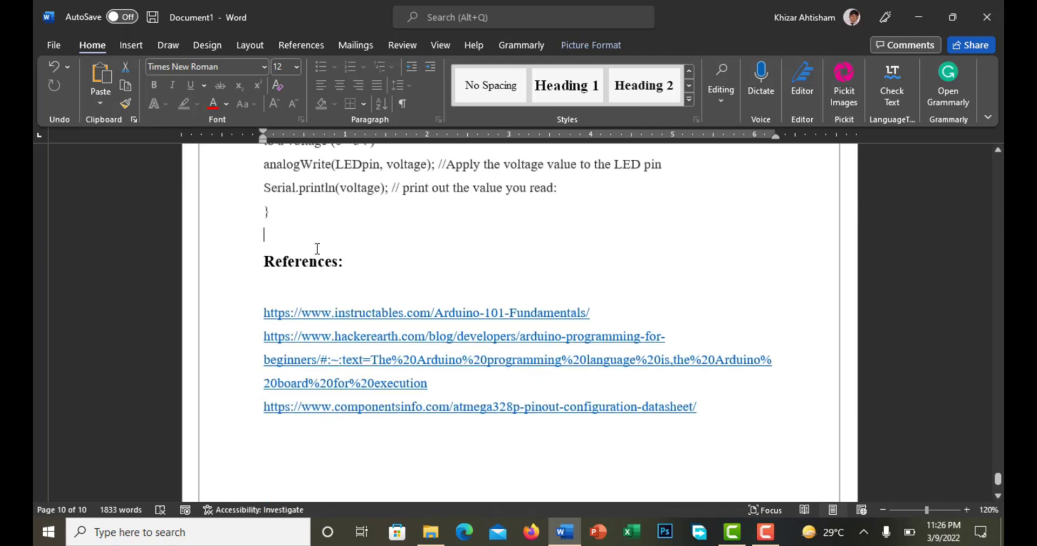
{"action": "left_click", "coordinate": [135, 44]}
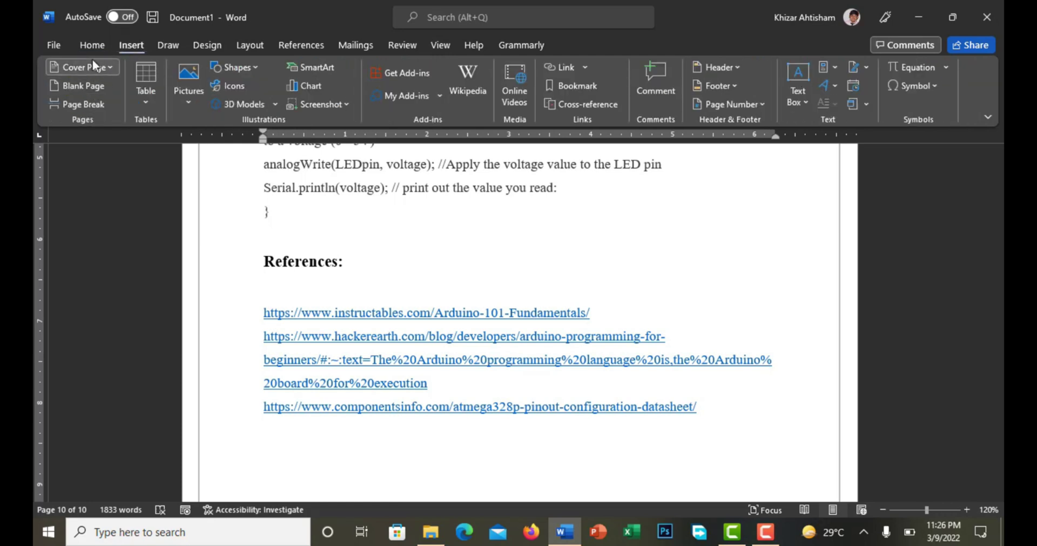
{"action": "left_click", "coordinate": [88, 104]}
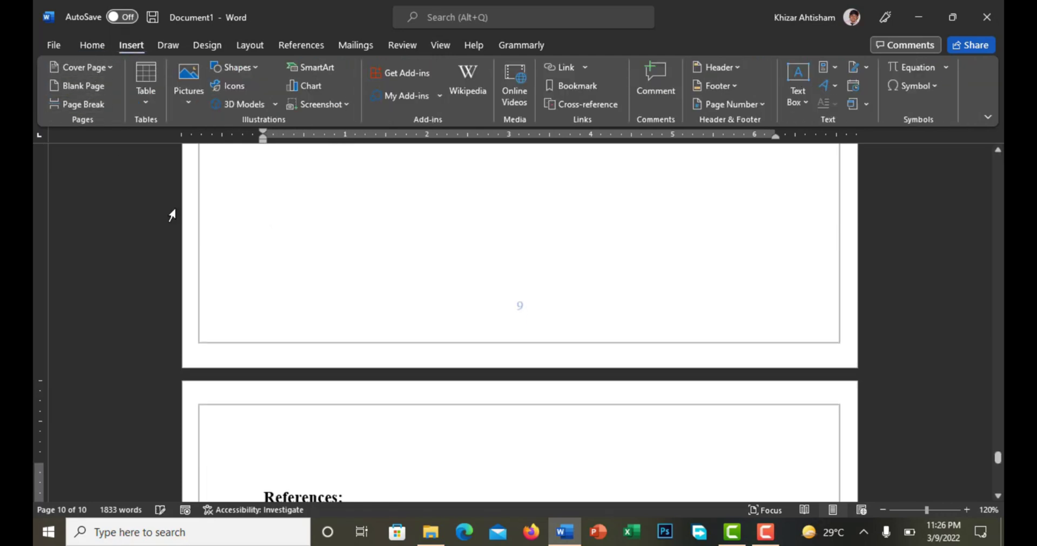
{"action": "scroll", "coordinate": [280, 257], "scroll_direction": "down", "scroll_amount": 5}
Step: Return to the start of the report at "Lab no 1:" and insert the built-in Facet cover page
{"action": "scroll", "coordinate": [281, 259], "scroll_direction": "up", "scroll_amount": 20}
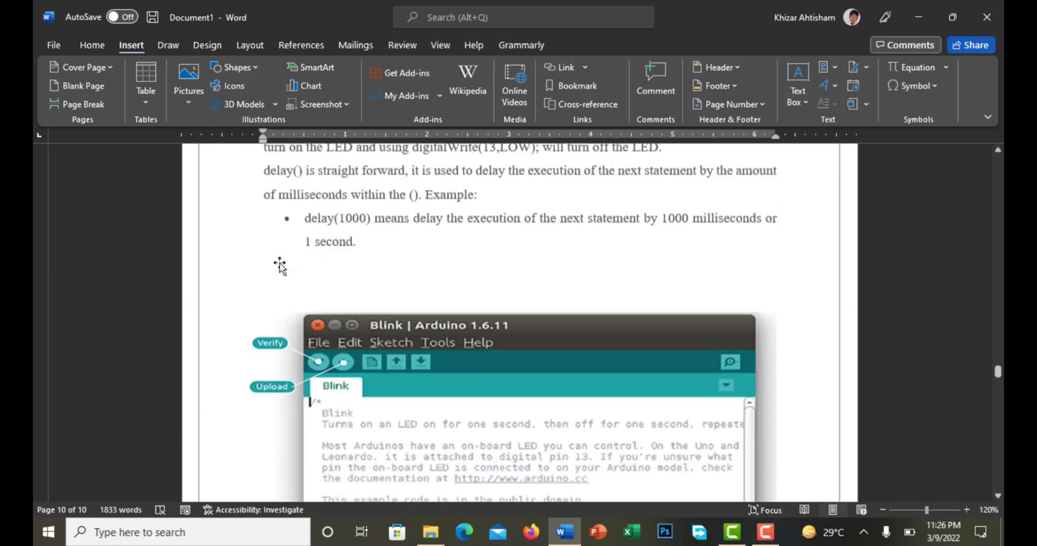
{"action": "scroll", "coordinate": [275, 226], "scroll_direction": "up", "scroll_amount": 20}
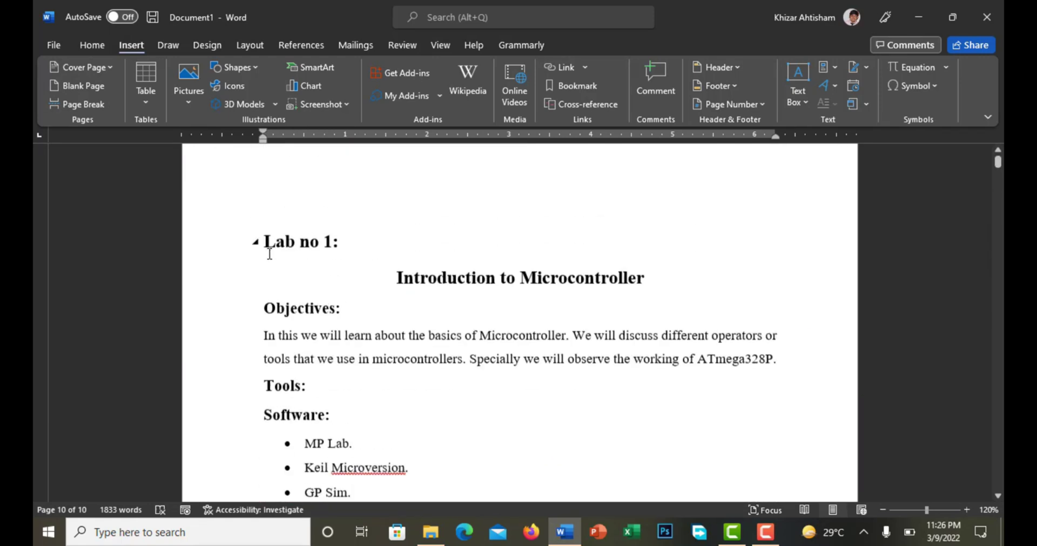
{"action": "left_click", "coordinate": [270, 234]}
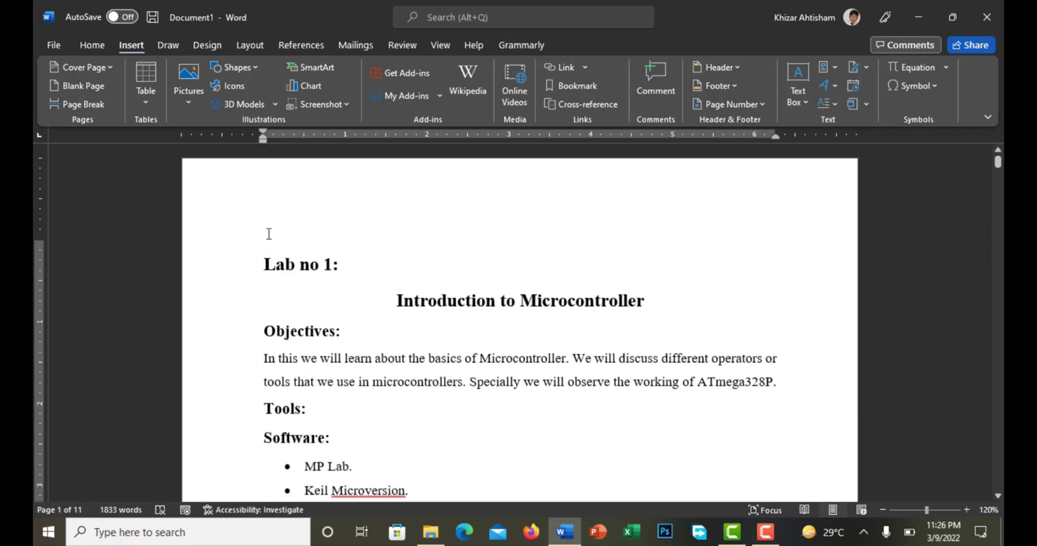
{"action": "left_click", "coordinate": [93, 66]}
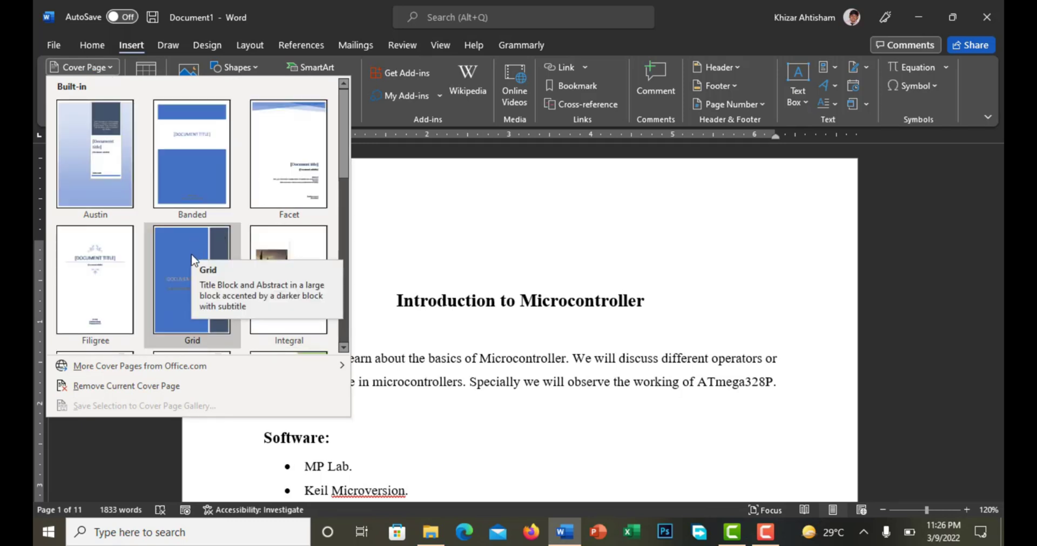
{"action": "scroll", "coordinate": [190, 259], "scroll_direction": "down", "scroll_amount": 5}
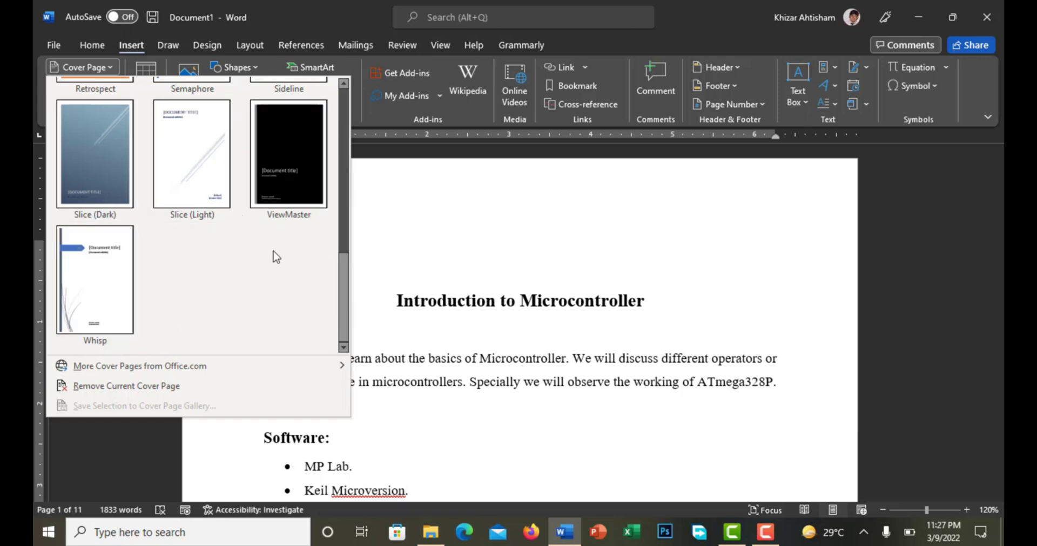
{"action": "scroll", "coordinate": [272, 251], "scroll_direction": "up", "scroll_amount": 5}
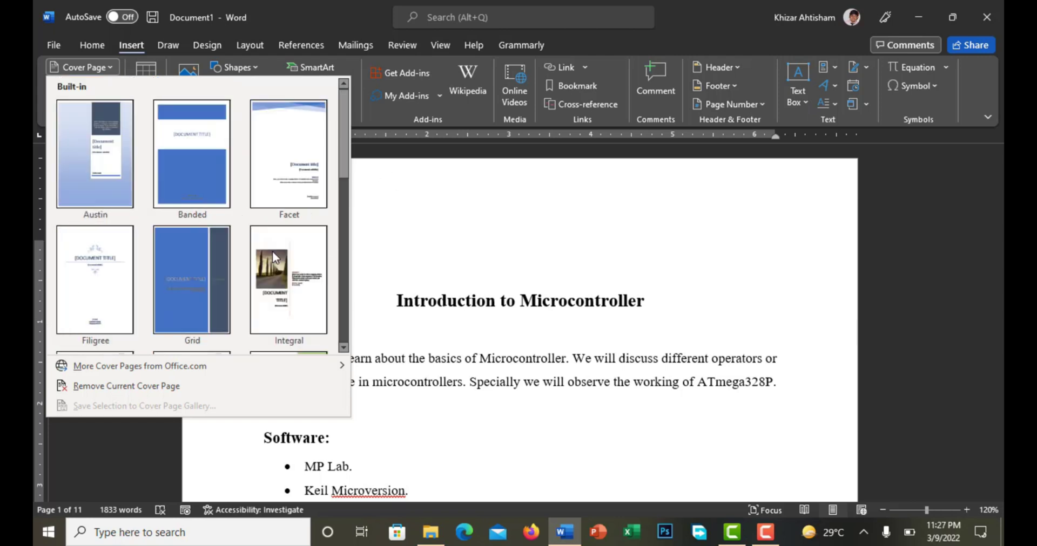
{"action": "left_click", "coordinate": [285, 197]}
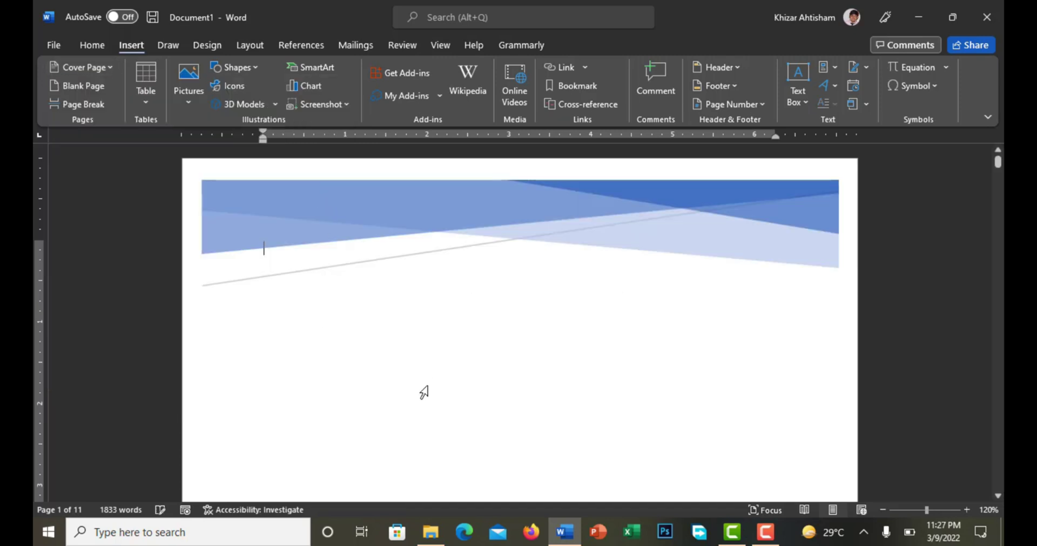
Step: Set the cover page's document title to "INTRODUCTION TO MICROCONTROLLER"
{"action": "scroll", "coordinate": [424, 392], "scroll_direction": "down", "scroll_amount": 8}
{"action": "left_click", "coordinate": [579, 248]}
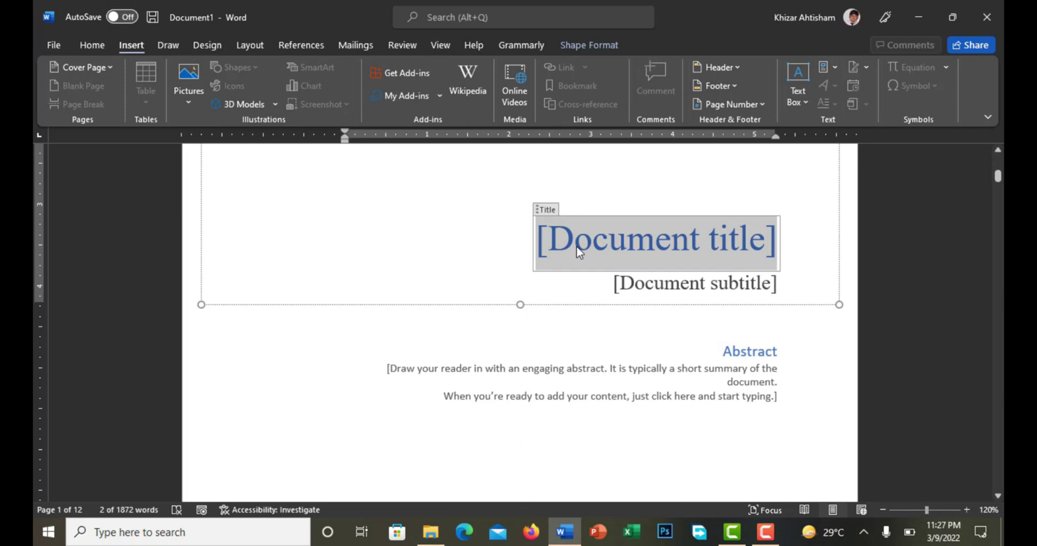
{"action": "type", "text": "INT"}
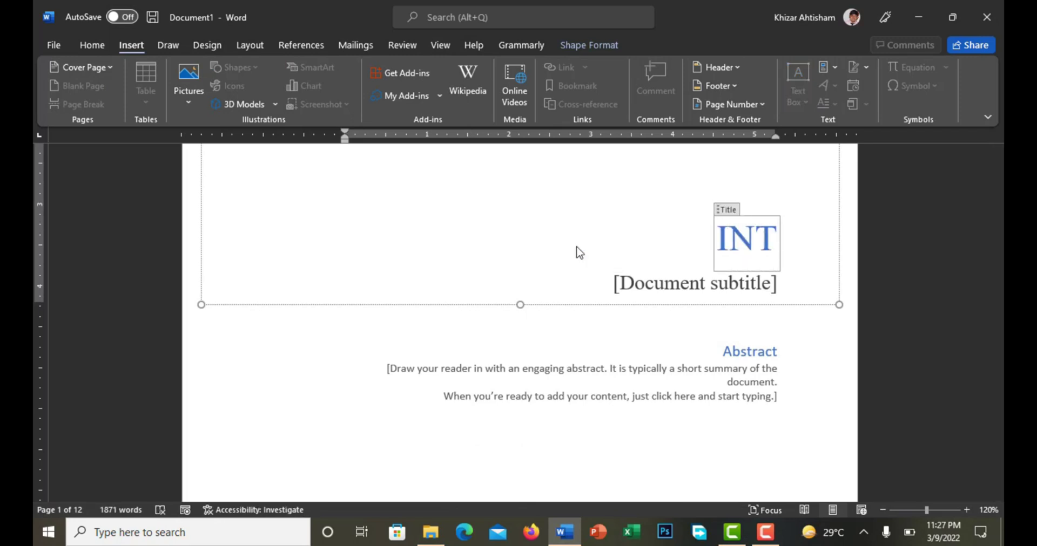
{"action": "type", "text": "RO"}
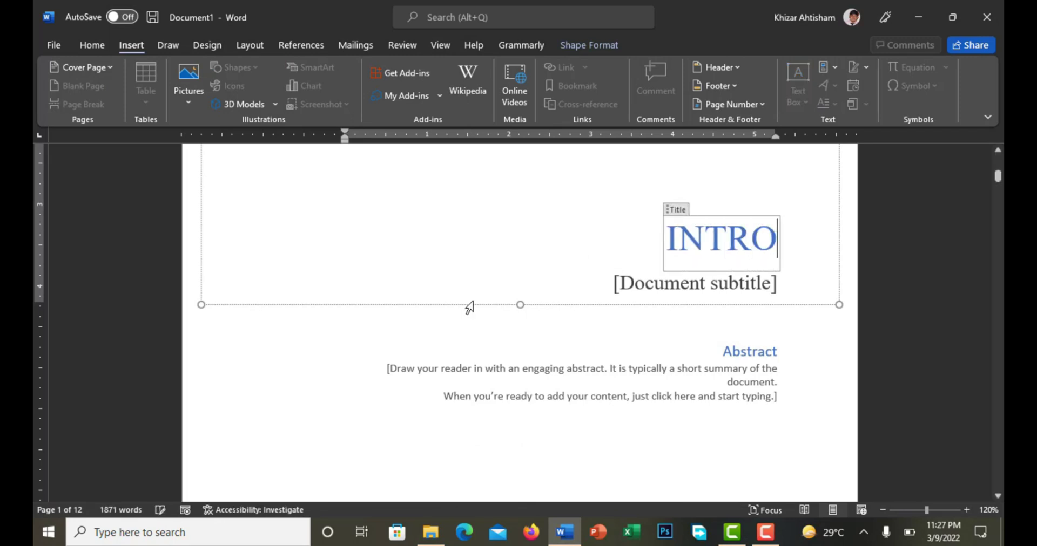
{"action": "type", "text": "DUCTIO"}
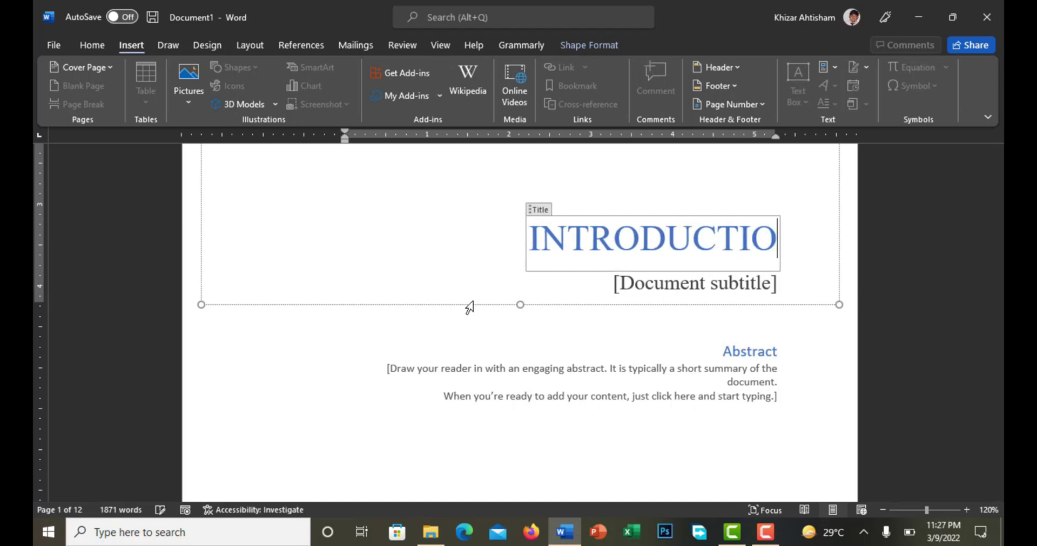
{"action": "type", "text": "N TO"}
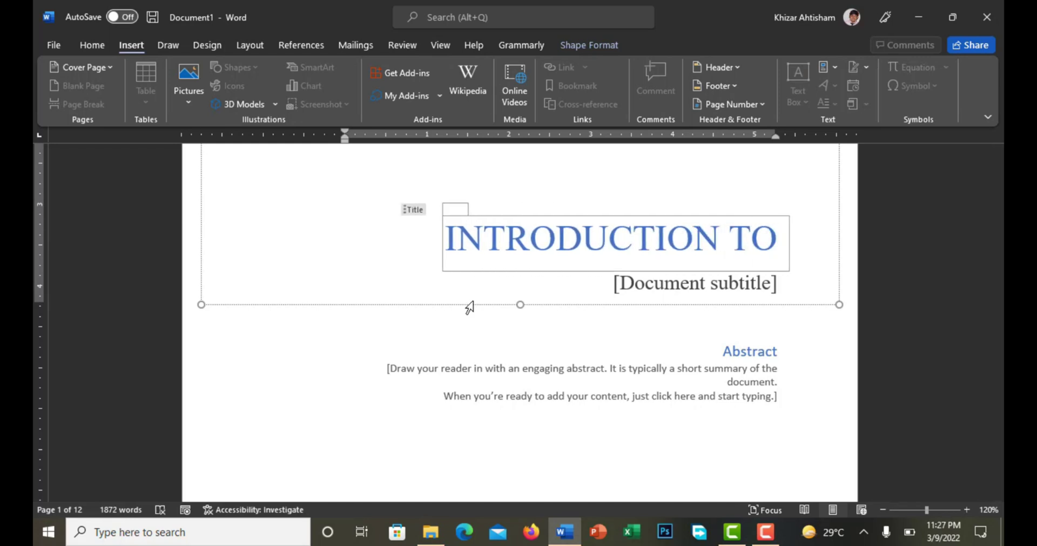
{"action": "type", "text": " MICR"}
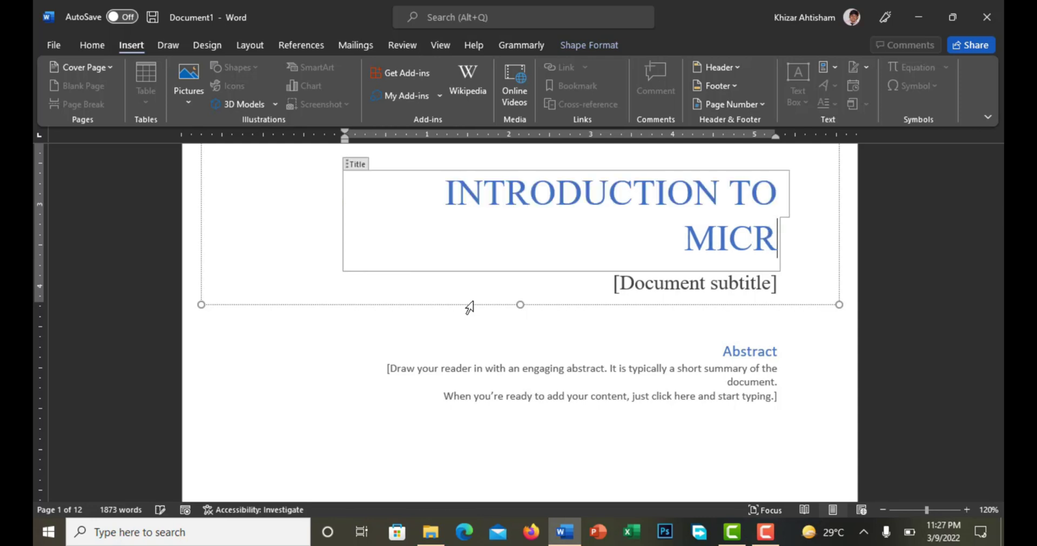
{"action": "type", "text": "OCONTROLLER"}
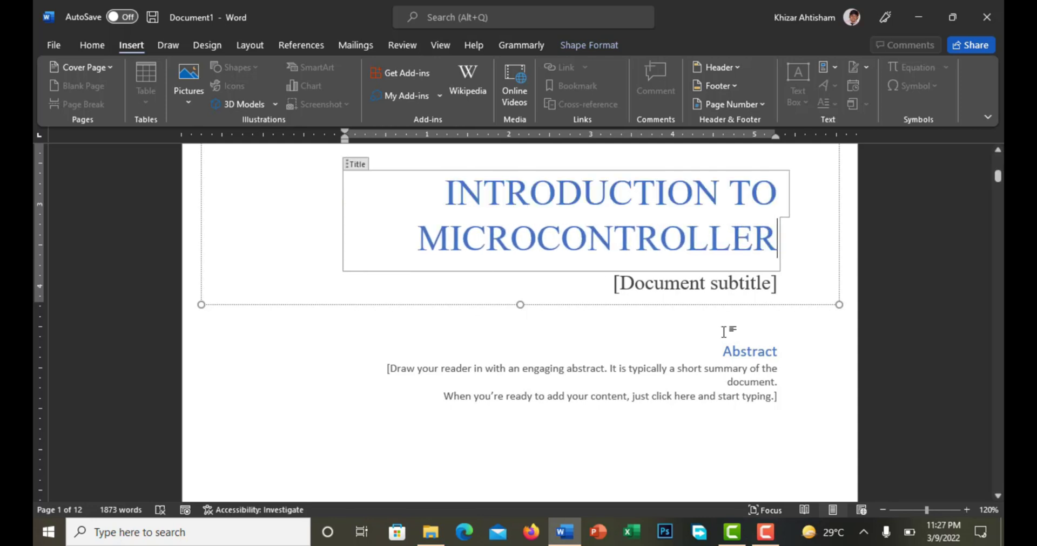
Step: Delete the Abstract text box below the subtitle on the cover page
{"action": "left_click", "coordinate": [637, 286]}
{"action": "left_click", "coordinate": [740, 367]}
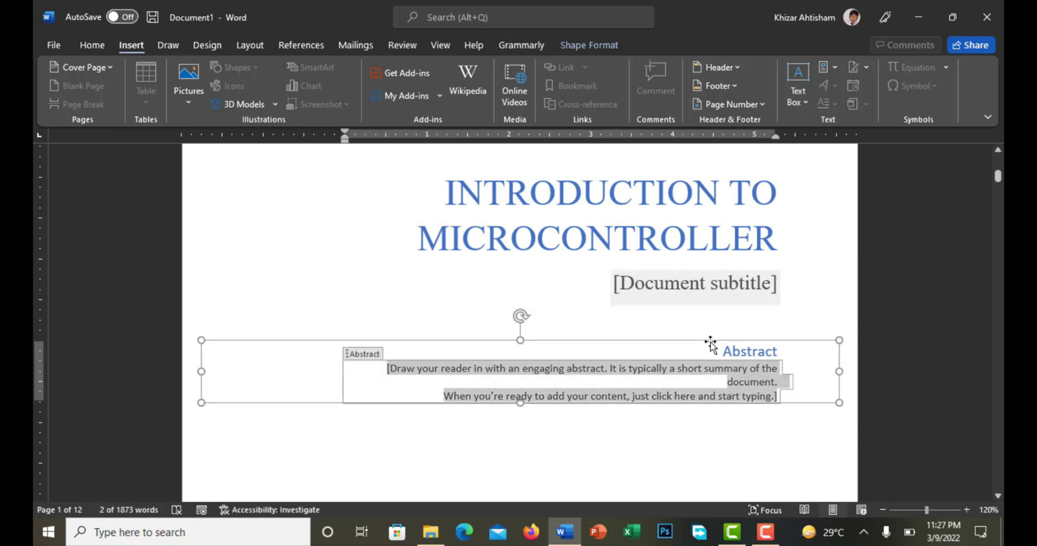
{"action": "left_click", "coordinate": [739, 341]}
{"action": "key", "text": "Delete"}
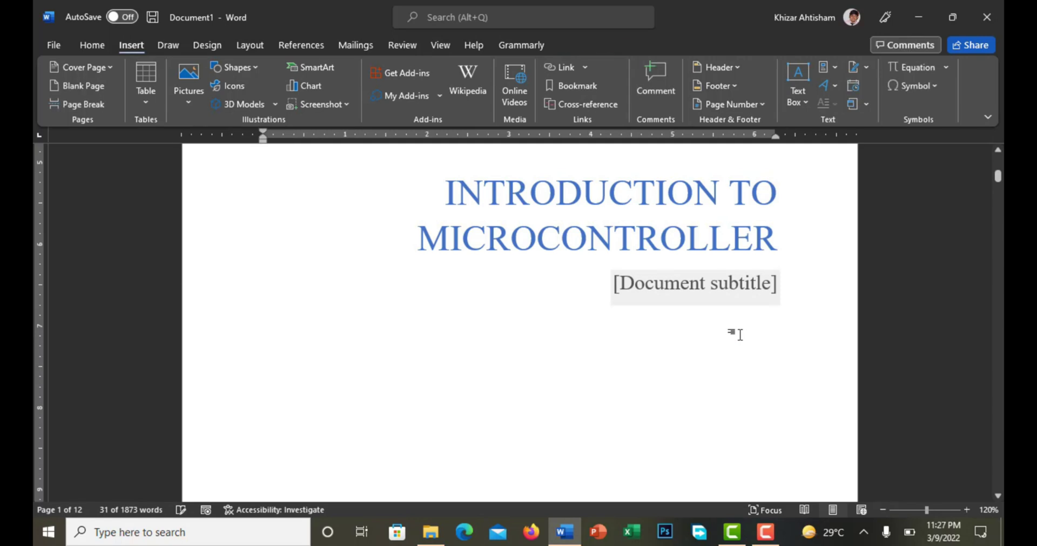
Step: Insert a page break before the "Lab no 1:" heading to create a blank page after the cover page
{"action": "scroll", "coordinate": [740, 335], "scroll_direction": "down", "scroll_amount": 10}
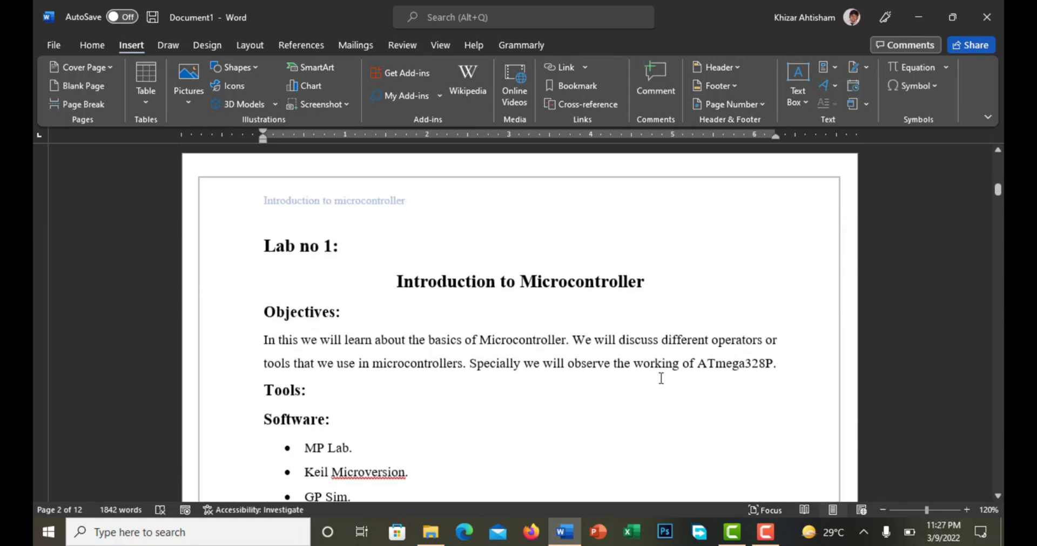
{"action": "scroll", "coordinate": [661, 378], "scroll_direction": "down", "scroll_amount": 5}
{"action": "scroll", "coordinate": [660, 378], "scroll_direction": "up", "scroll_amount": 15}
{"action": "scroll", "coordinate": [660, 382], "scroll_direction": "down", "scroll_amount": 2}
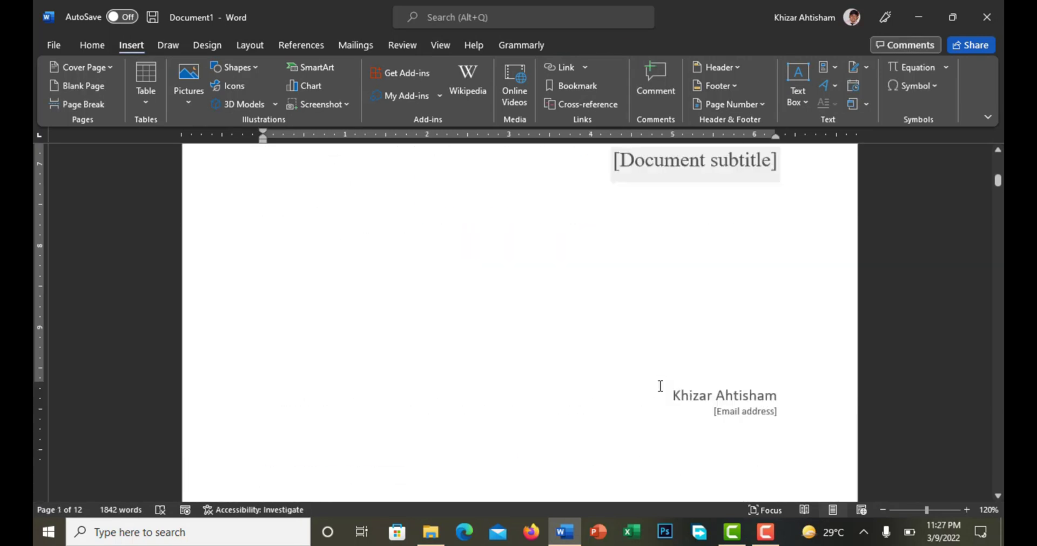
{"action": "scroll", "coordinate": [660, 387], "scroll_direction": "down", "scroll_amount": 5}
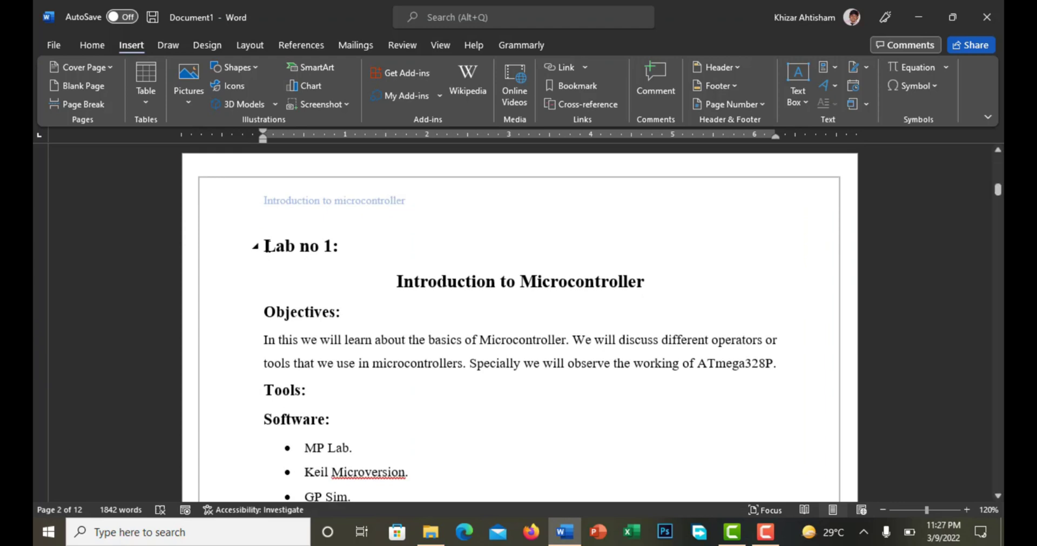
{"action": "left_click", "coordinate": [267, 249]}
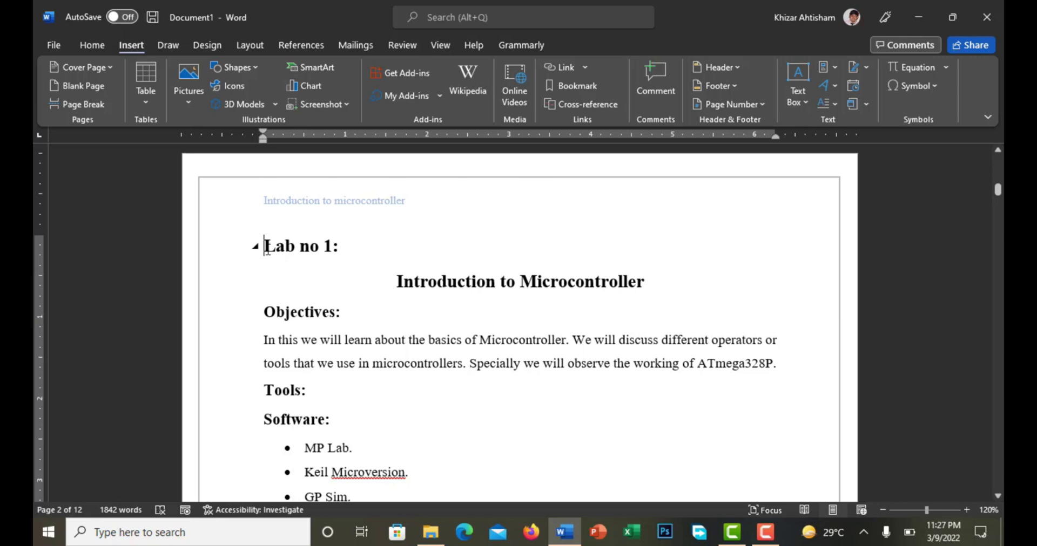
{"action": "left_click", "coordinate": [94, 104]}
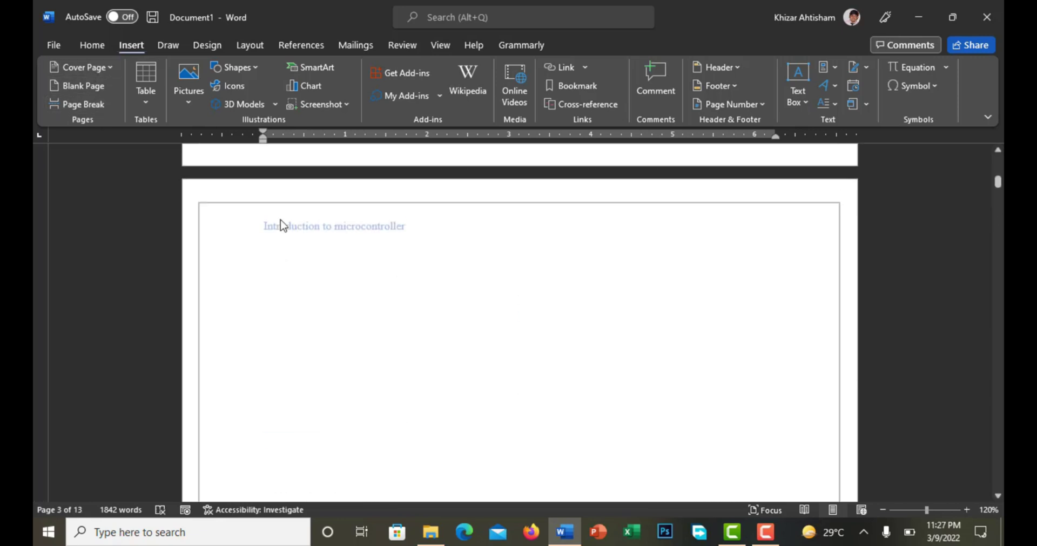
Step: Insert the built-in Automatic Table 2 table of contents on the blank page after the cover page
{"action": "scroll", "coordinate": [287, 324], "scroll_direction": "up", "scroll_amount": 4}
{"action": "scroll", "coordinate": [270, 302], "scroll_direction": "down", "scroll_amount": 3}
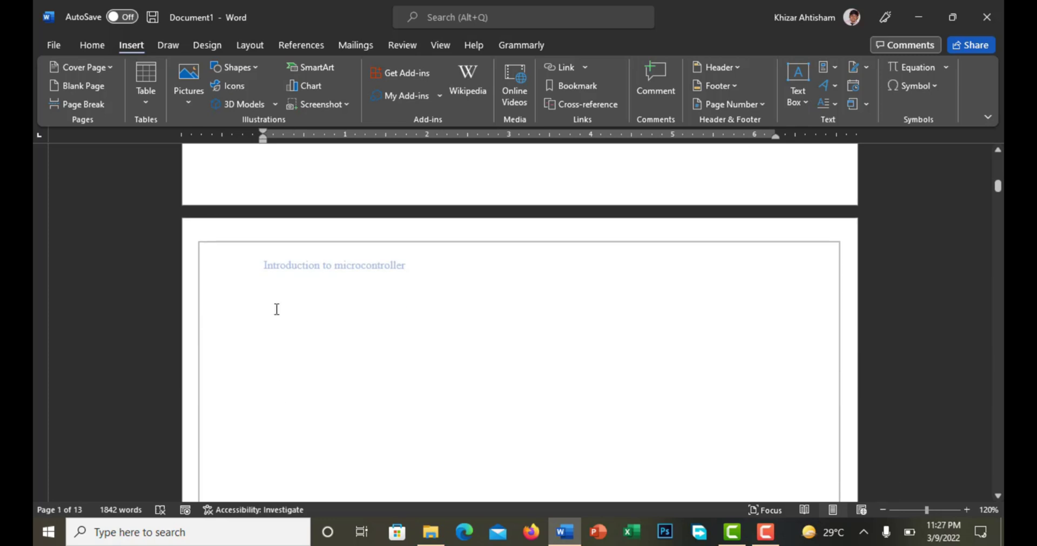
{"action": "left_click", "coordinate": [276, 309]}
{"action": "left_click", "coordinate": [293, 46]}
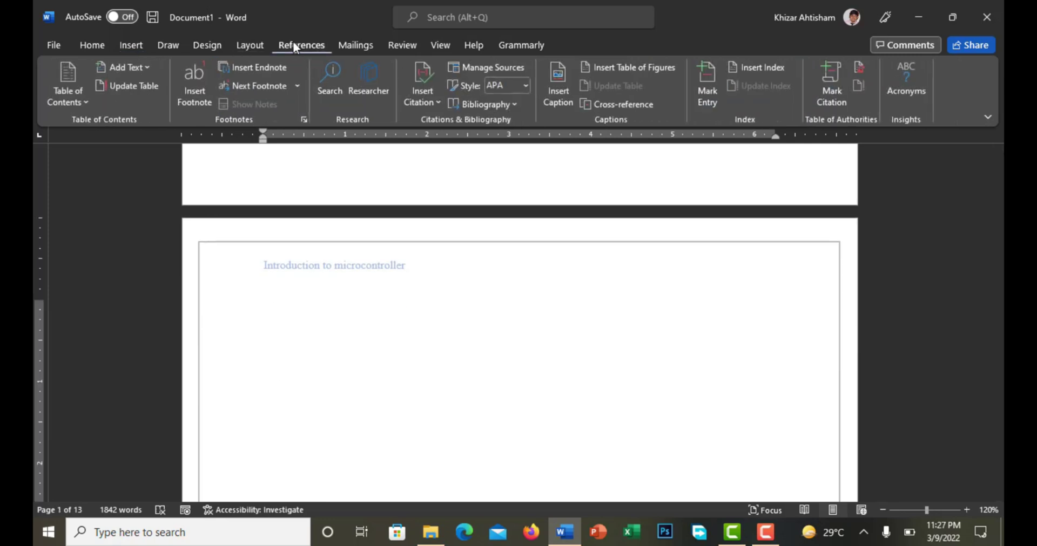
{"action": "left_click", "coordinate": [73, 99]}
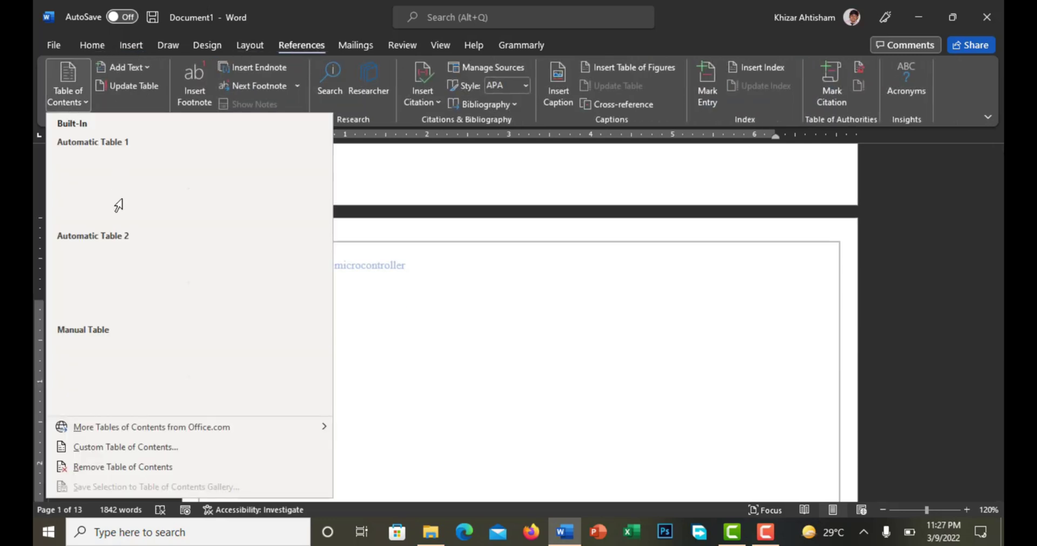
{"action": "left_click", "coordinate": [109, 259]}
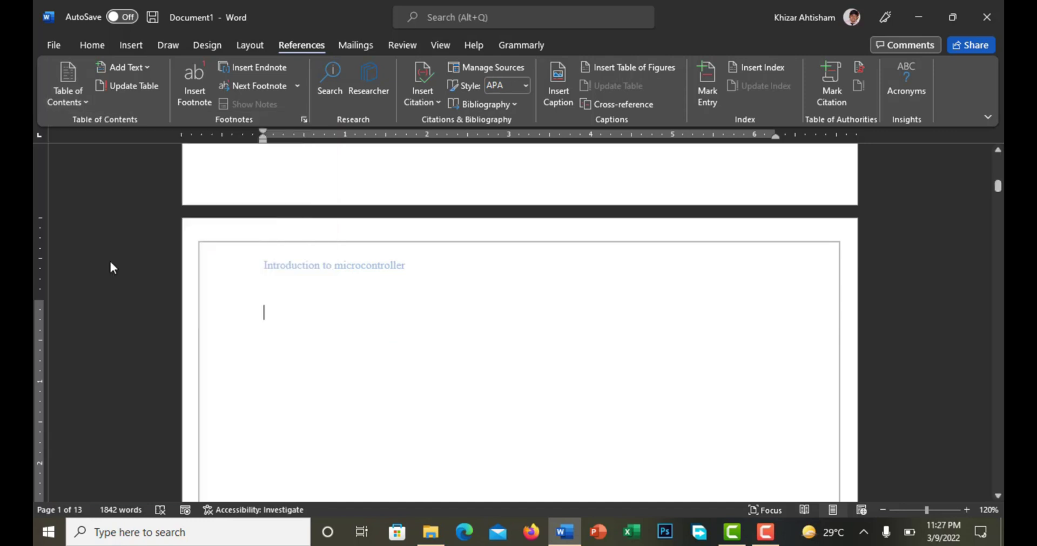
Step: Examine the table of contents entries and page numbers against the page footers and headings in the report
{"action": "scroll", "coordinate": [422, 381], "scroll_direction": "up", "scroll_amount": 3}
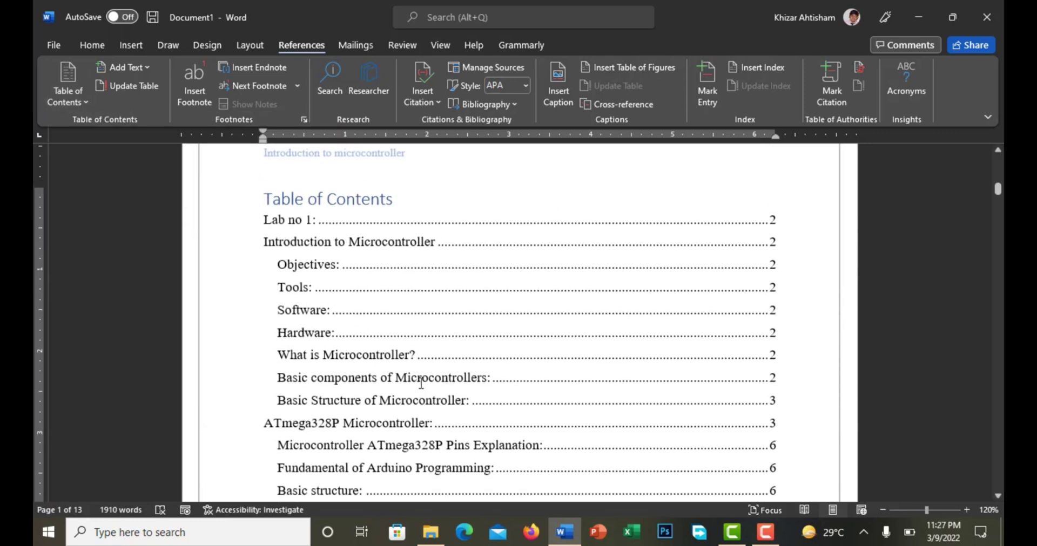
{"action": "scroll", "coordinate": [421, 383], "scroll_direction": "up", "scroll_amount": 3}
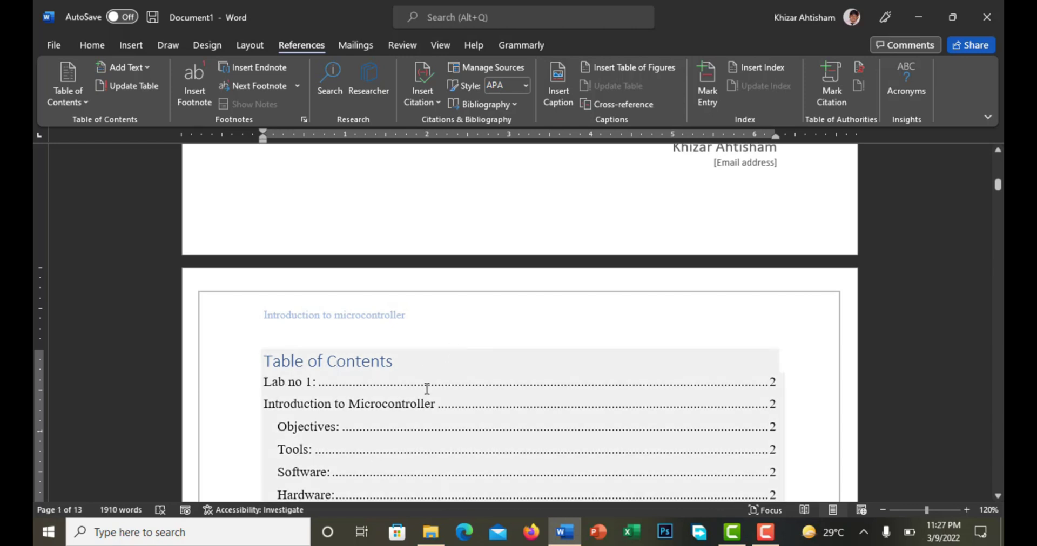
{"action": "scroll", "coordinate": [426, 389], "scroll_direction": "down", "scroll_amount": 6}
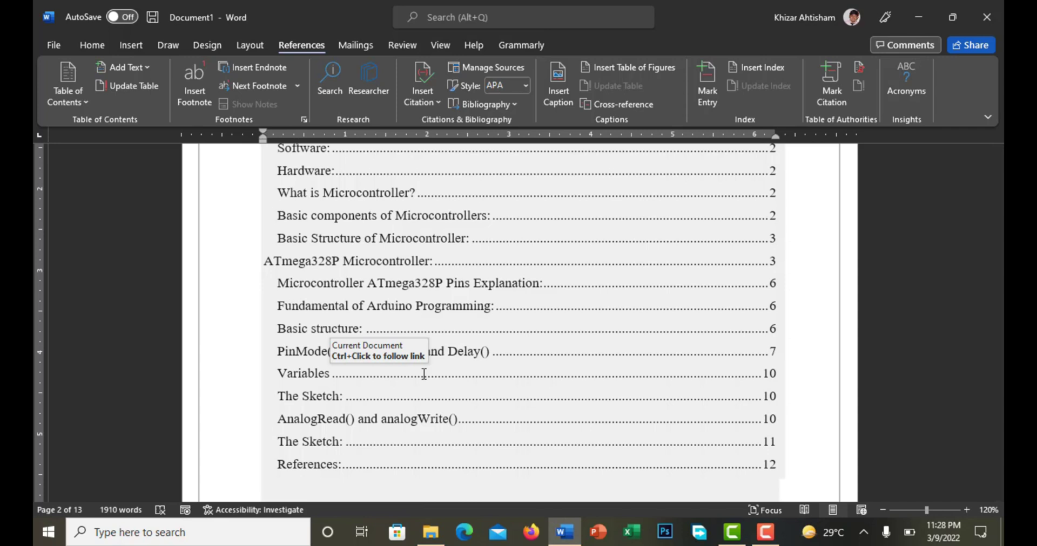
{"action": "scroll", "coordinate": [424, 378], "scroll_direction": "down", "scroll_amount": 12}
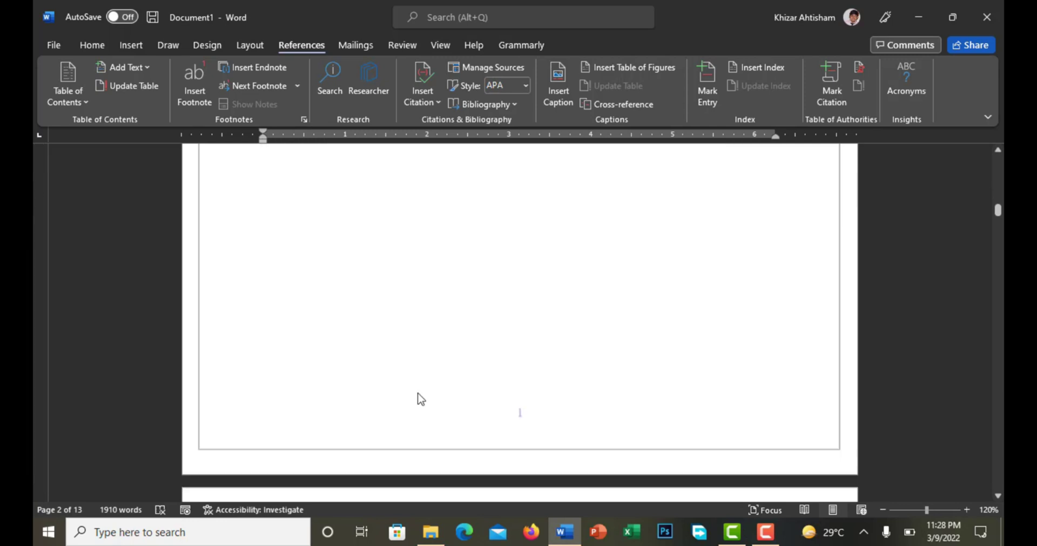
{"action": "scroll", "coordinate": [419, 392], "scroll_direction": "up", "scroll_amount": 5}
{"action": "scroll", "coordinate": [419, 392], "scroll_direction": "up", "scroll_amount": 2}
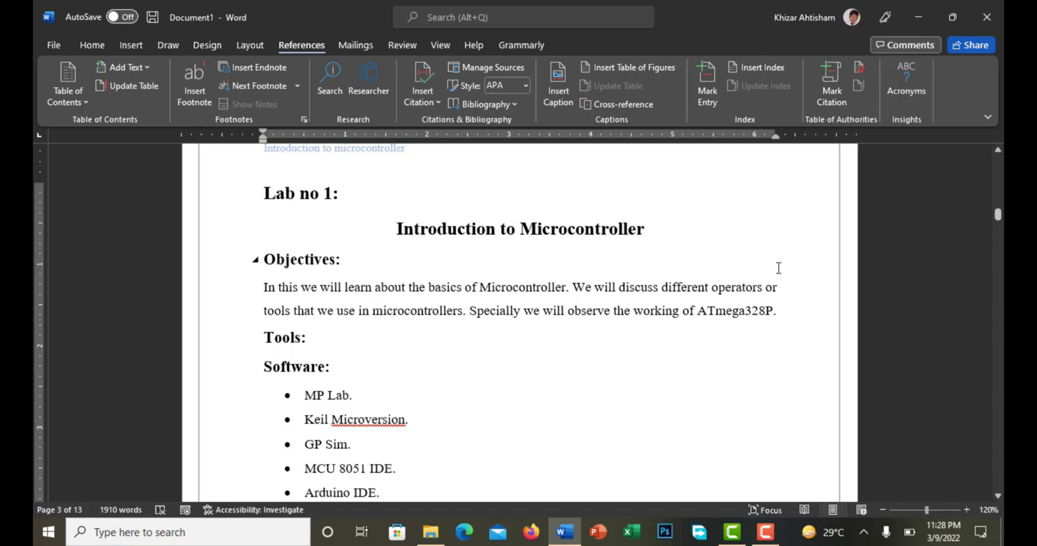
{"action": "scroll", "coordinate": [676, 303], "scroll_direction": "up", "scroll_amount": 10}
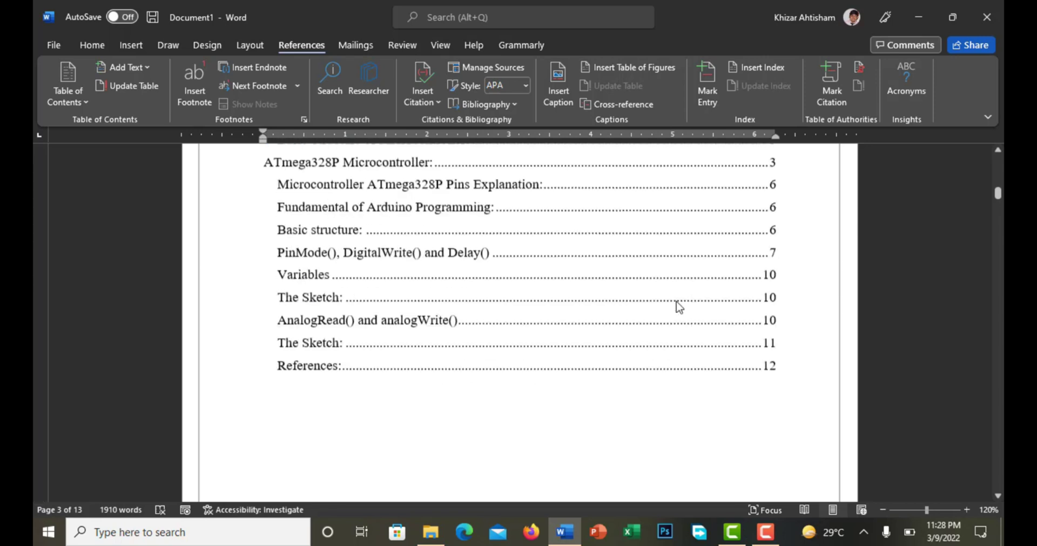
{"action": "scroll", "coordinate": [674, 311], "scroll_direction": "down", "scroll_amount": 5}
{"action": "scroll", "coordinate": [674, 312], "scroll_direction": "up", "scroll_amount": 3}
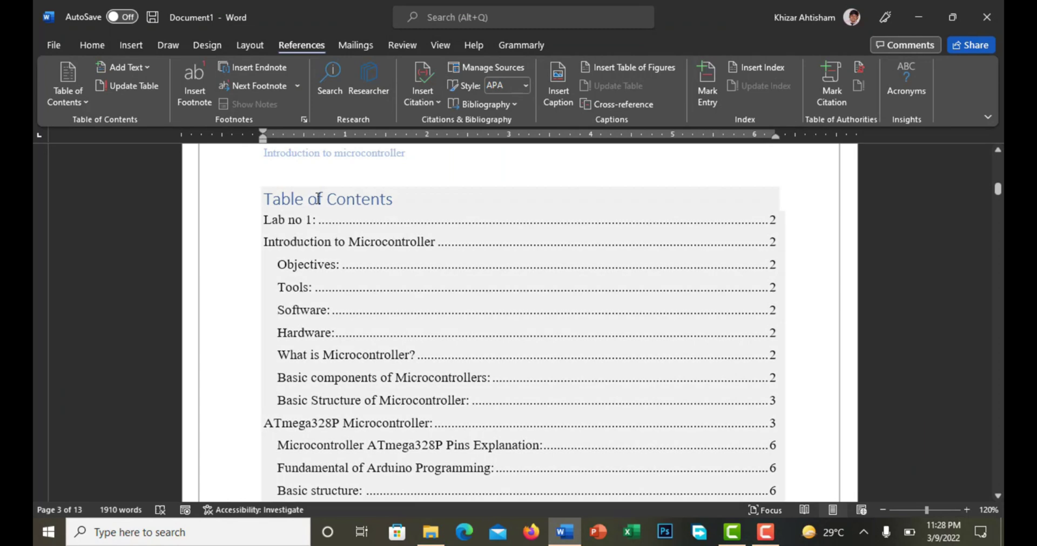
Step: Follow the table of contents link to the "What is Microcontroller?" section and check the text under that heading
{"action": "left_click", "coordinate": [381, 340], "text": "ctrl"}
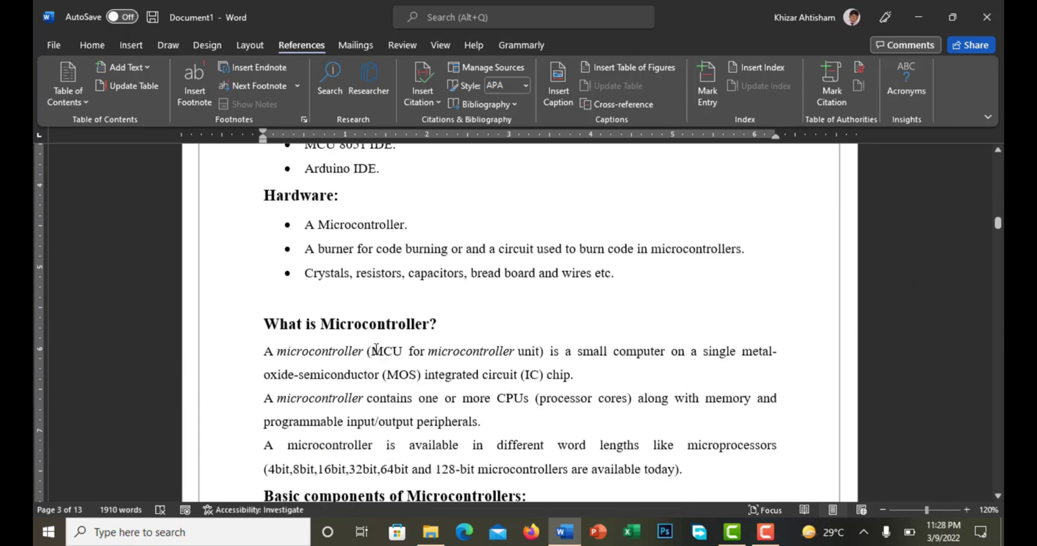
{"action": "left_click_drag", "start_coordinate": [376, 351], "coordinate": [265, 345]}
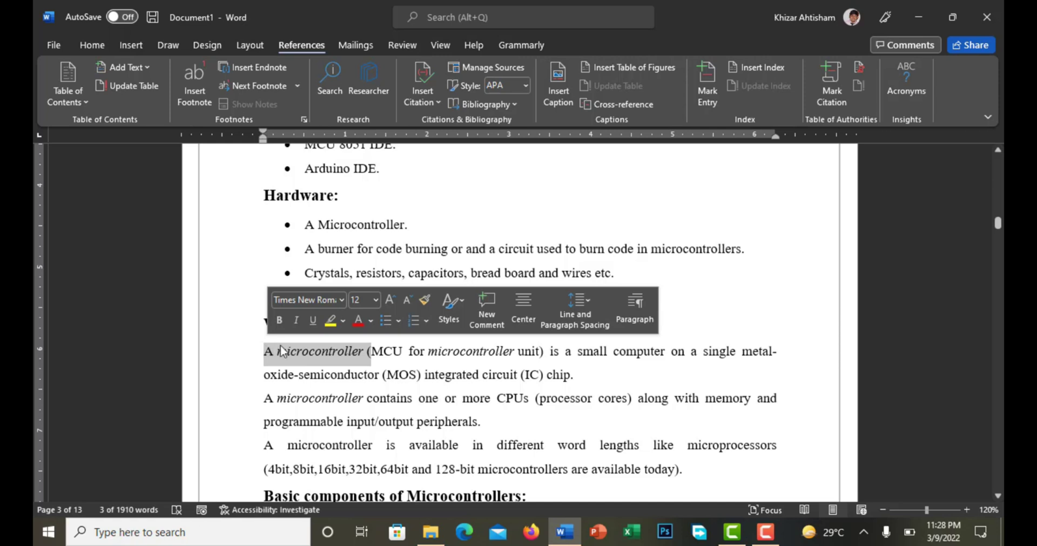
{"action": "left_click", "coordinate": [419, 374]}
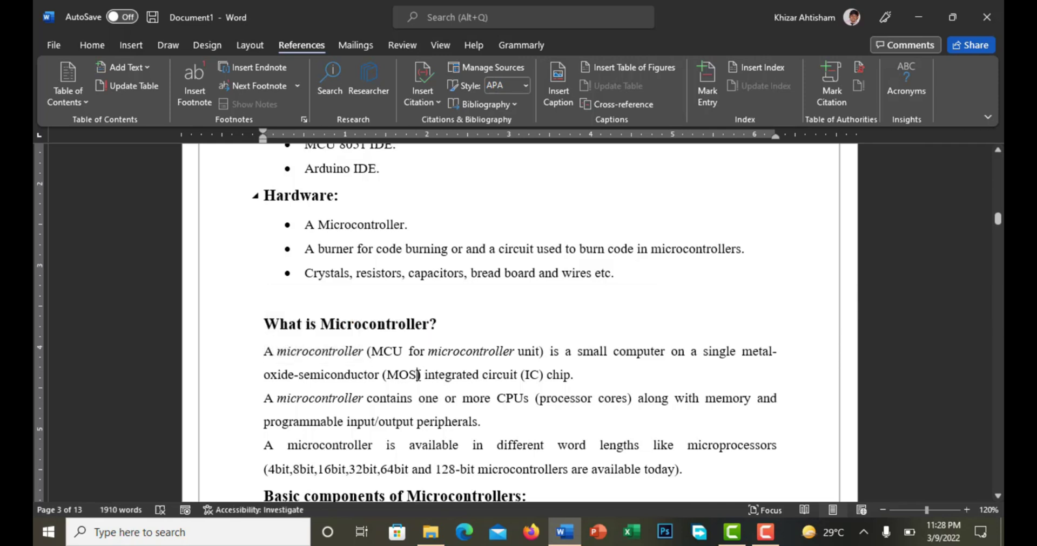
Step: Return to the table of contents and update the entire table
{"action": "scroll", "coordinate": [418, 375], "scroll_direction": "up", "scroll_amount": 15}
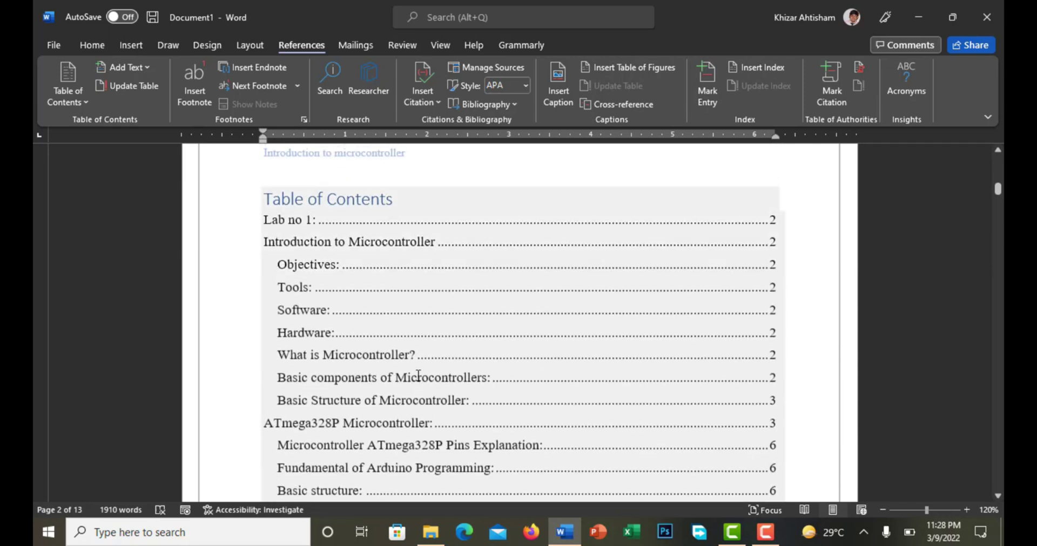
{"action": "scroll", "coordinate": [419, 374], "scroll_direction": "down", "scroll_amount": 3}
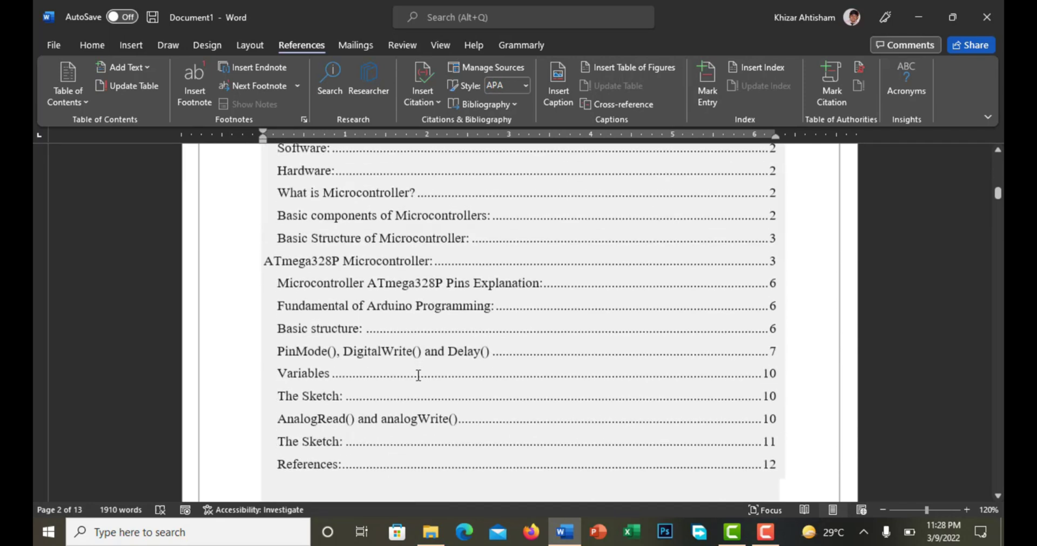
{"action": "scroll", "coordinate": [418, 375], "scroll_direction": "down", "scroll_amount": 5}
{"action": "scroll", "coordinate": [413, 375], "scroll_direction": "up", "scroll_amount": 6}
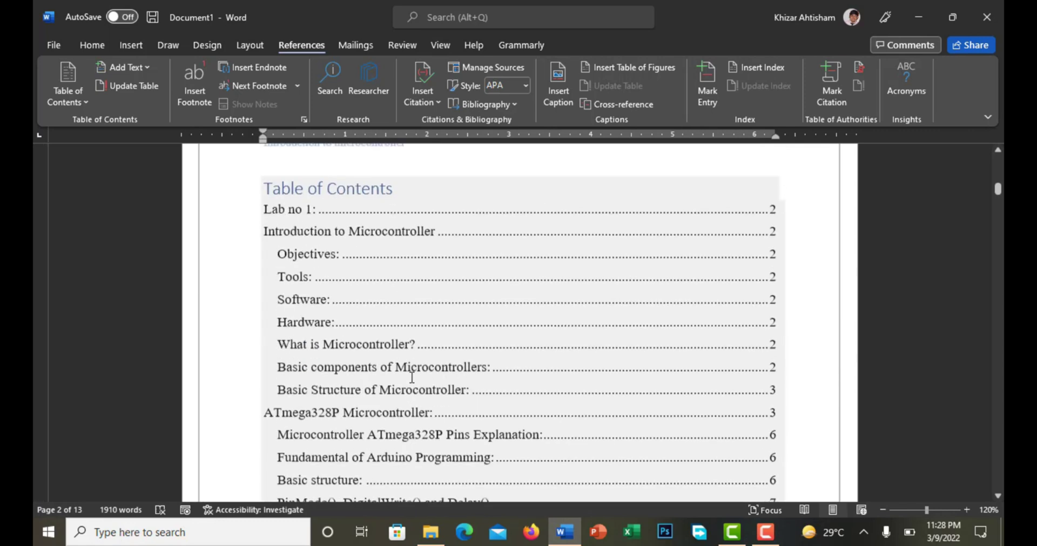
{"action": "left_click", "coordinate": [388, 231]}
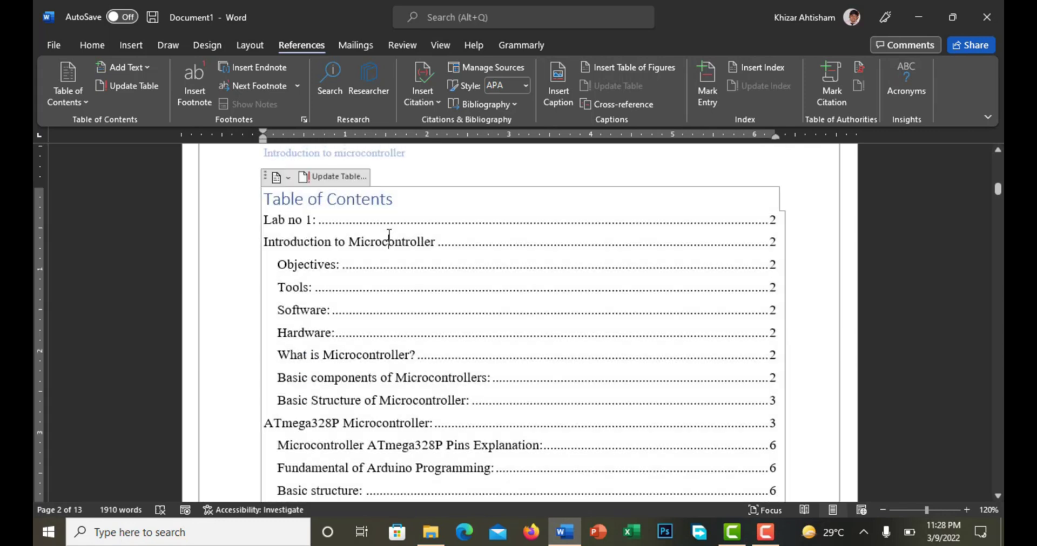
{"action": "left_click", "coordinate": [345, 176]}
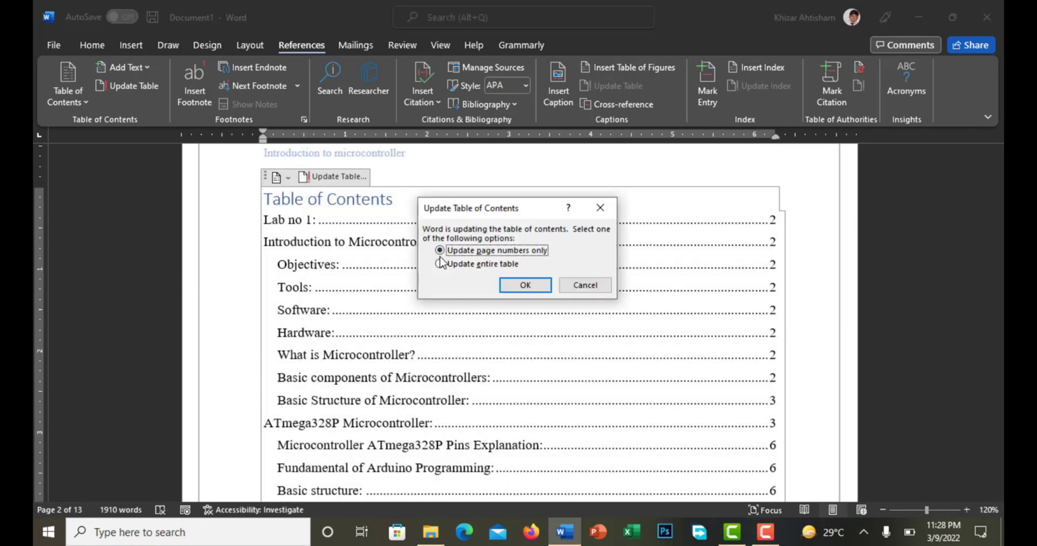
{"action": "left_click", "coordinate": [482, 264]}
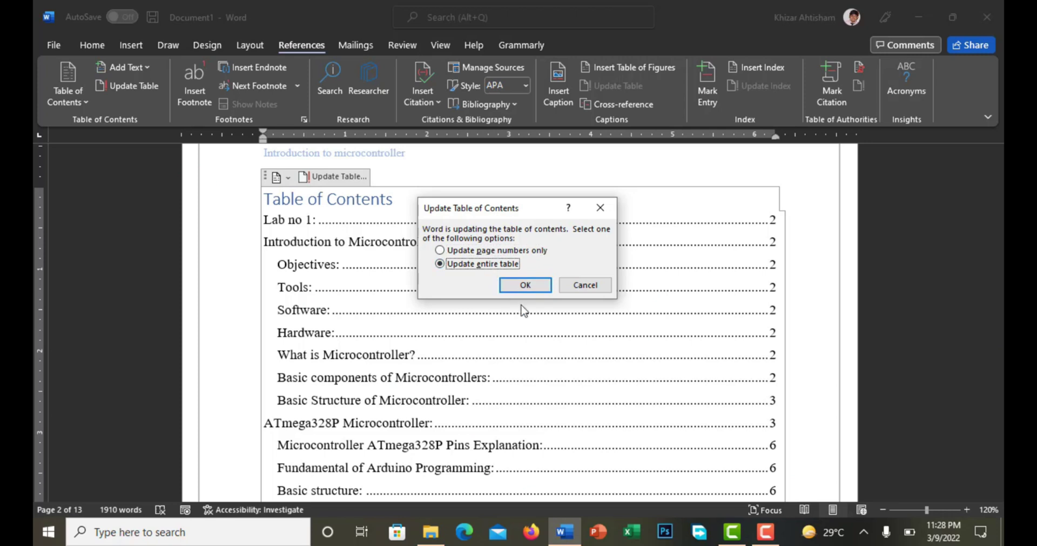
{"action": "left_click", "coordinate": [522, 286]}
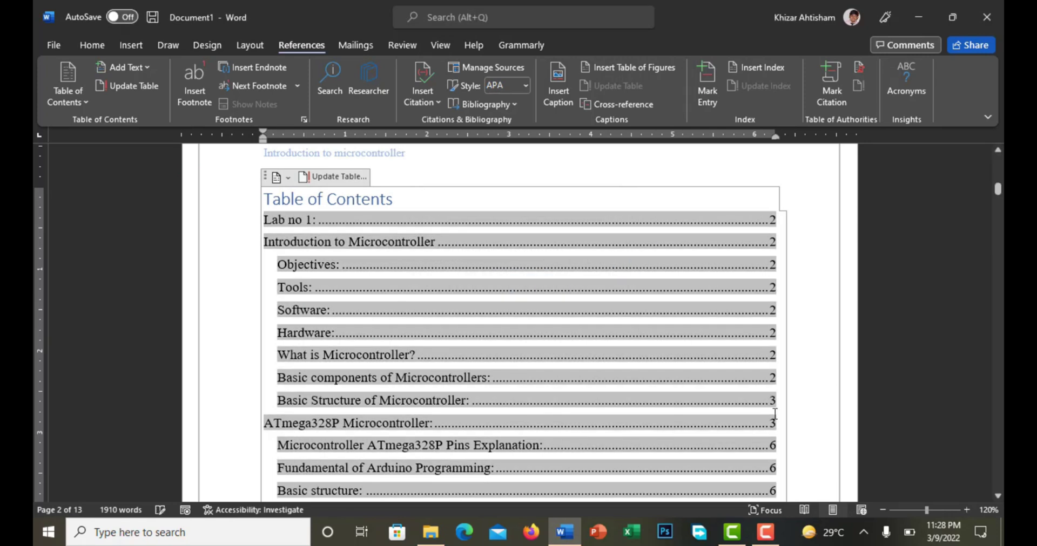
Step: Review the headings, diagrams, pin table, code and page layout of the report pages following the table of contents
{"action": "scroll", "coordinate": [772, 292], "scroll_direction": "down", "scroll_amount": 15}
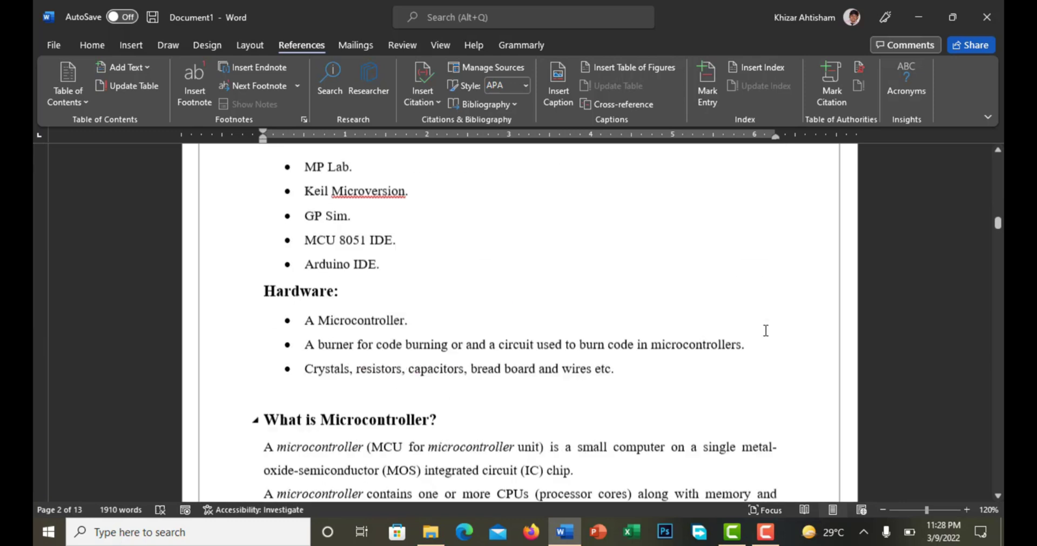
{"action": "scroll", "coordinate": [753, 332], "scroll_direction": "up", "scroll_amount": 5}
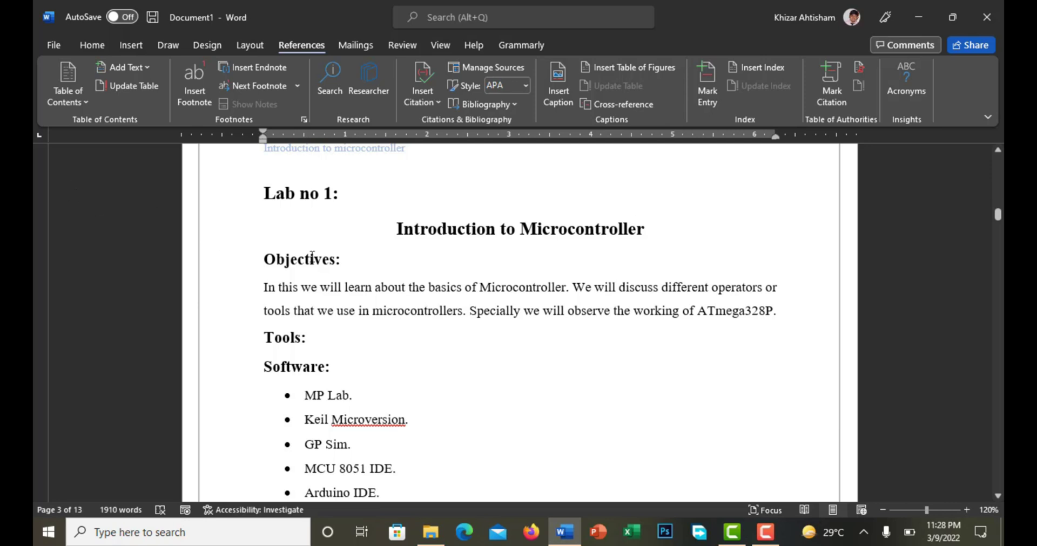
{"action": "scroll", "coordinate": [290, 357], "scroll_direction": "down", "scroll_amount": 9}
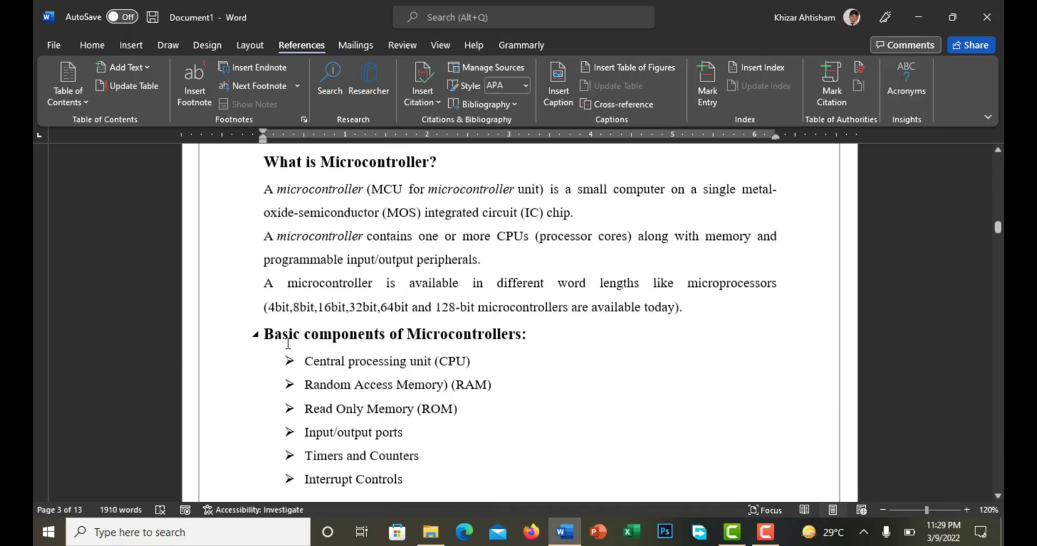
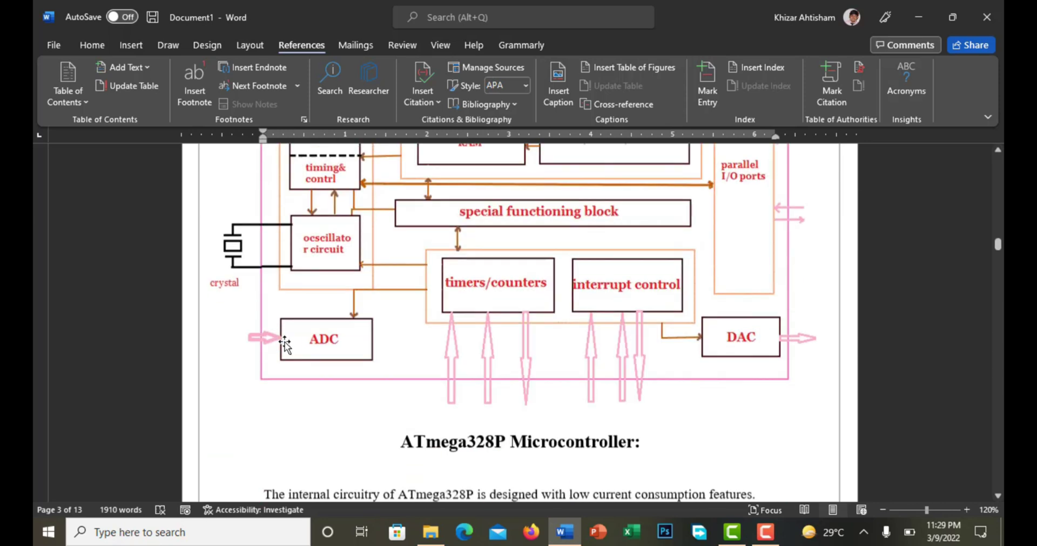
{"action": "scroll", "coordinate": [285, 343], "scroll_direction": "down", "scroll_amount": 10}
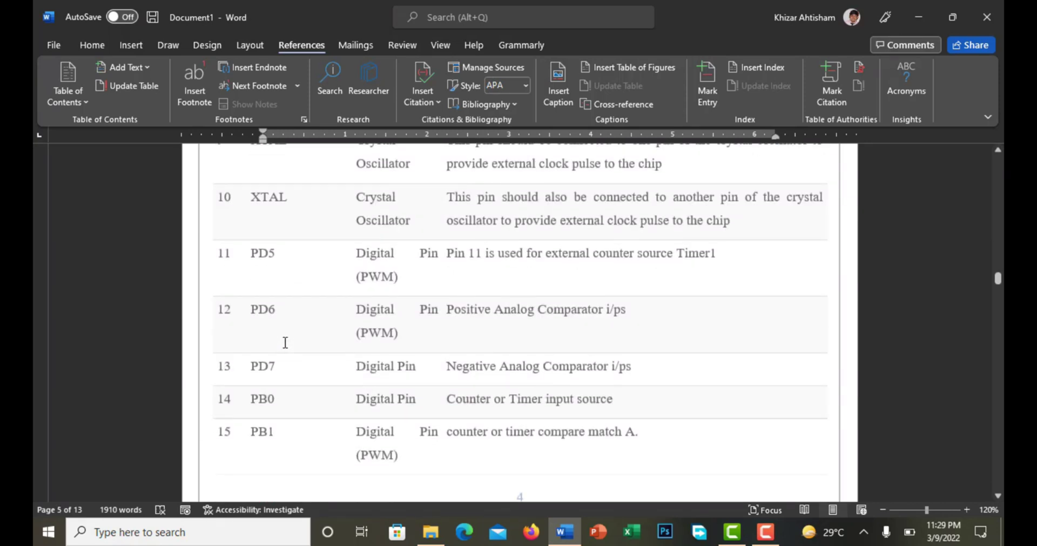
{"action": "scroll", "coordinate": [285, 343], "scroll_direction": "down", "scroll_amount": 20}
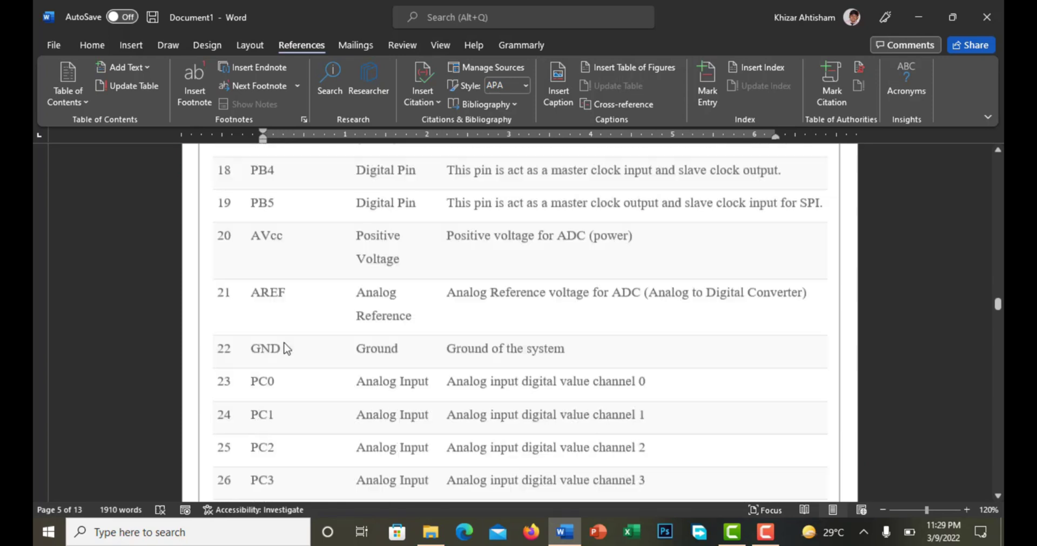
{"action": "scroll", "coordinate": [285, 344], "scroll_direction": "down", "scroll_amount": 1}
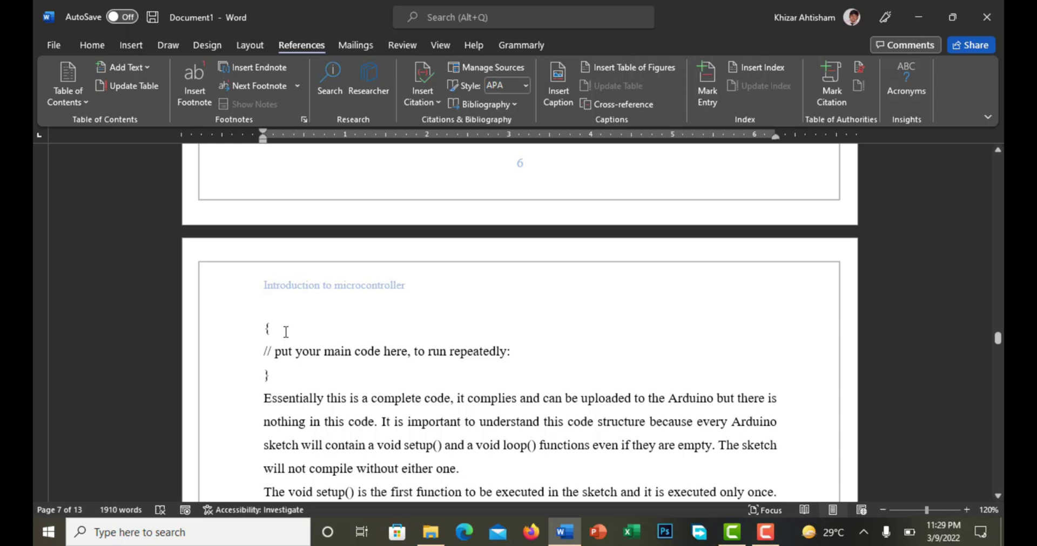
{"action": "scroll", "coordinate": [286, 332], "scroll_direction": "up", "scroll_amount": 8}
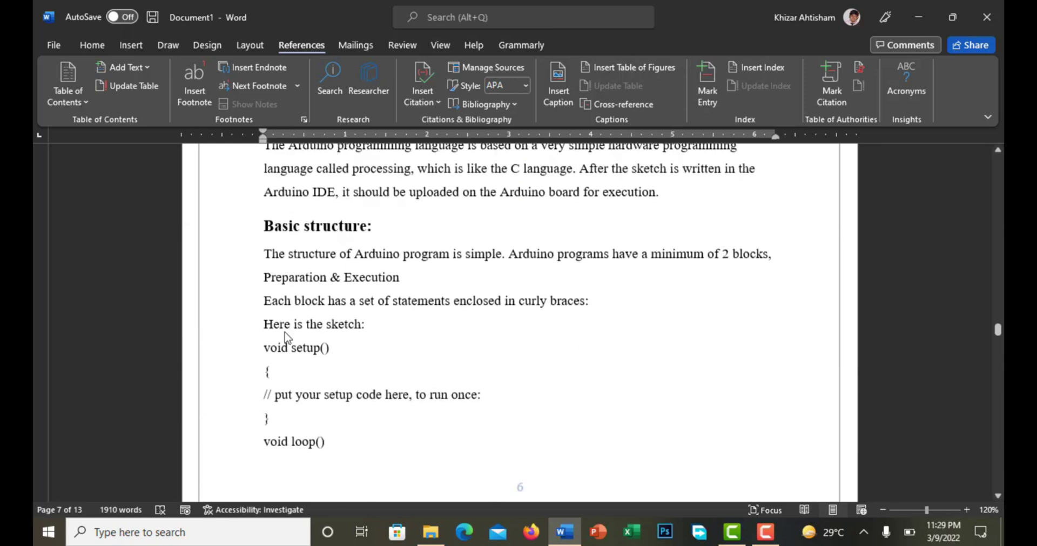
{"action": "scroll", "coordinate": [287, 335], "scroll_direction": "down", "scroll_amount": 12}
{"action": "scroll", "coordinate": [289, 319], "scroll_direction": "down", "scroll_amount": 6}
{"action": "scroll", "coordinate": [519, 377], "scroll_direction": "up", "scroll_amount": 9}
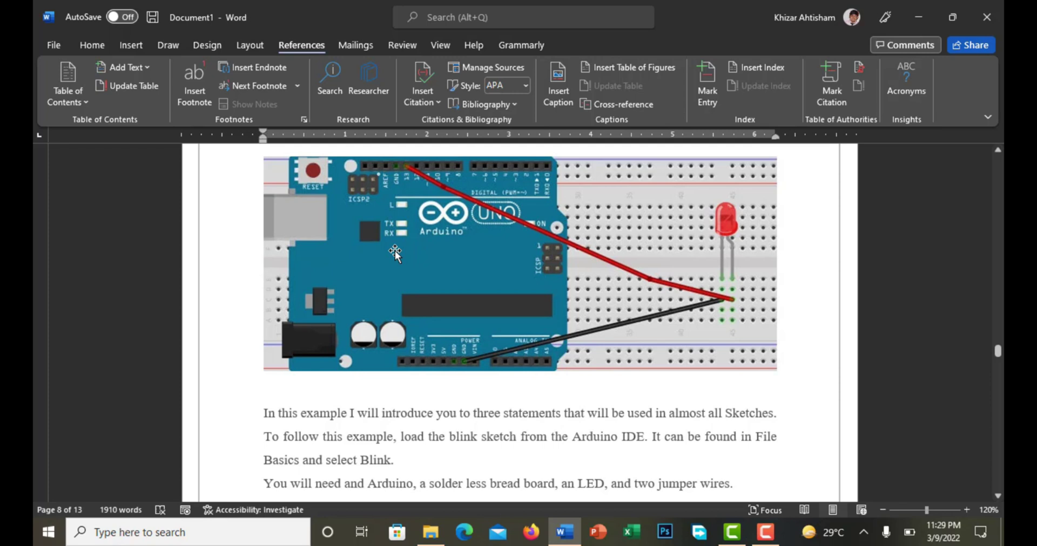
Step: Review the layout of the report's remaining pages, from the Arduino breadboard picture through the sketch sections to the References list
{"action": "left_click", "coordinate": [395, 254]}
{"action": "scroll", "coordinate": [485, 326], "scroll_direction": "down", "scroll_amount": 5}
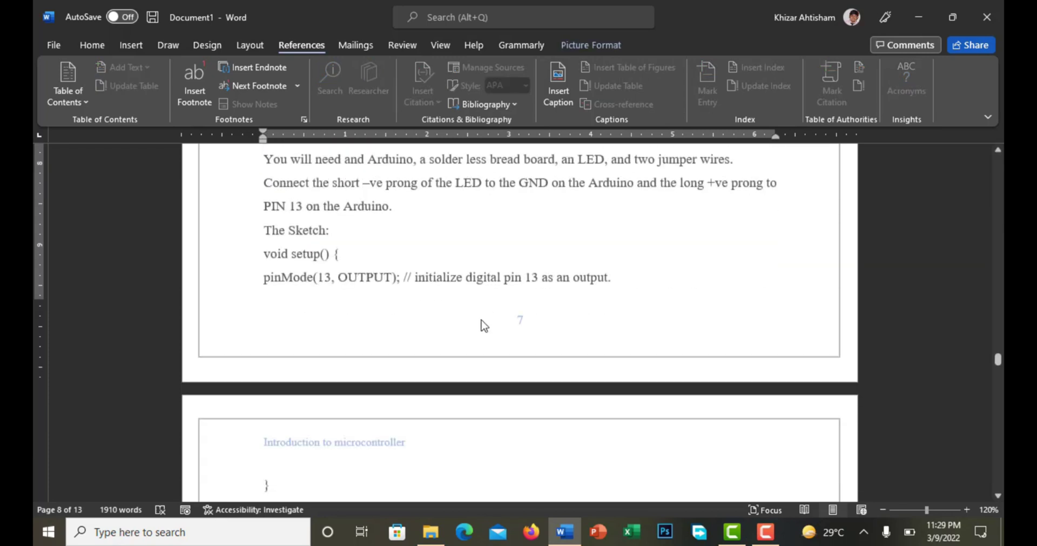
{"action": "scroll", "coordinate": [484, 327], "scroll_direction": "down", "scroll_amount": 10}
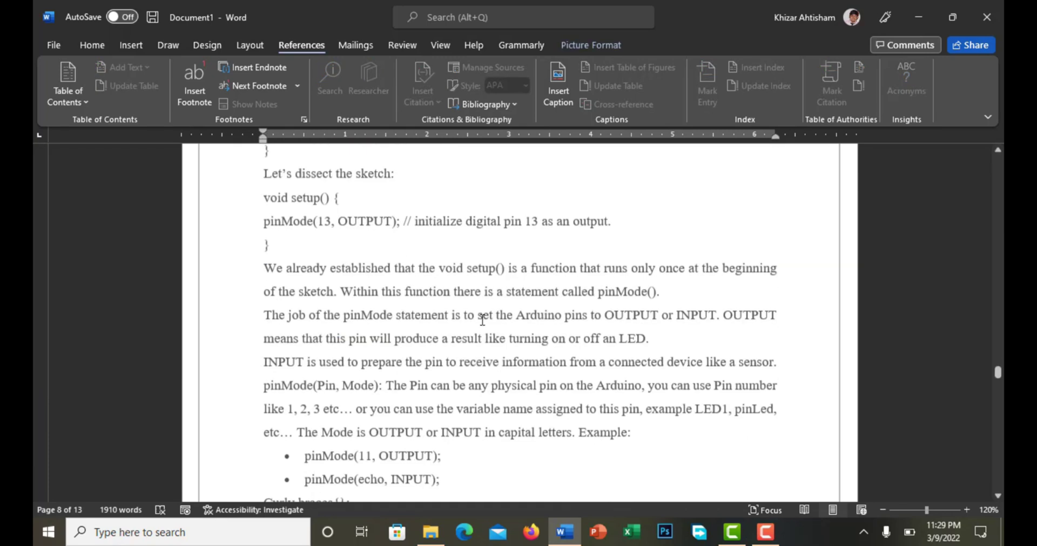
{"action": "scroll", "coordinate": [482, 322], "scroll_direction": "down", "scroll_amount": 15}
{"action": "scroll", "coordinate": [475, 313], "scroll_direction": "up", "scroll_amount": 3}
{"action": "left_click", "coordinate": [493, 332]}
{"action": "scroll", "coordinate": [494, 331], "scroll_direction": "down", "scroll_amount": 3}
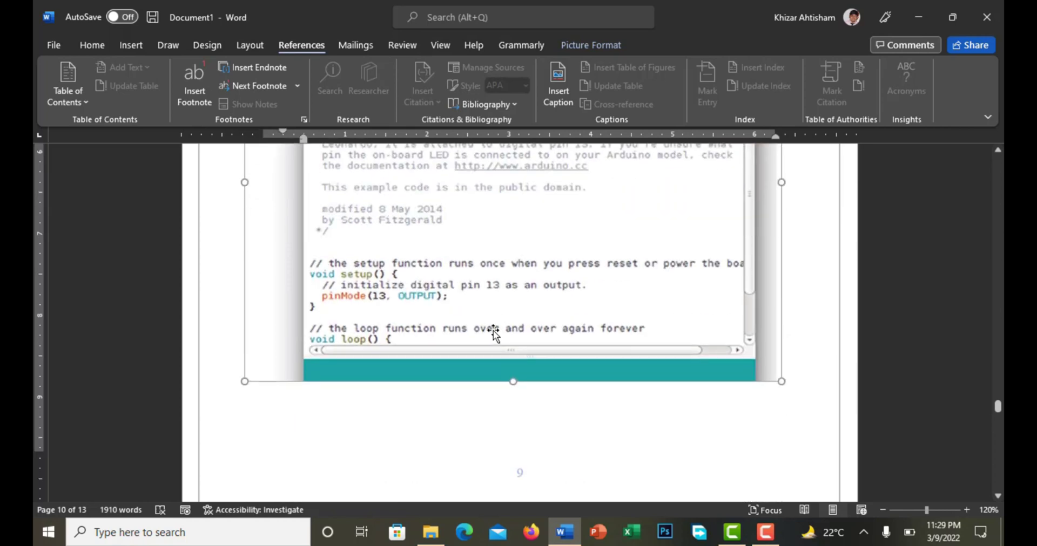
{"action": "scroll", "coordinate": [494, 330], "scroll_direction": "down", "scroll_amount": 6}
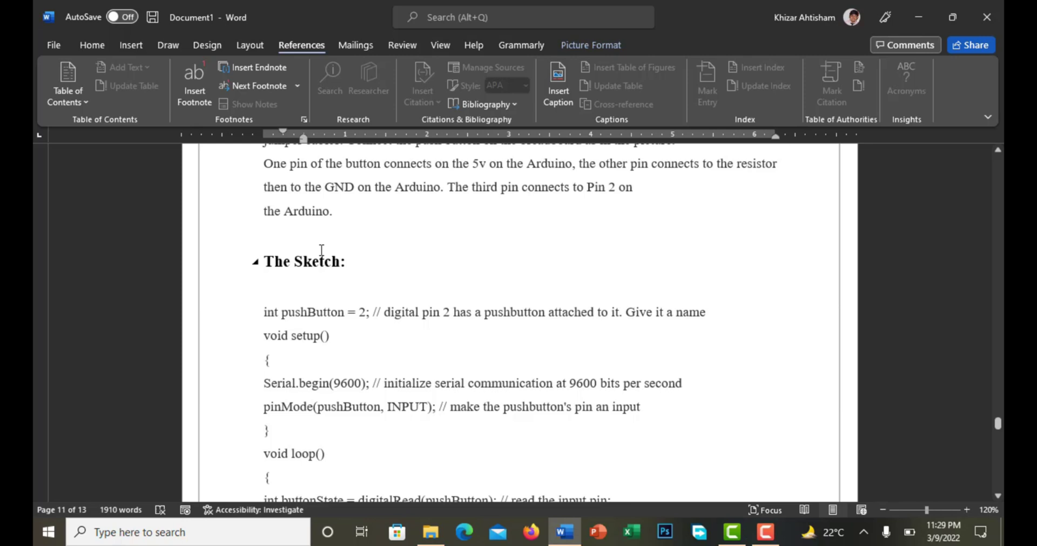
{"action": "scroll", "coordinate": [324, 254], "scroll_direction": "down", "scroll_amount": 15}
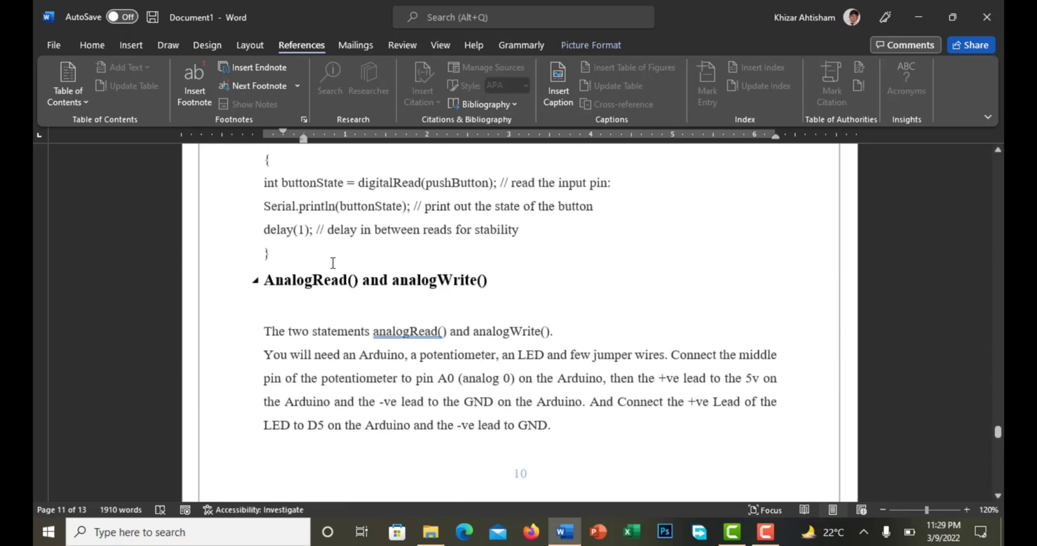
{"action": "scroll", "coordinate": [332, 263], "scroll_direction": "down", "scroll_amount": 20}
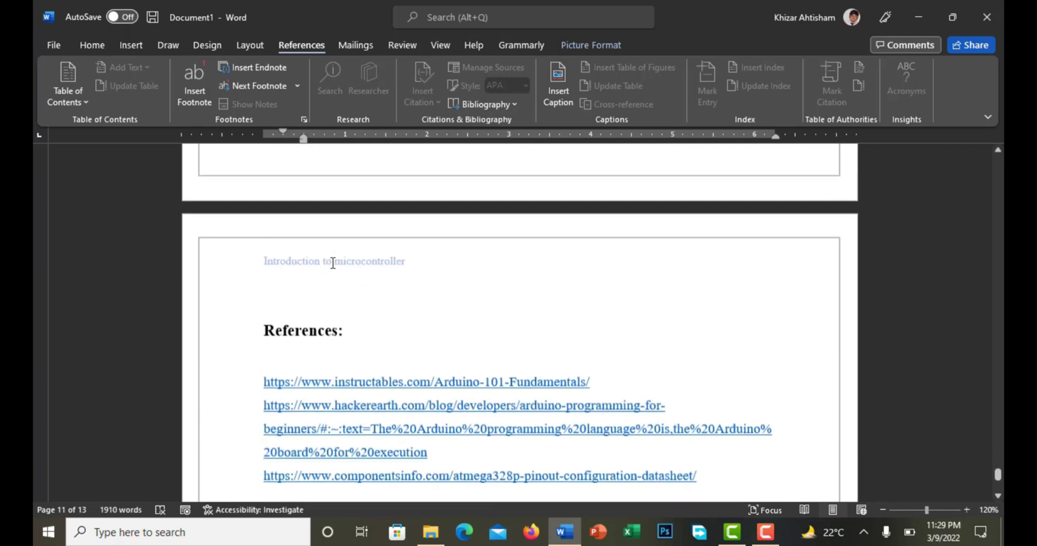
{"action": "scroll", "coordinate": [332, 265], "scroll_direction": "up", "scroll_amount": 5}
{"action": "scroll", "coordinate": [331, 280], "scroll_direction": "up", "scroll_amount": 1}
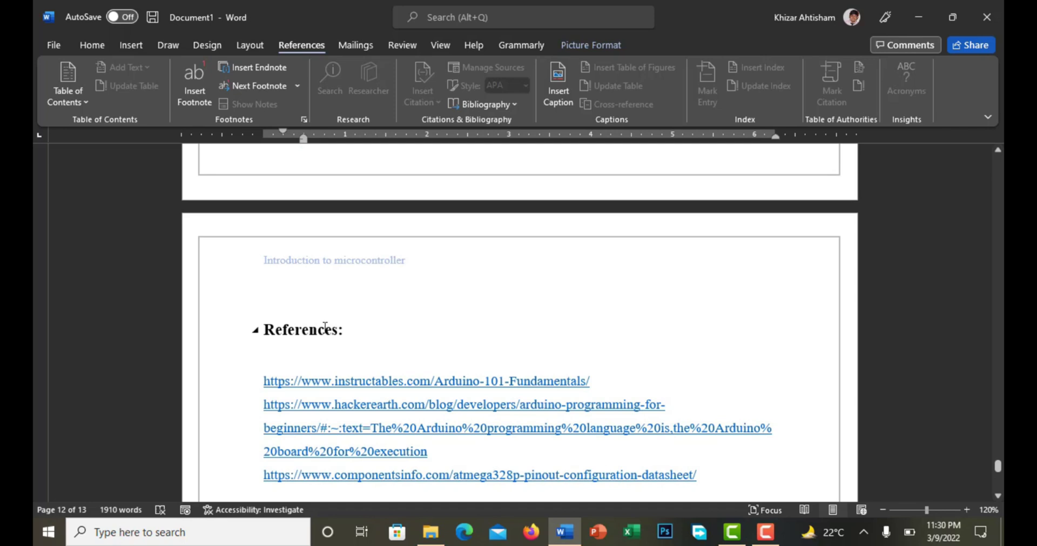
{"action": "scroll", "coordinate": [324, 324], "scroll_direction": "down", "scroll_amount": 3}
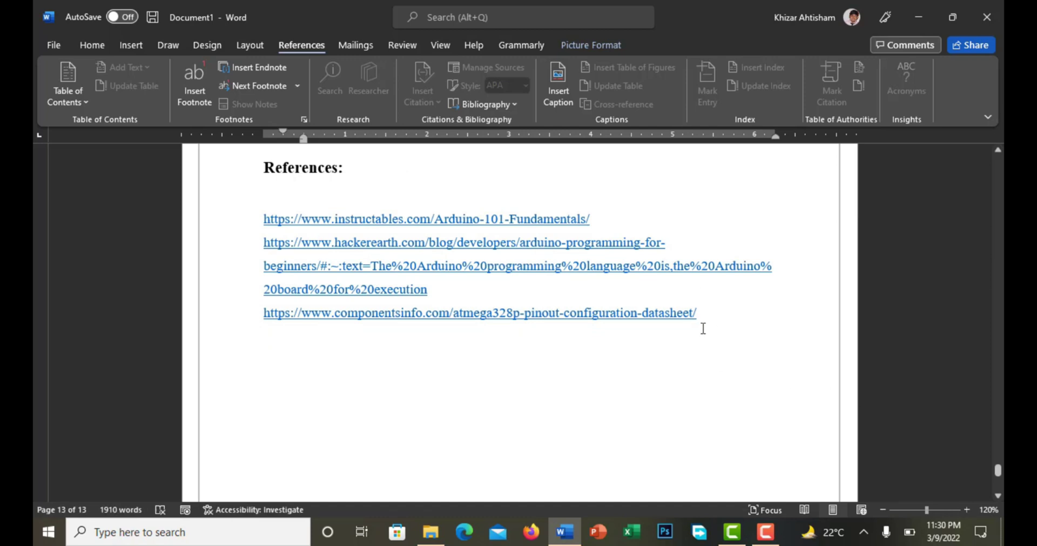
Step: Go back through the report from the References page toward the microcontroller block diagram, checking the page layout
{"action": "scroll", "coordinate": [704, 329], "scroll_direction": "up", "scroll_amount": 20}
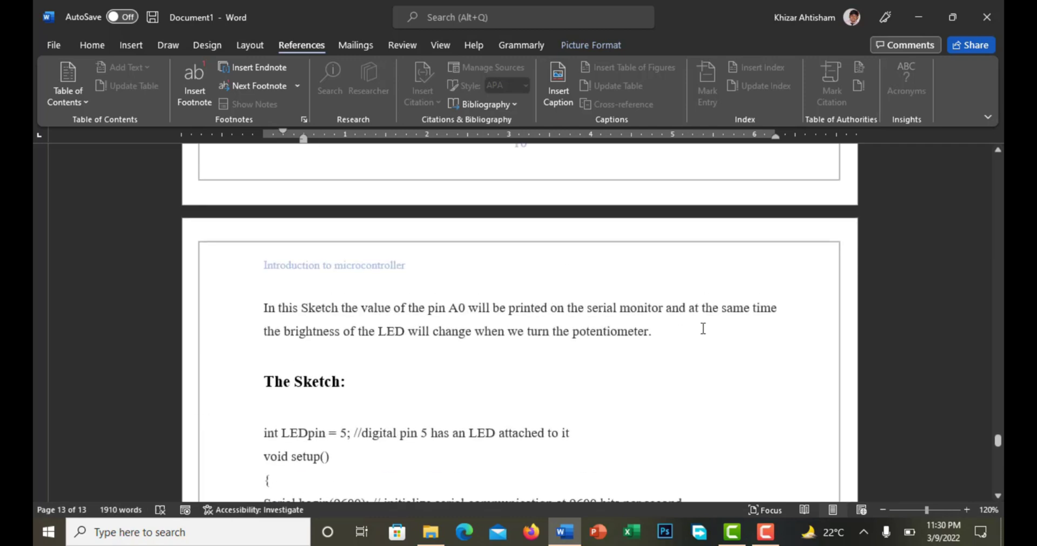
{"action": "scroll", "coordinate": [702, 330], "scroll_direction": "up", "scroll_amount": 20}
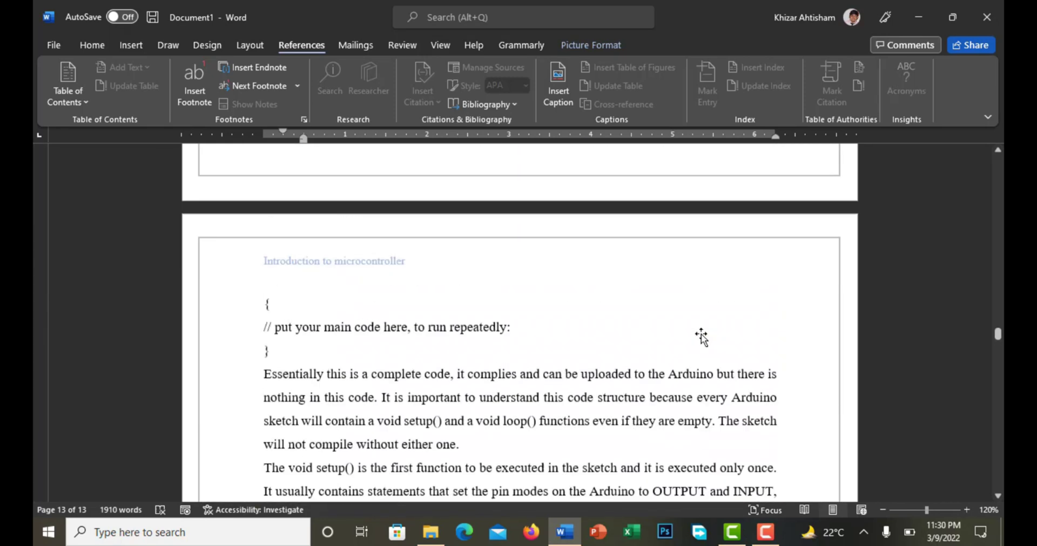
{"action": "scroll", "coordinate": [696, 336], "scroll_direction": "up", "scroll_amount": 20}
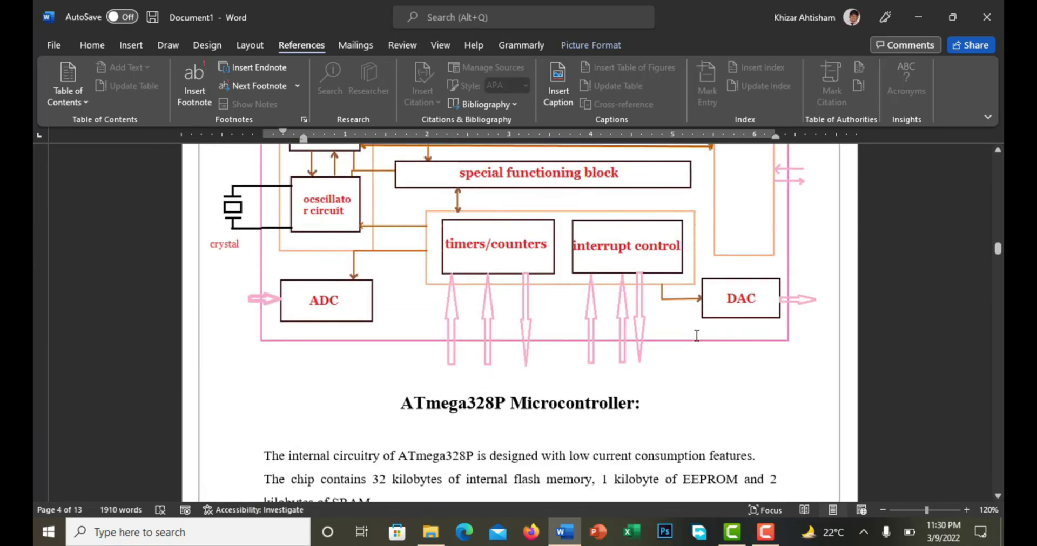